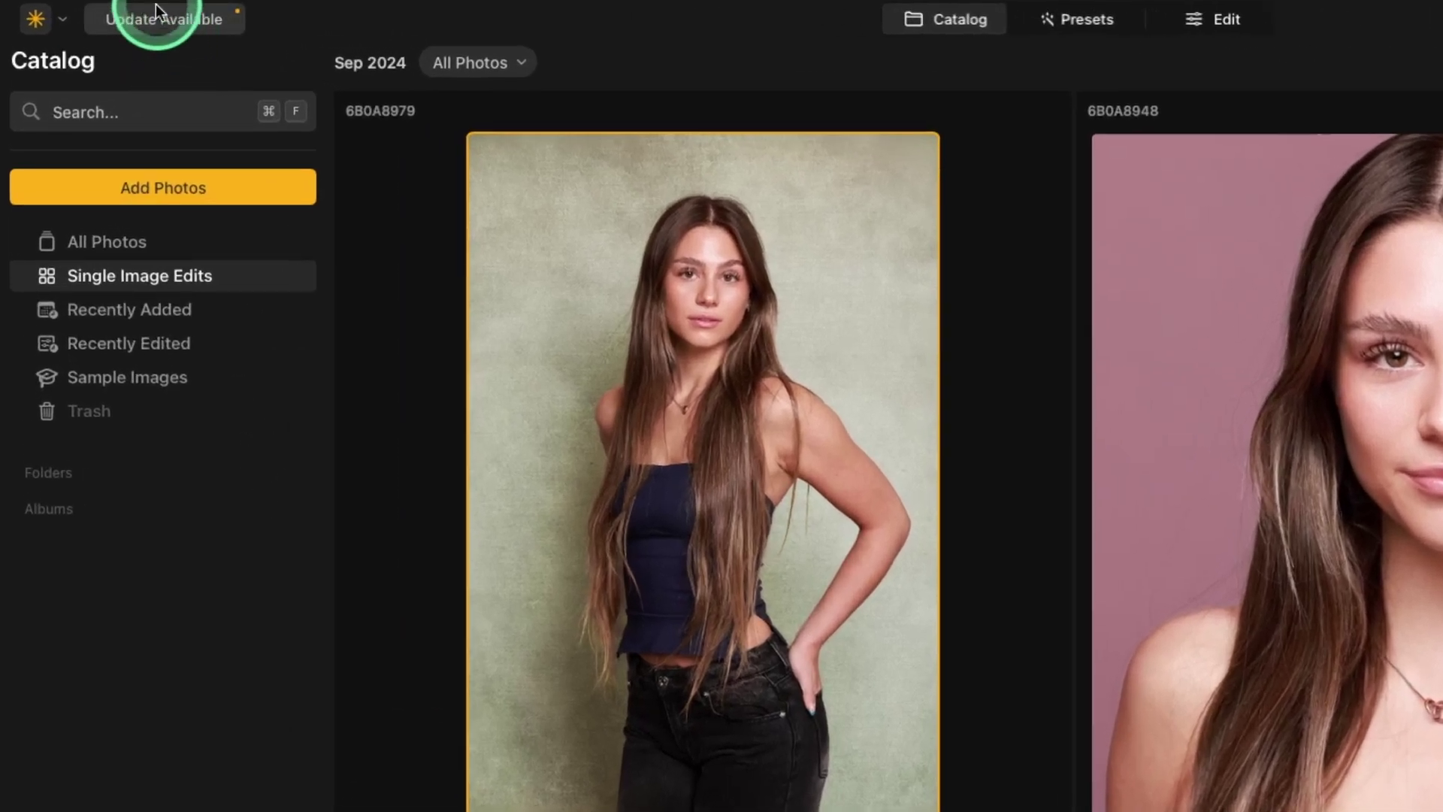
- Check for software updates and install the Luminar Neo 1.23.0 update
mouse_move(106, 6)
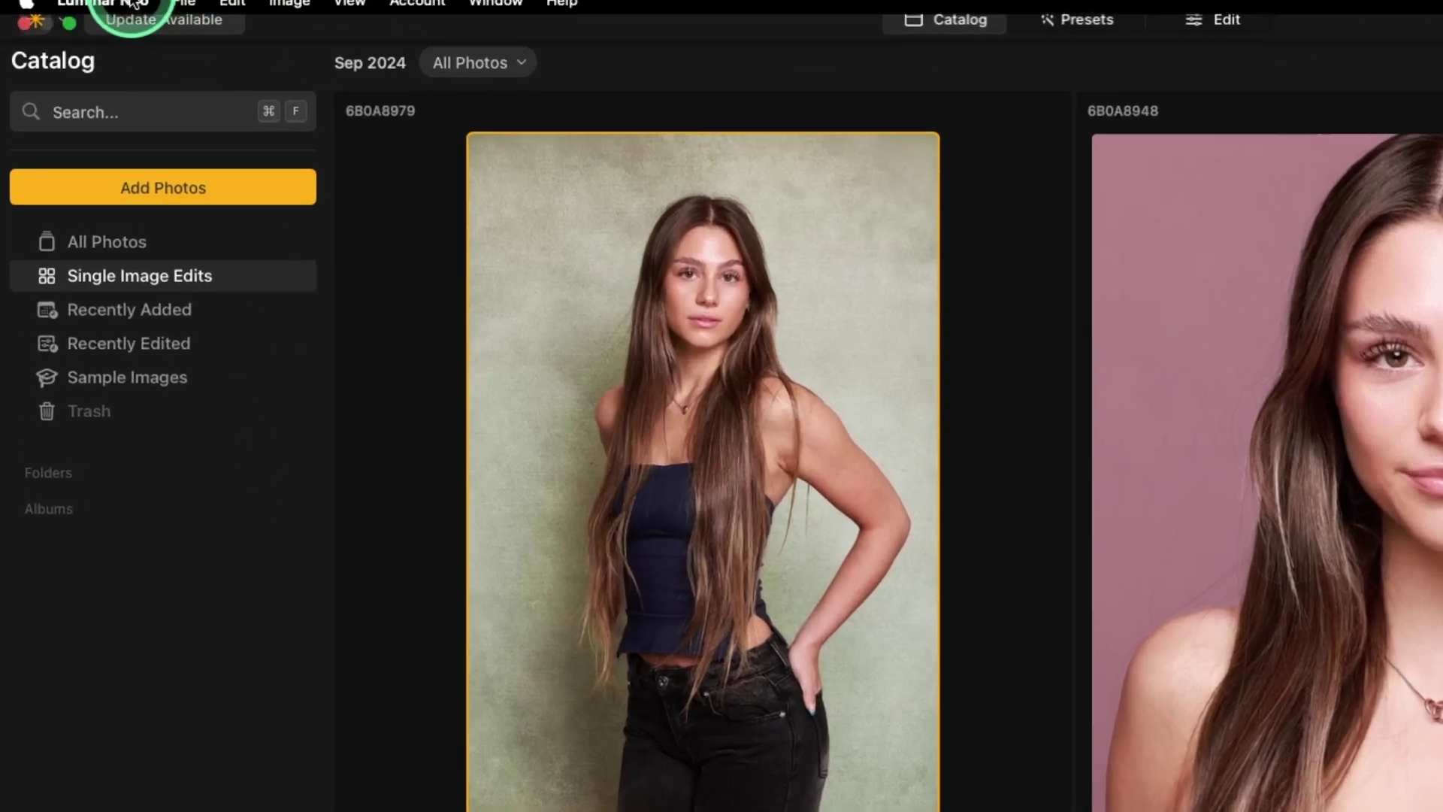
click(105, 7)
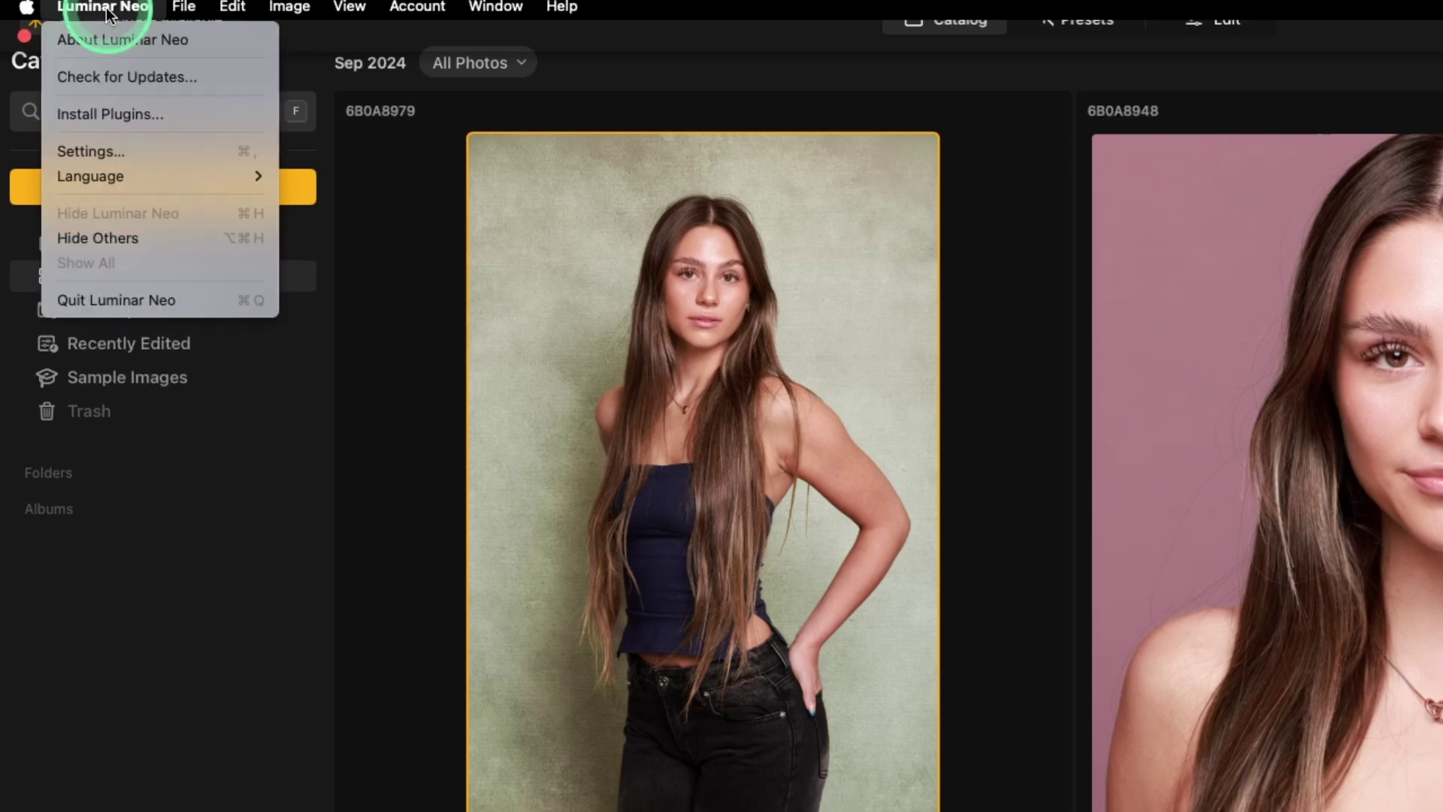
click(130, 71)
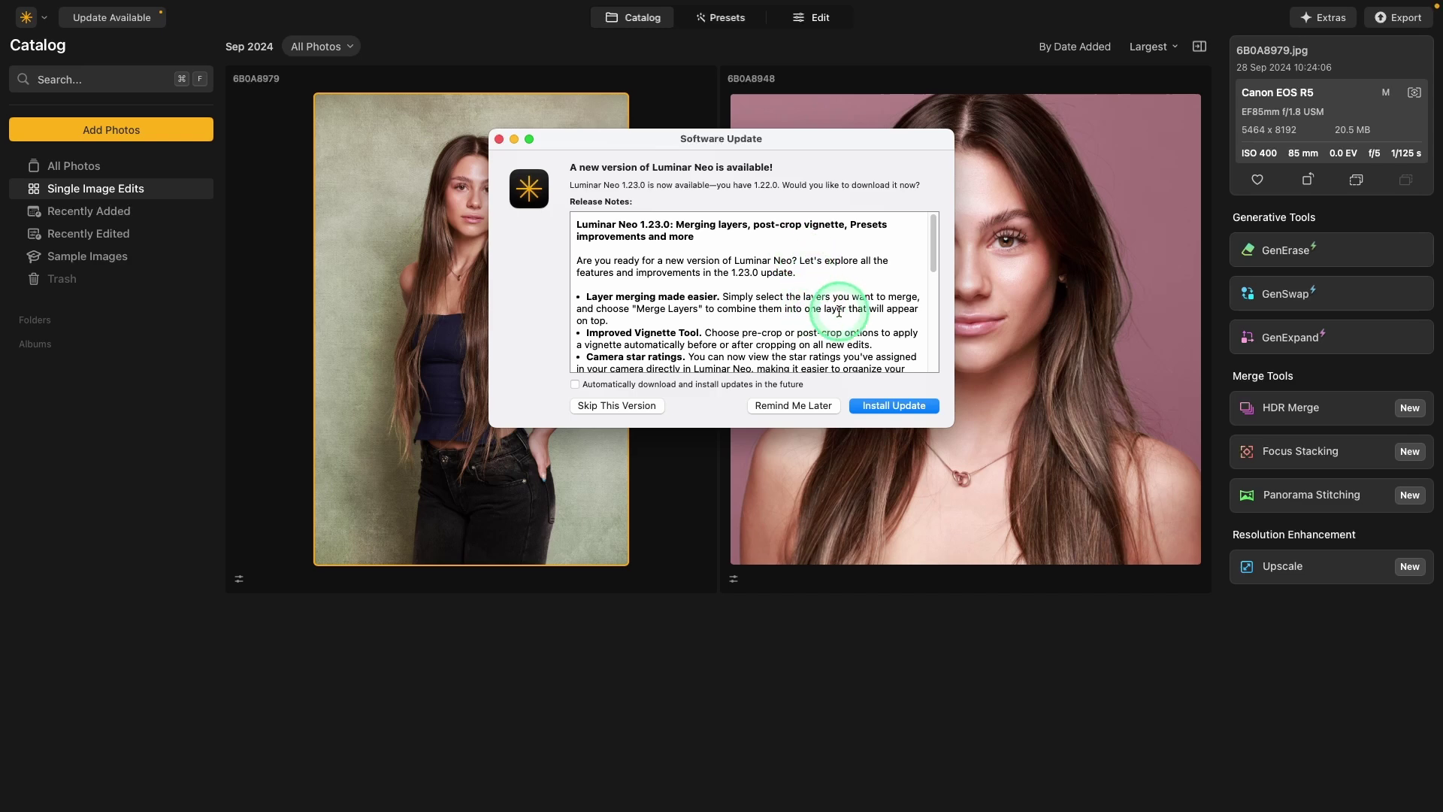
click(893, 405)
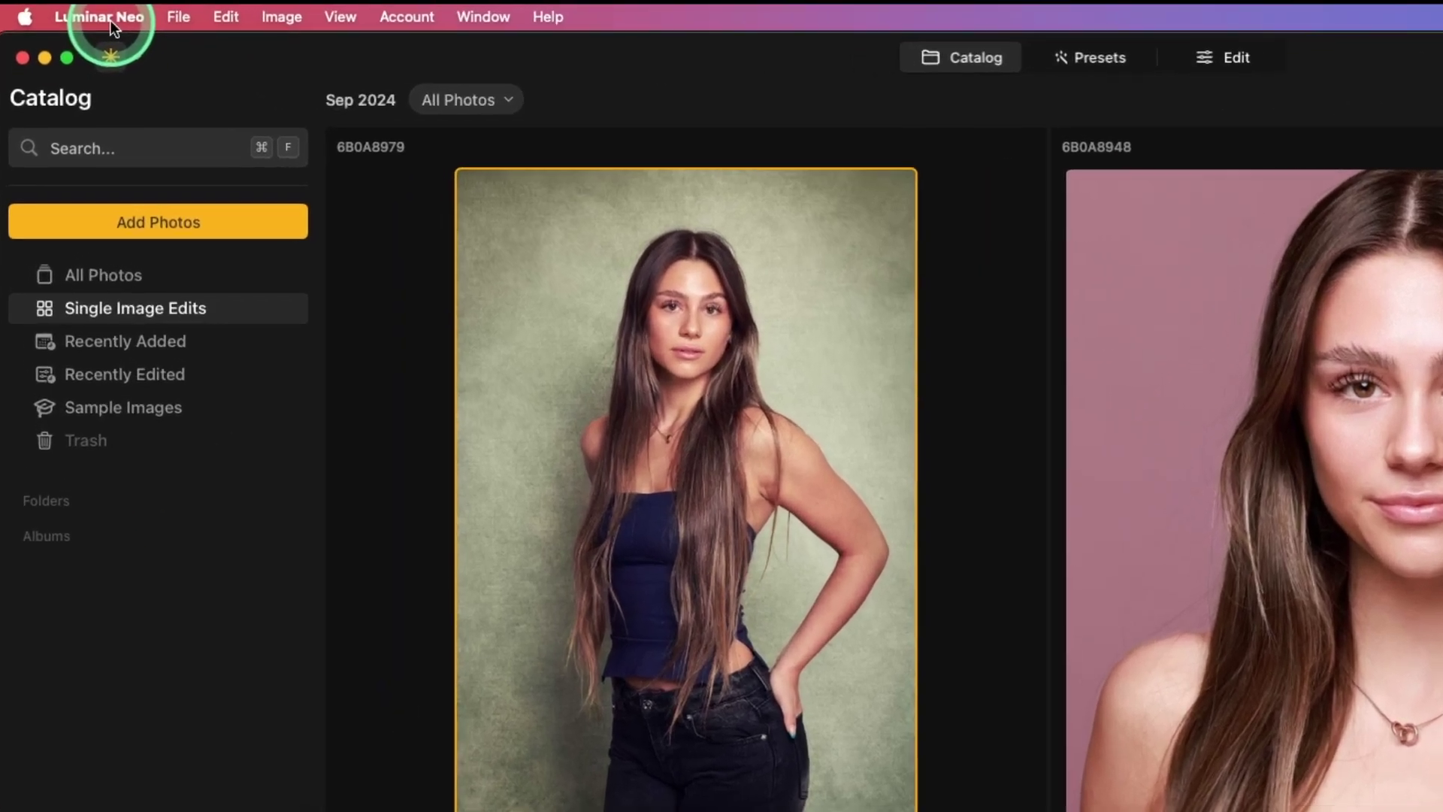
- View the program's About information to check the installed version, and close it
click(75, 71)
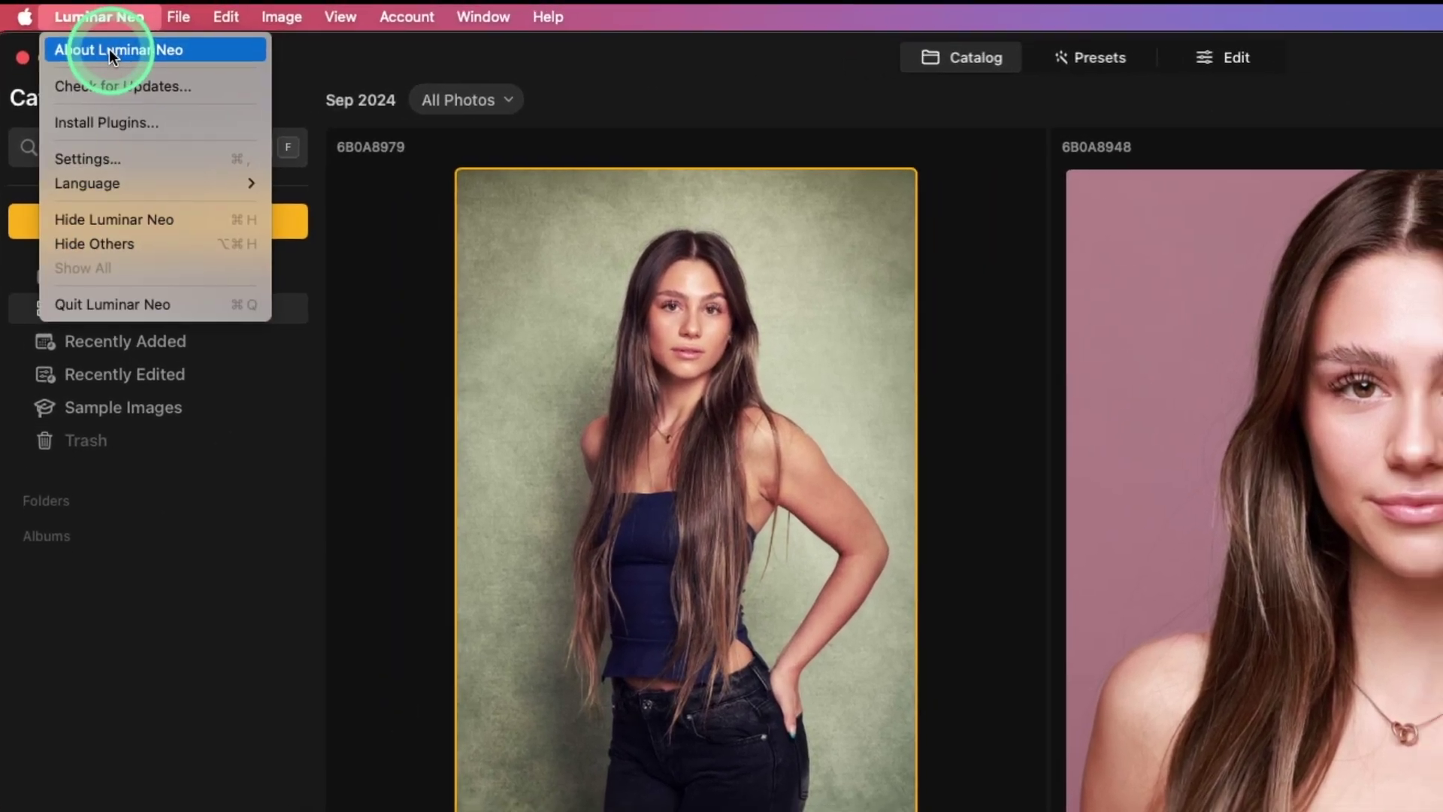
click(110, 47)
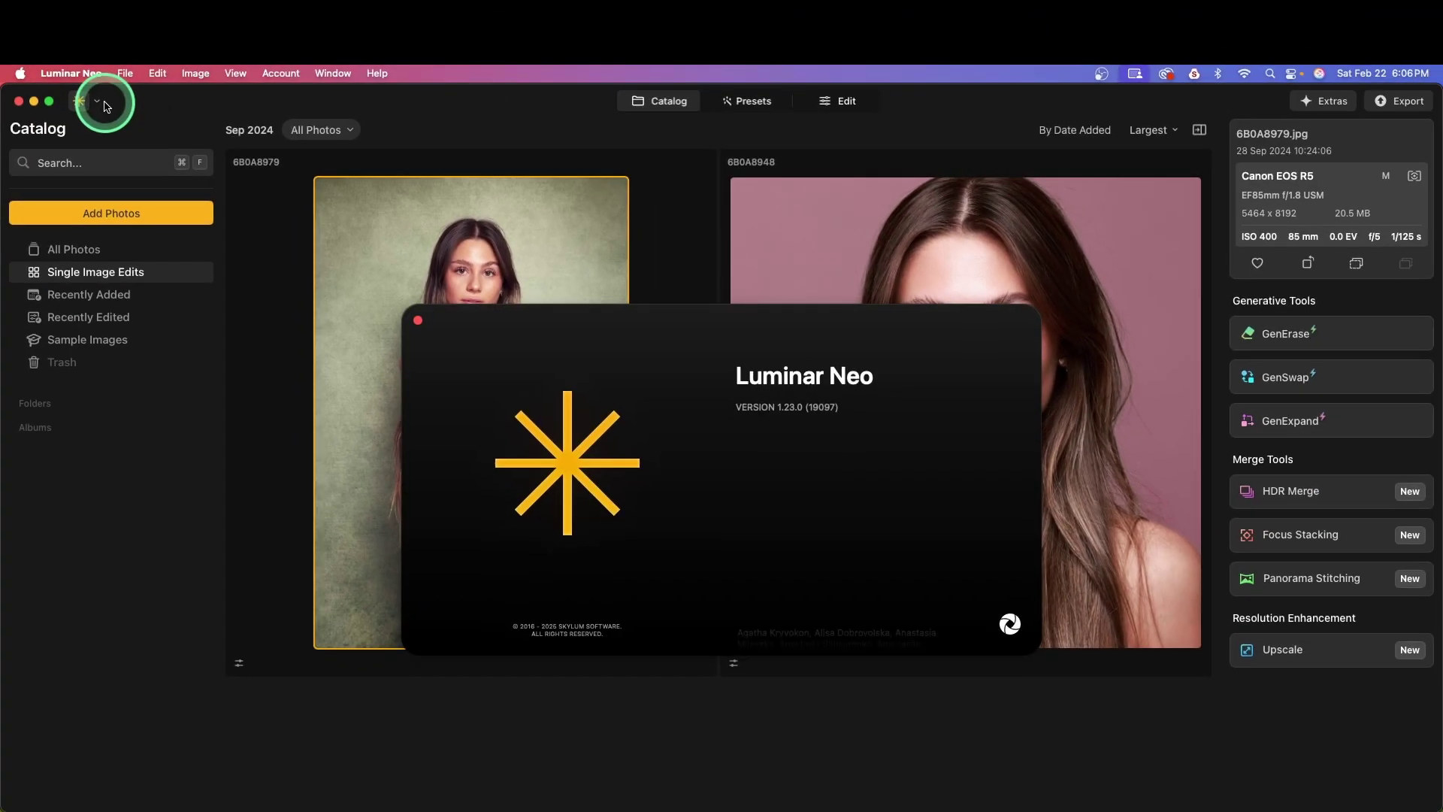
click(242, 390)
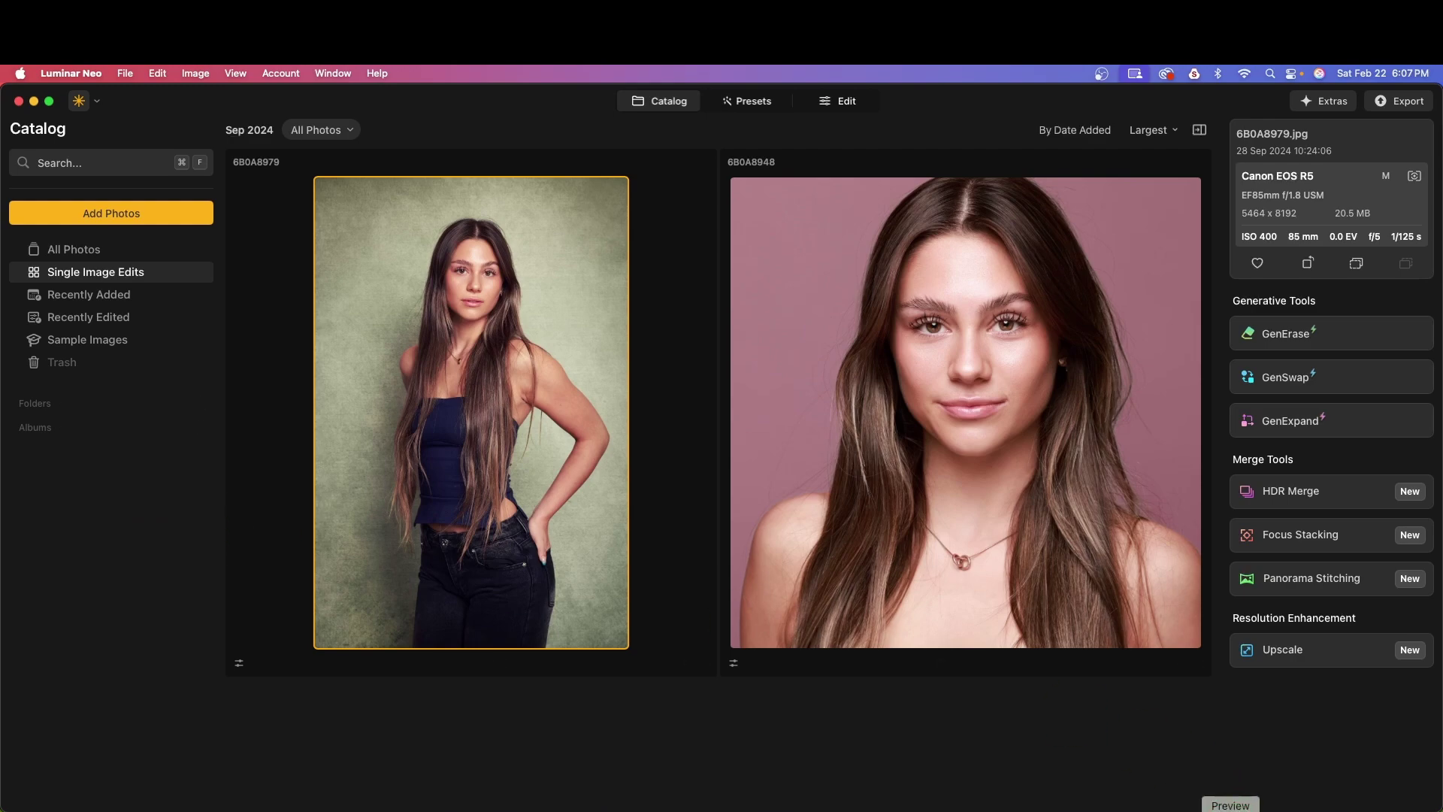
click(1230, 808)
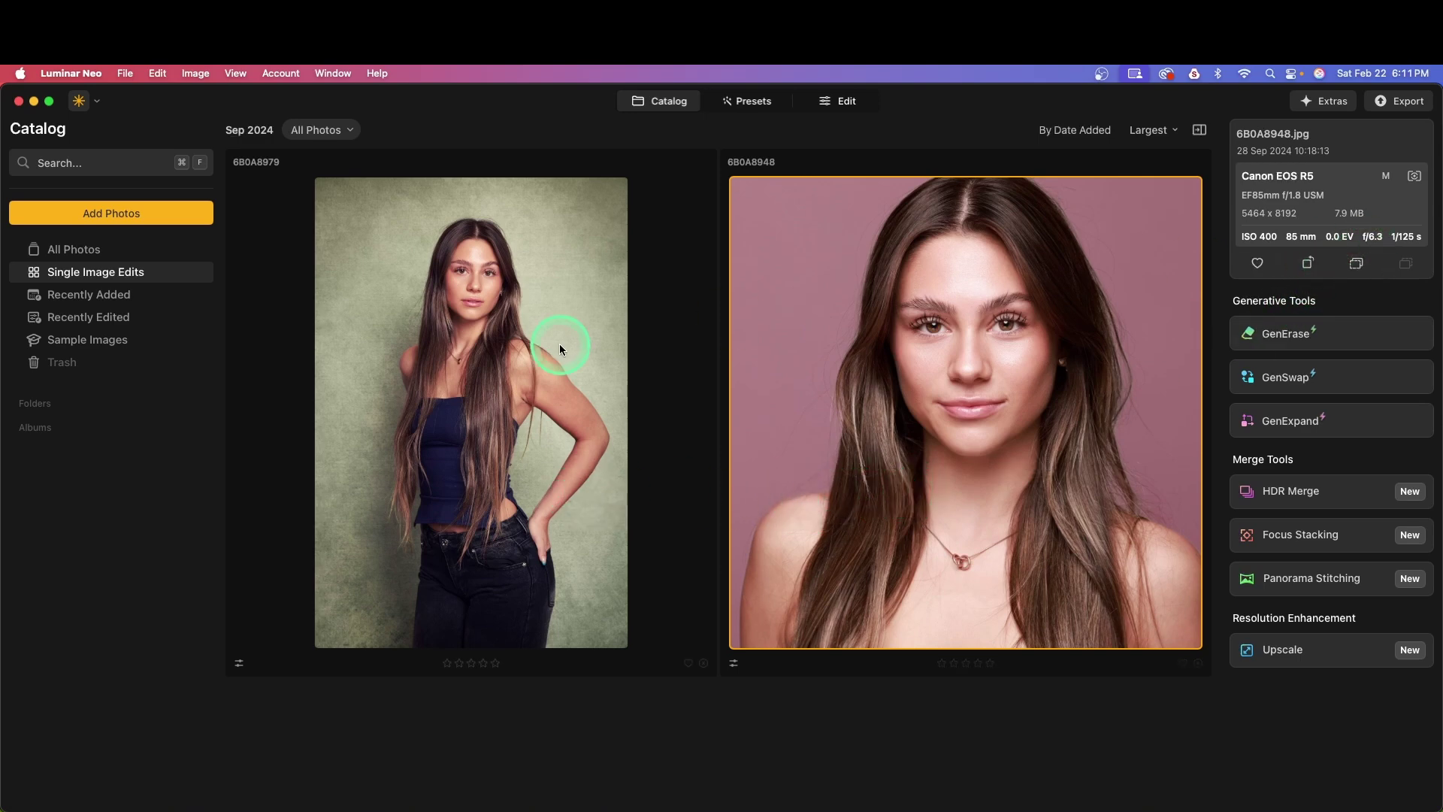
- Revert the full-length portrait 6B0A8979.jpg in the catalog to its original, discarding its adjustments
click(511, 341)
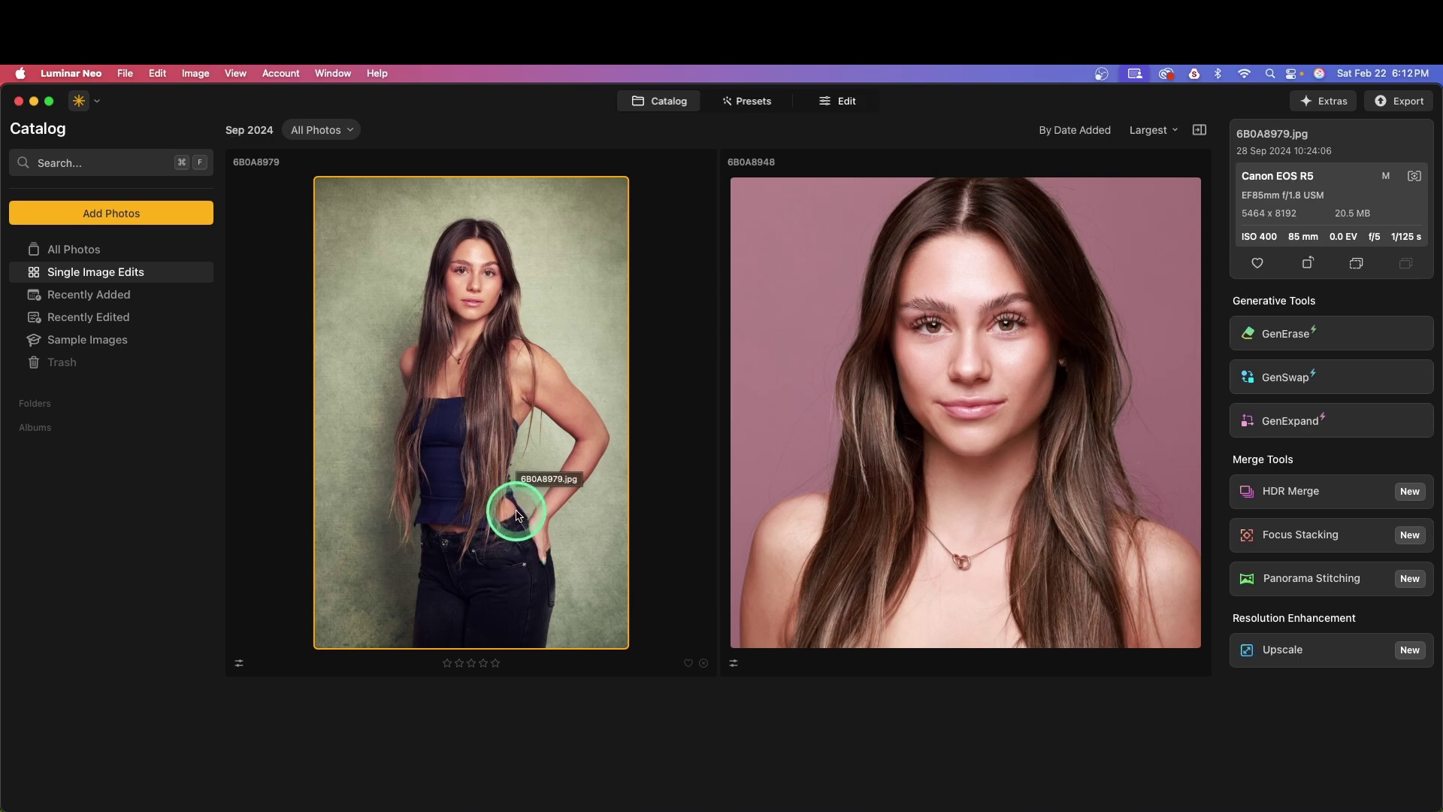
right_click(436, 454)
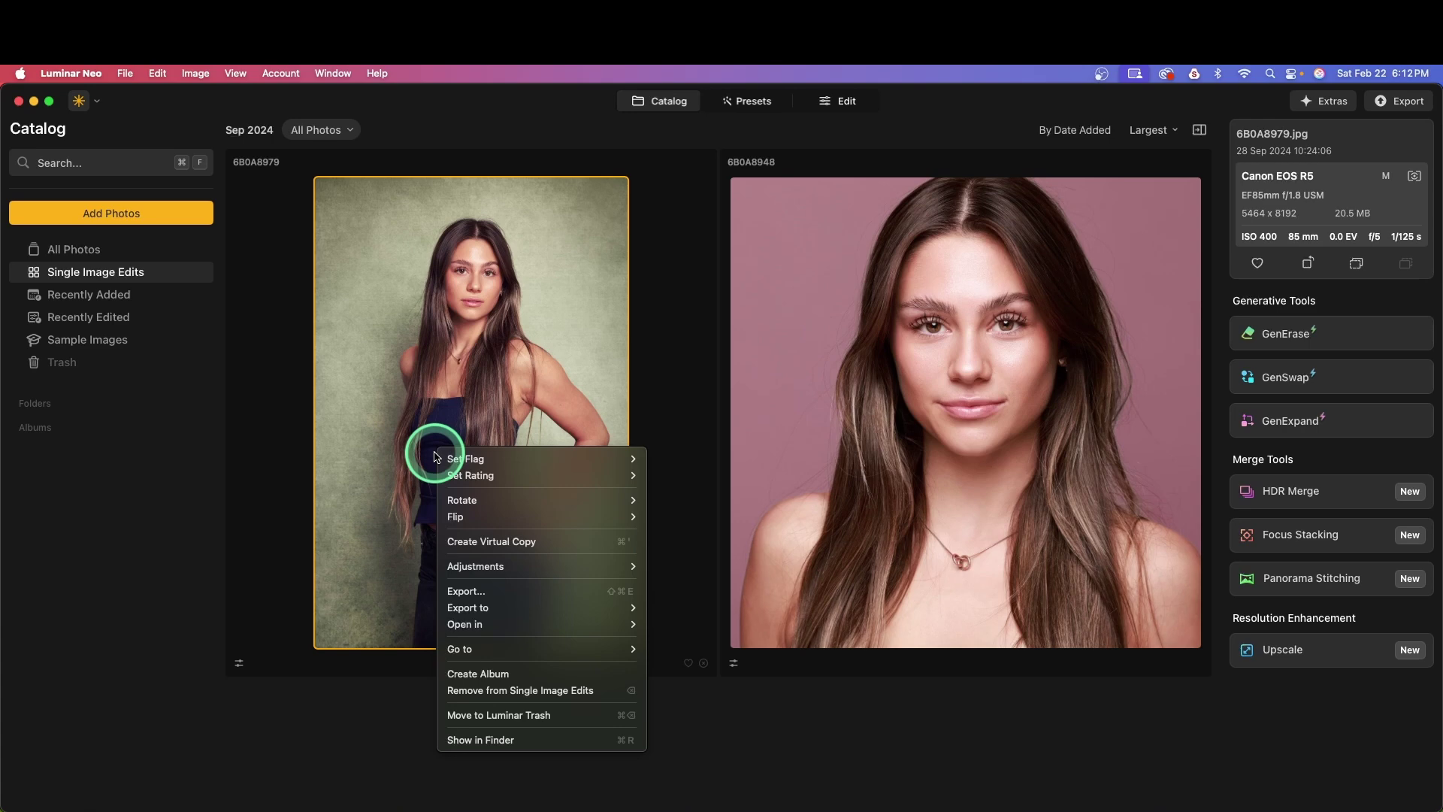
mouse_move(500, 565)
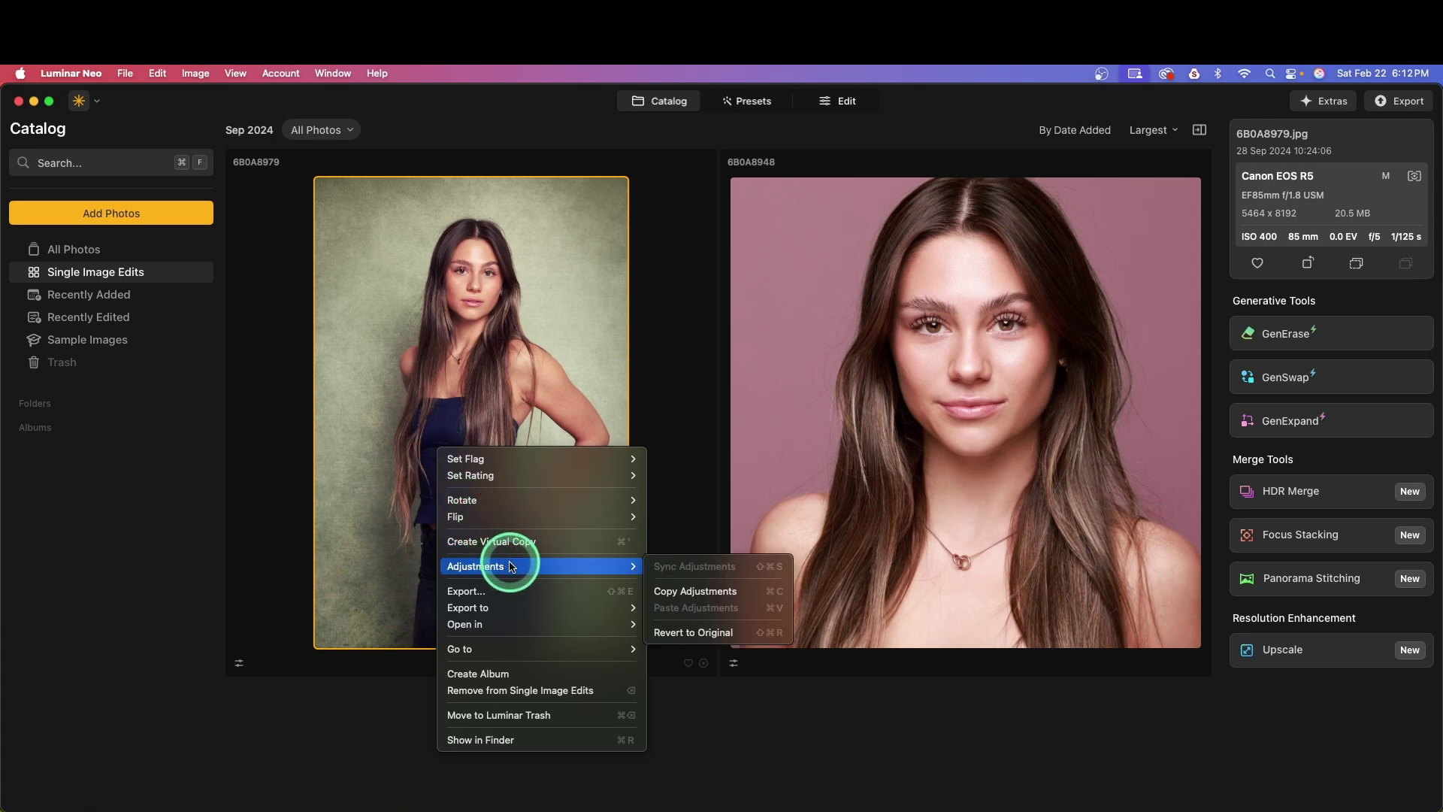
click(693, 632)
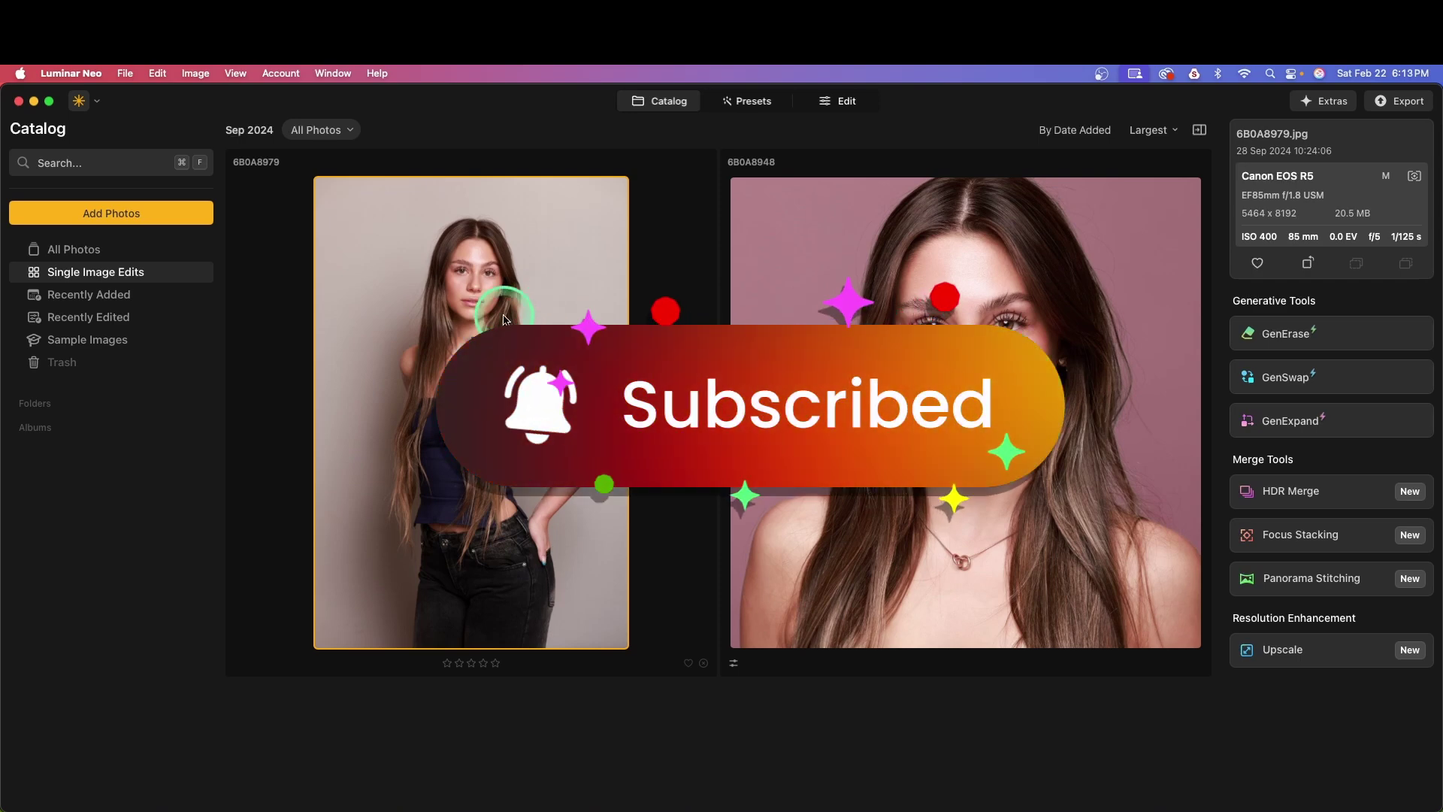
- Open the reverted portrait 6B0A8979.jpg for editing and inspect the face and hair up close
click(860, 114)
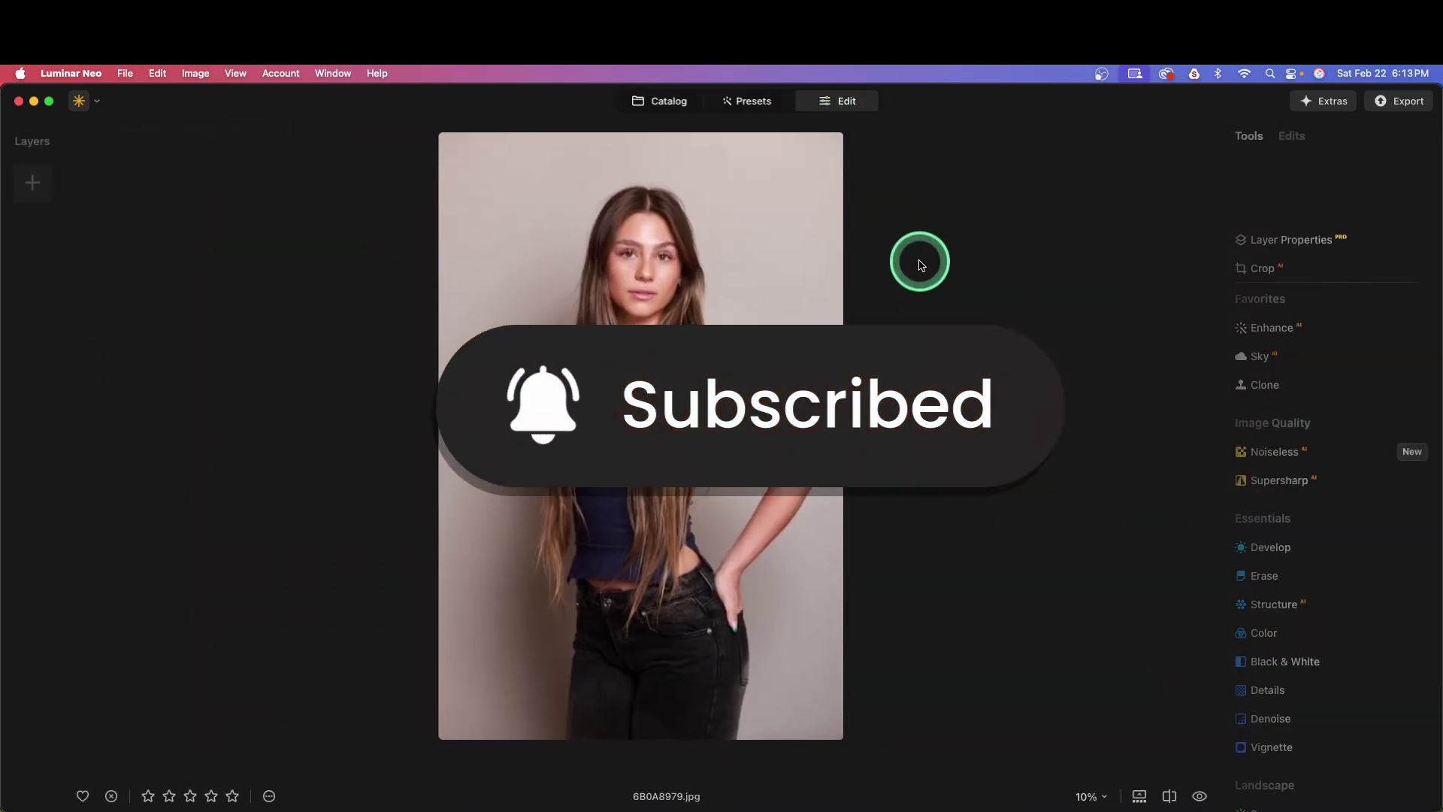
scroll(654, 283, up, 5)
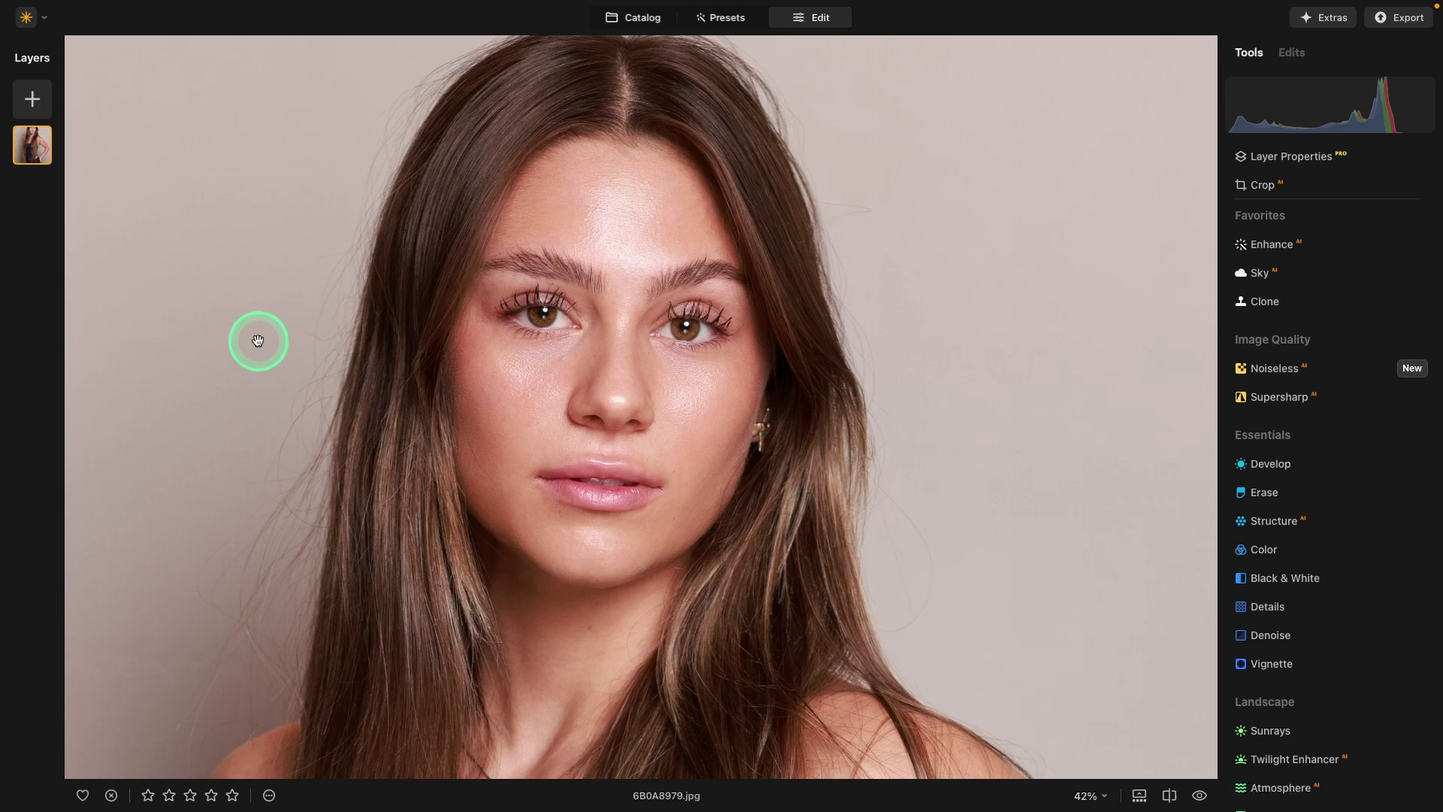
click(549, 363)
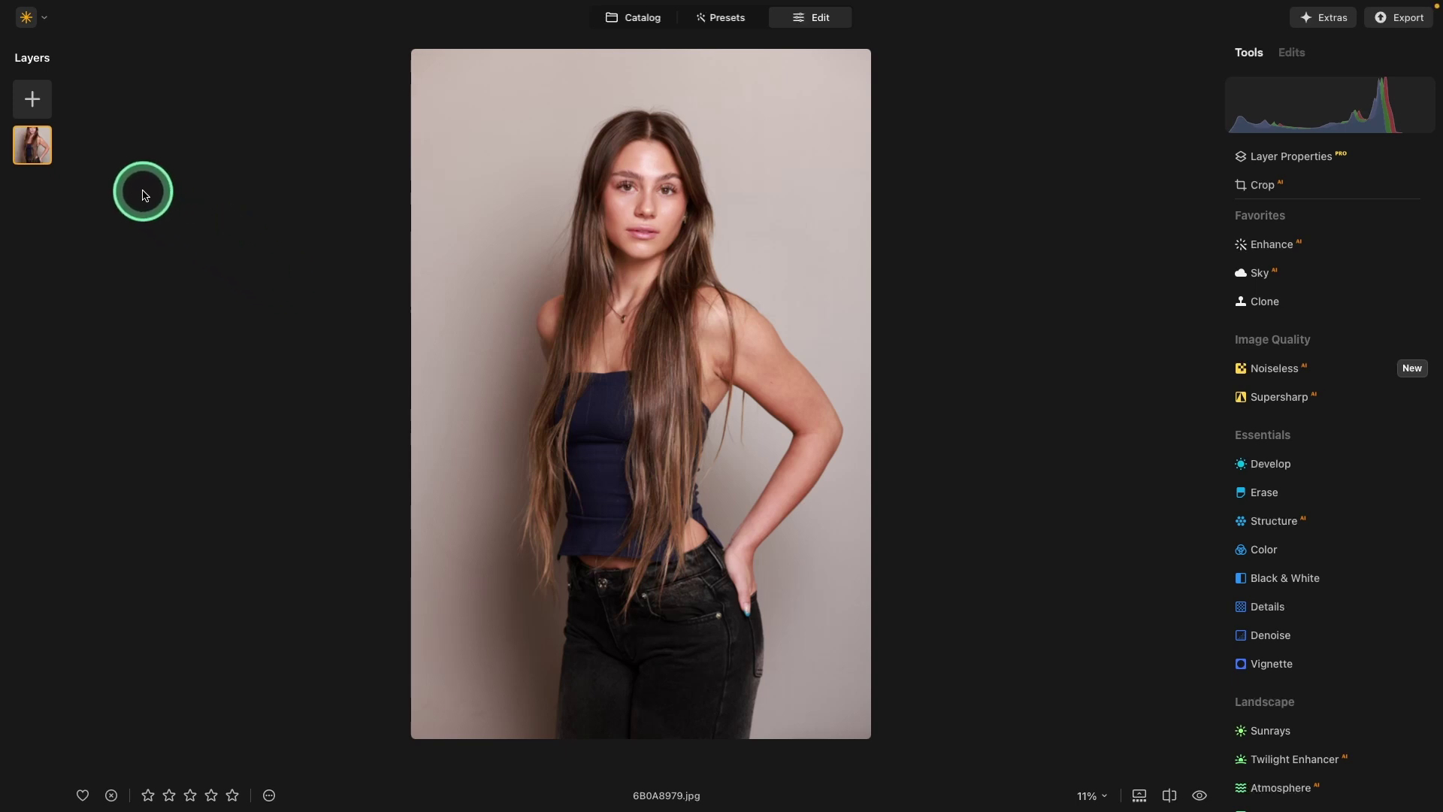
- Duplicate the photo layer and mask the duplicate with AI Background Removal so only the woman is kept
right_click(33, 148)
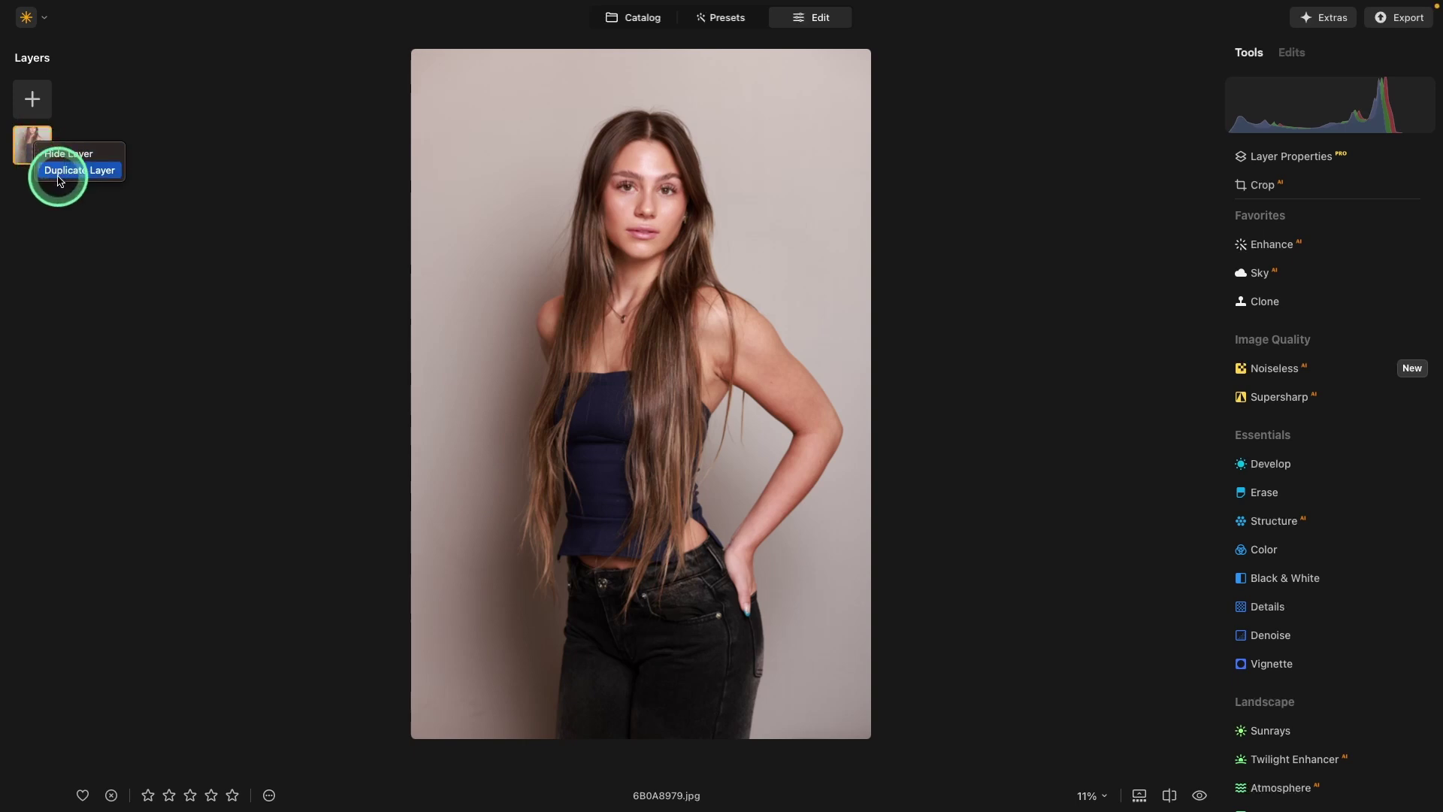
click(325, 190)
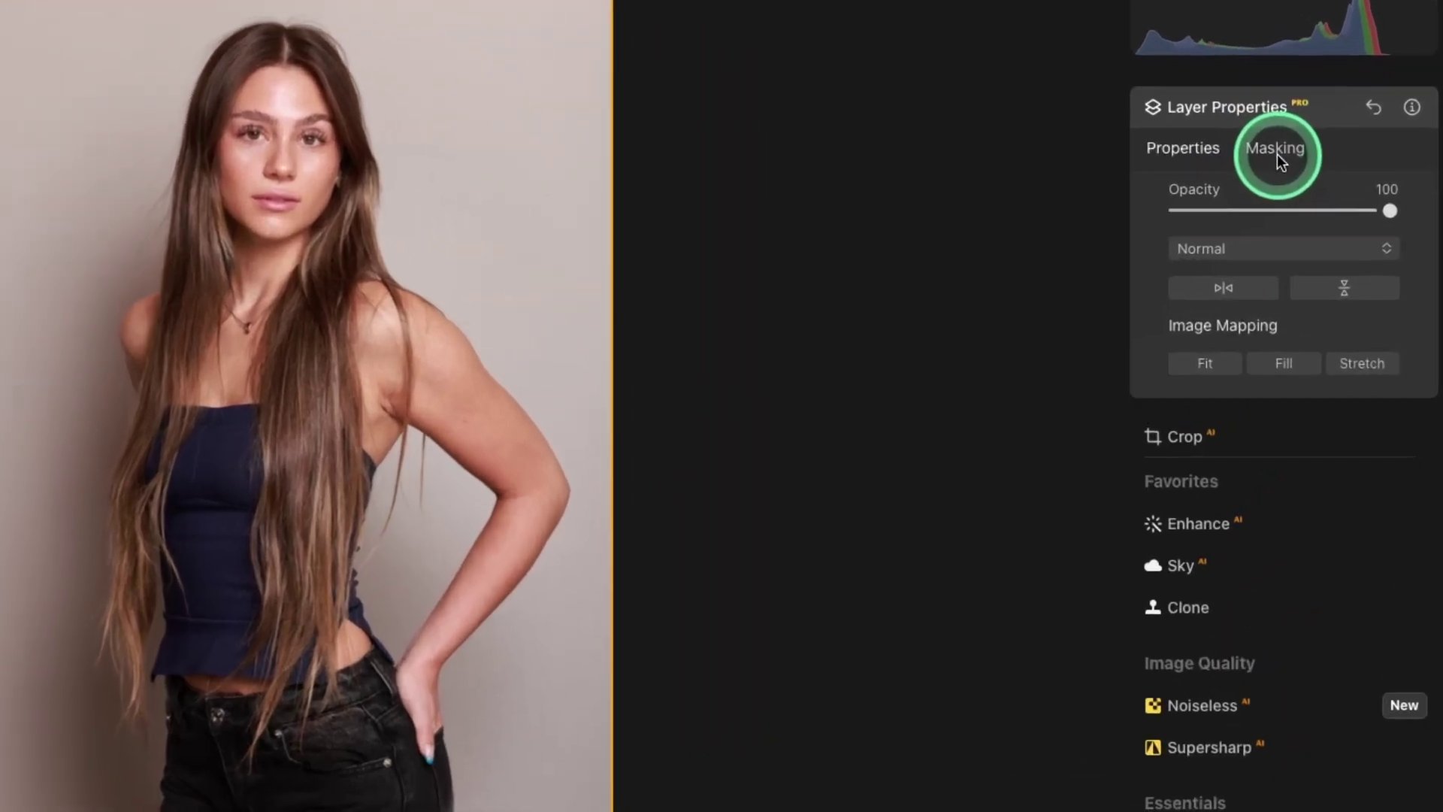
click(1274, 150)
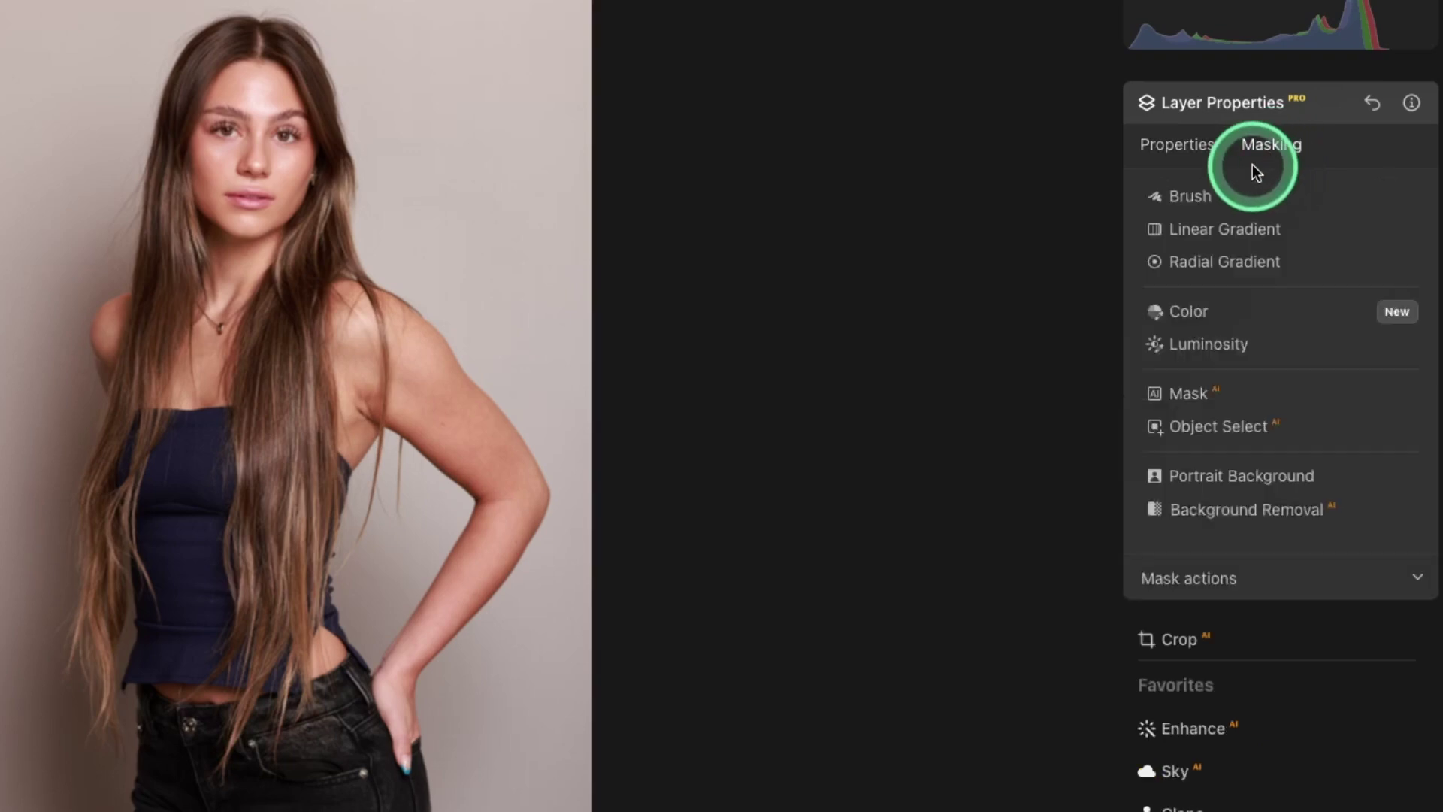
click(1239, 512)
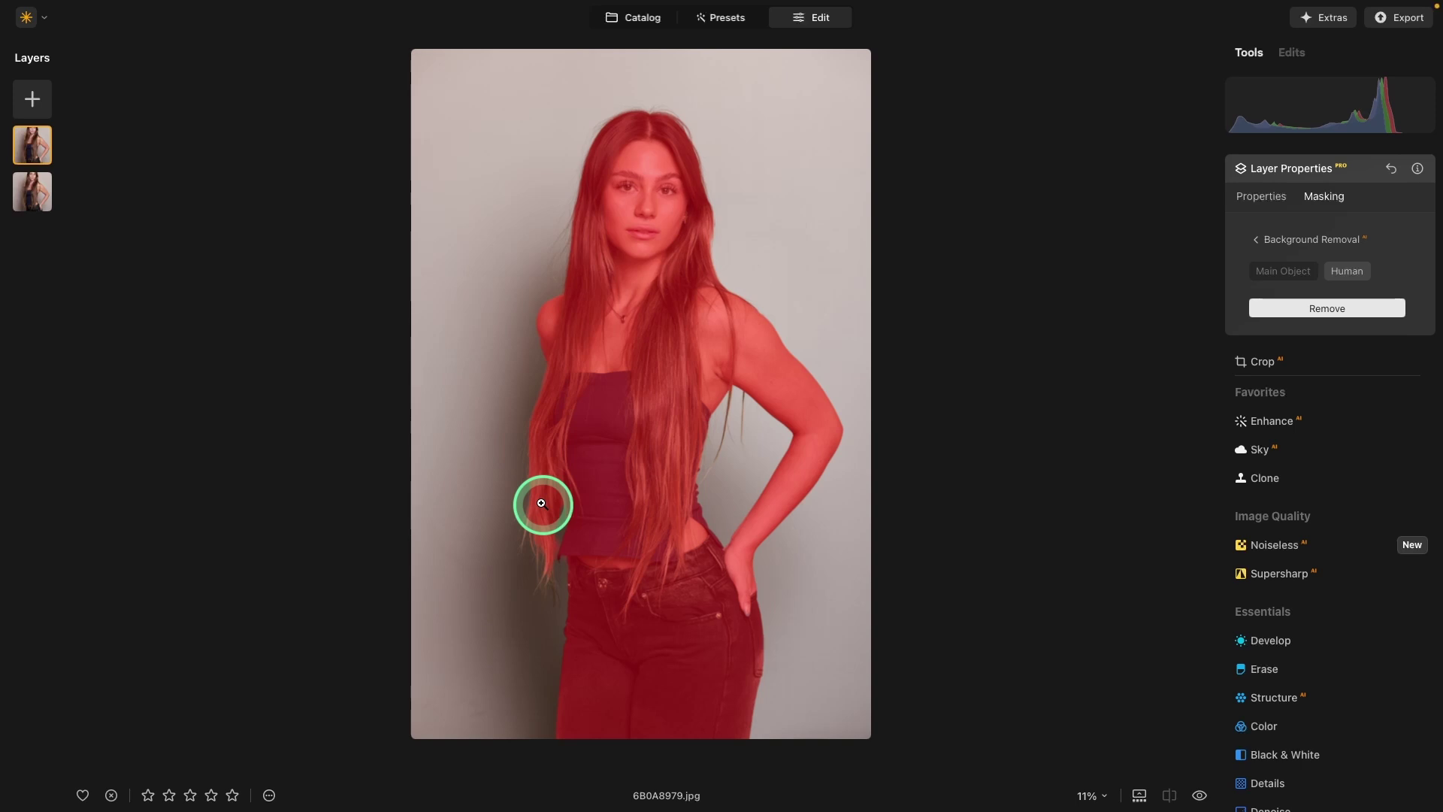
click(1332, 308)
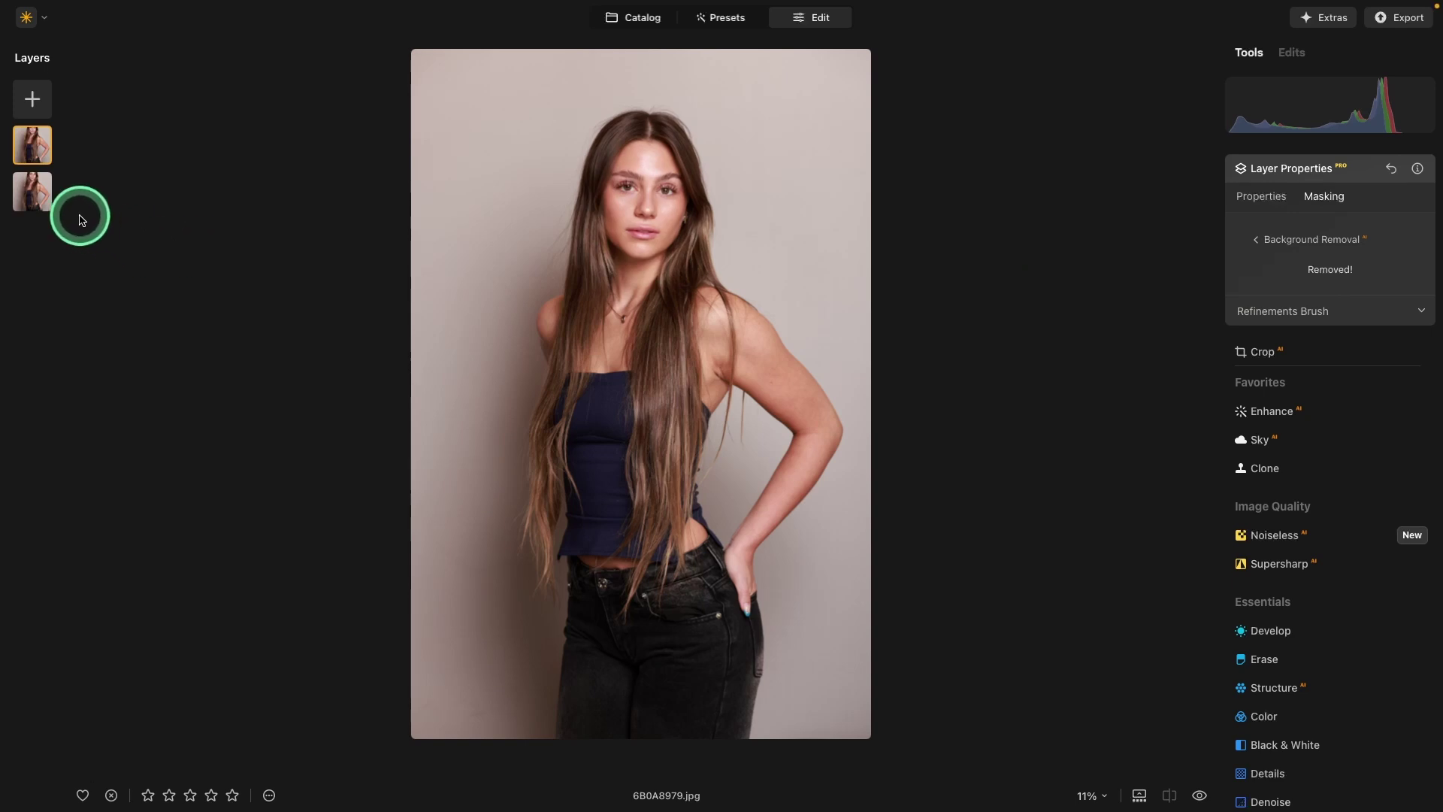
- Hide the original photo layer to inspect the cutout on transparency, and show the layer again
right_click(42, 196)
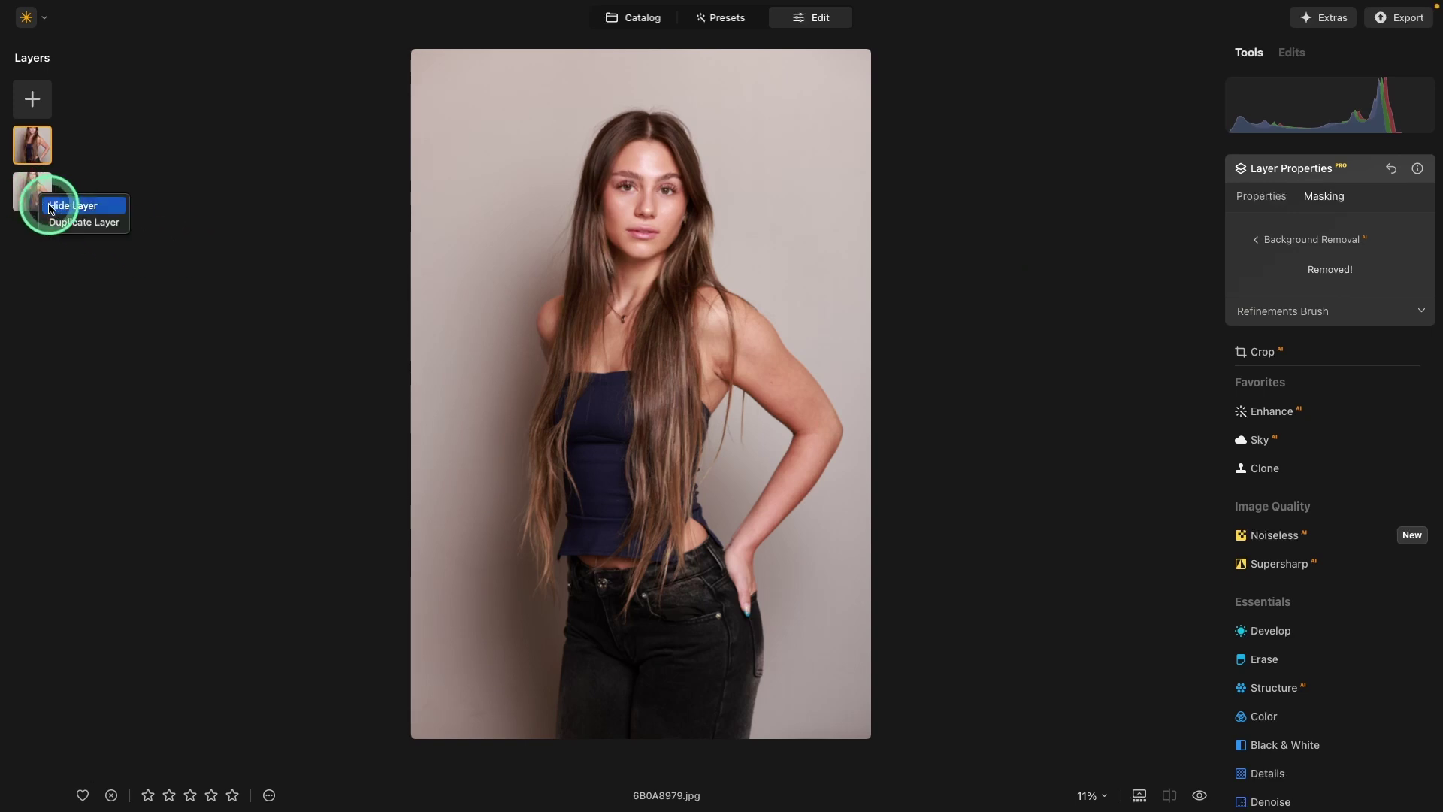
click(49, 208)
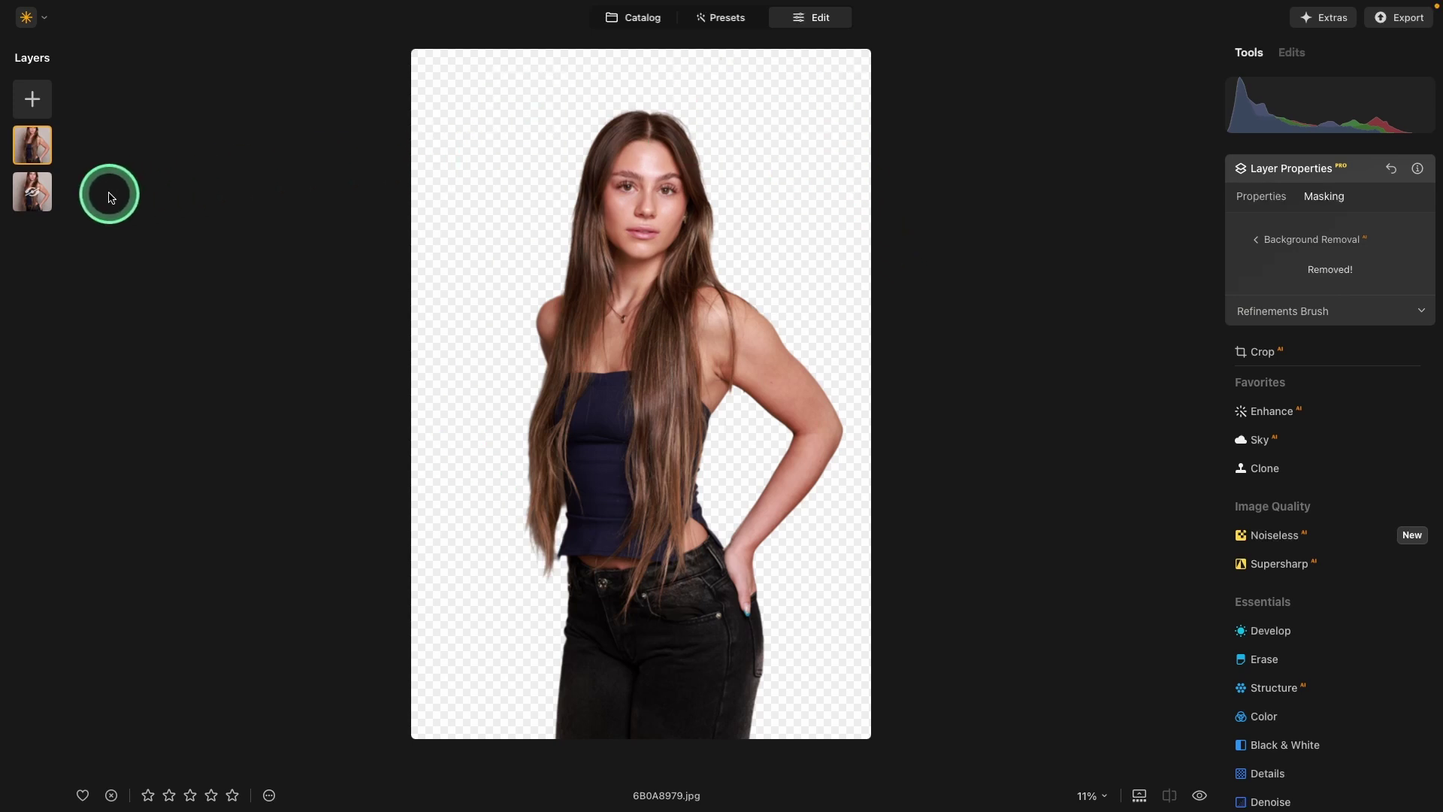
right_click(35, 195)
click(72, 199)
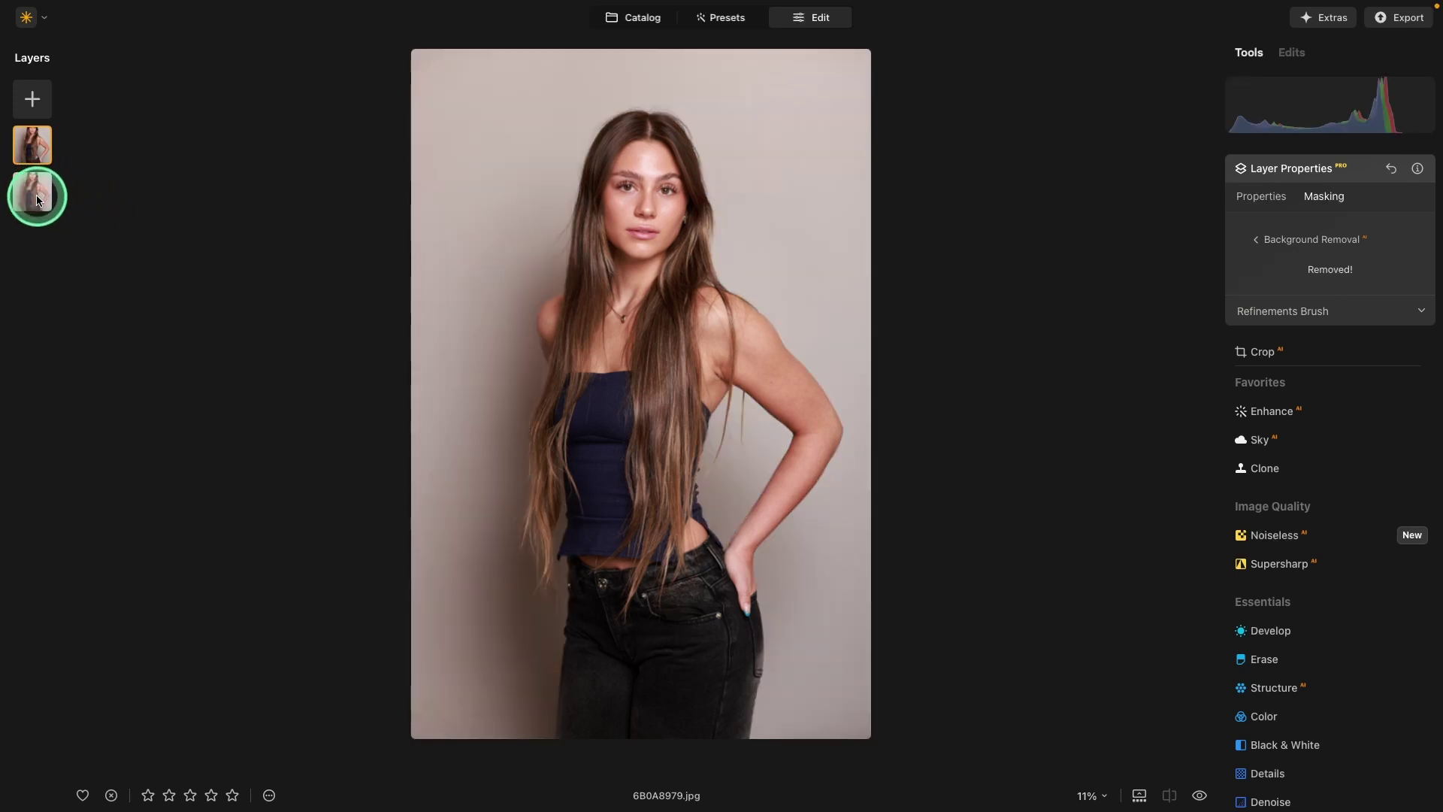
- Add the grey-green texture from My Images as a layer, mapped to Fill, with its upper and lower edges extended slightly past the photo
click(33, 101)
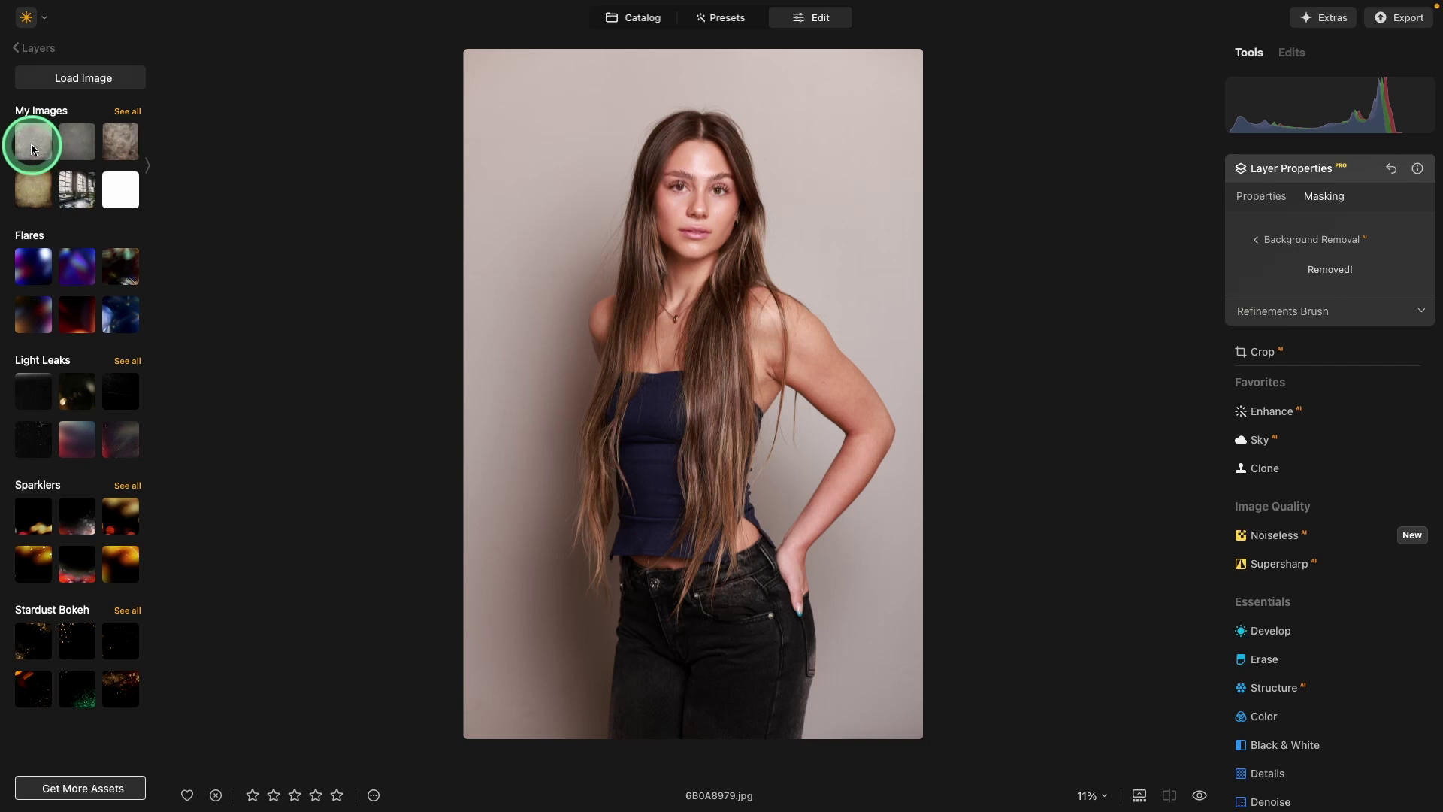
click(136, 150)
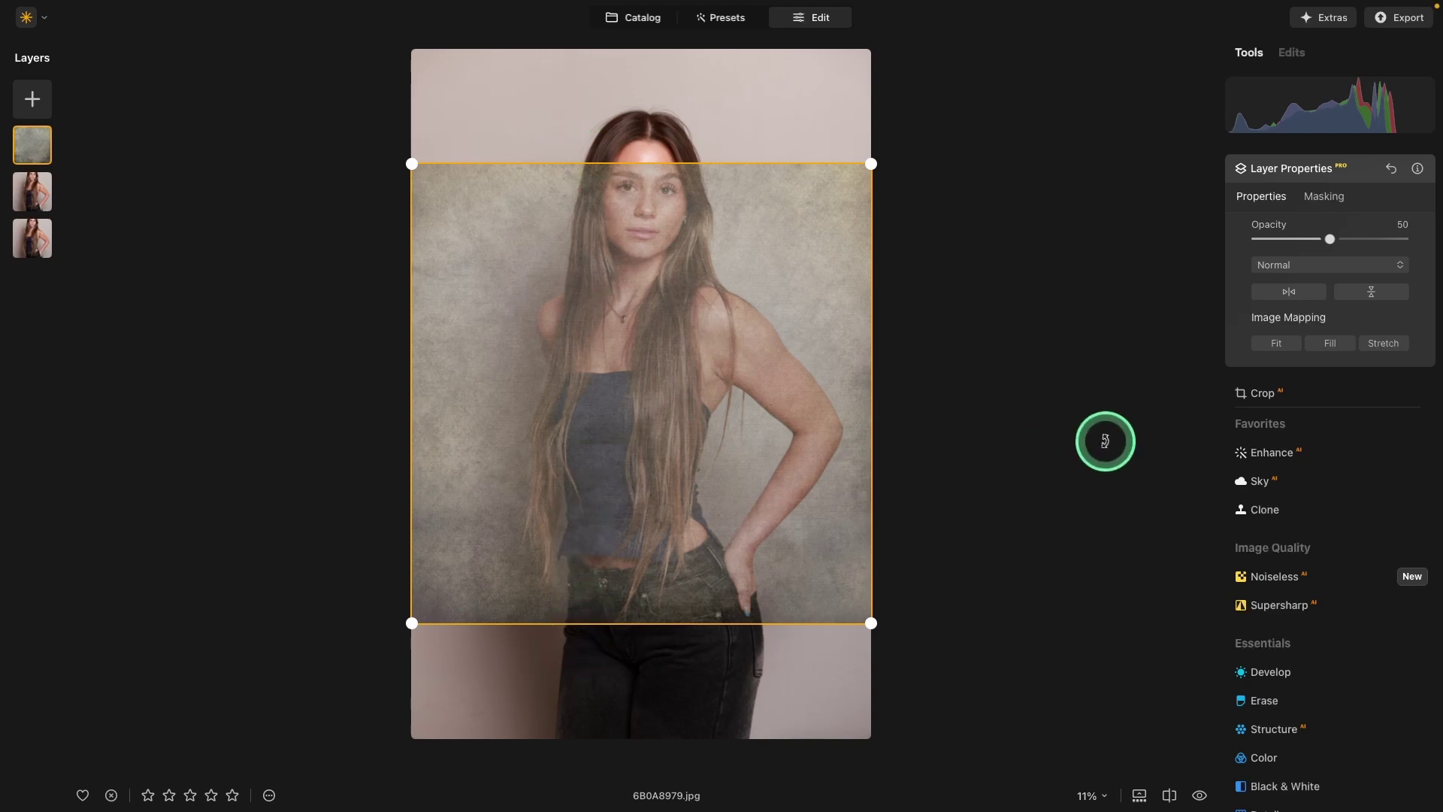
click(1378, 346)
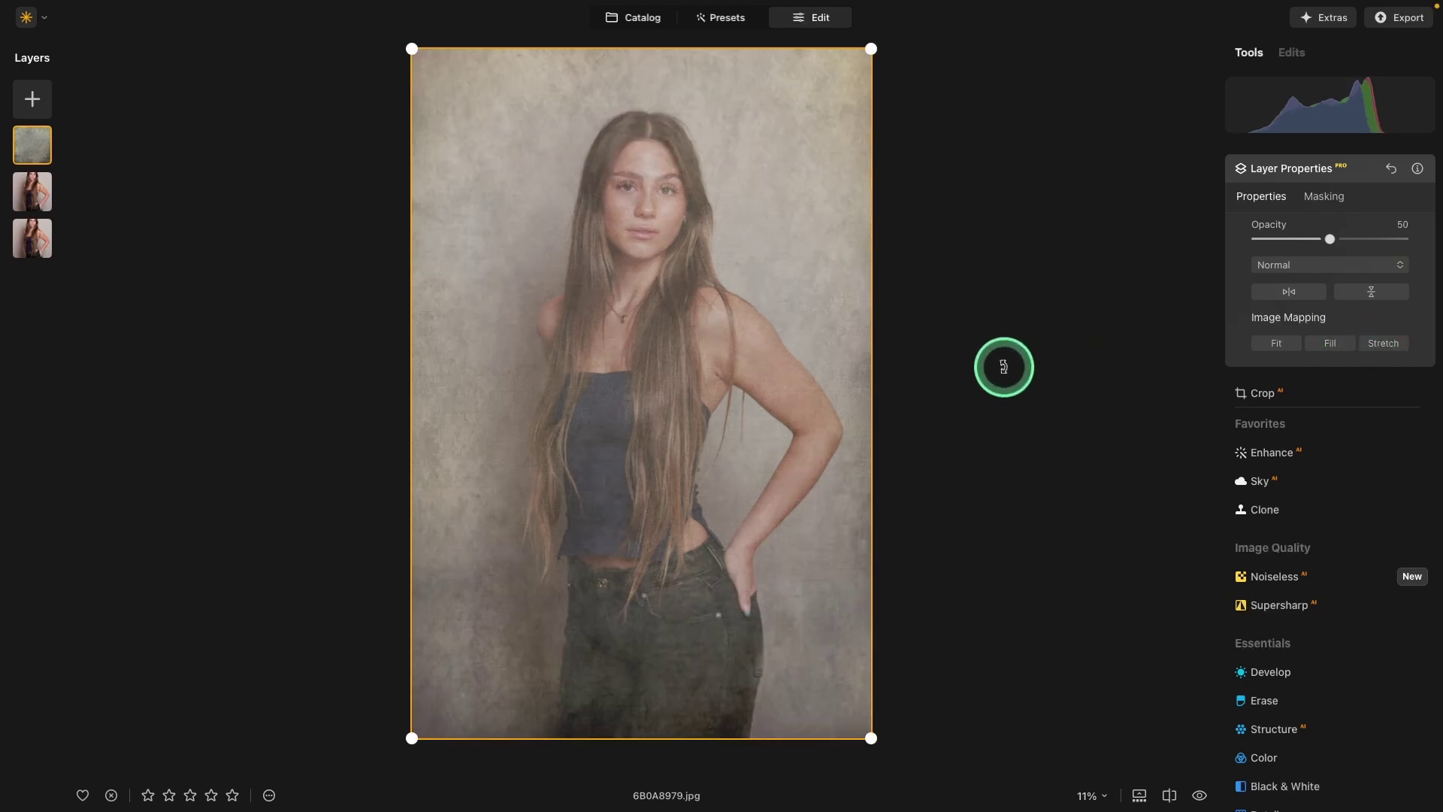
click(1330, 345)
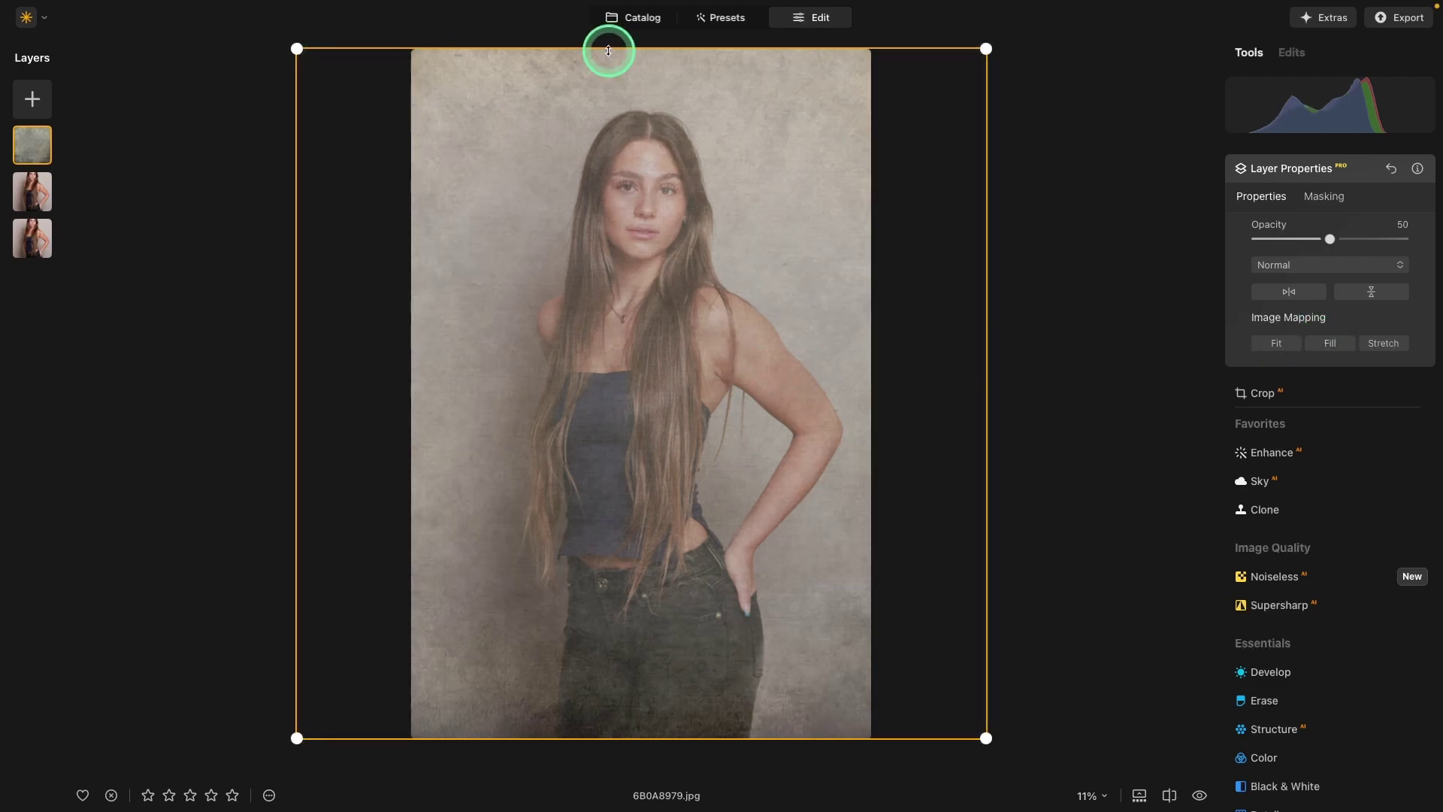
drag(609, 49, 607, 42)
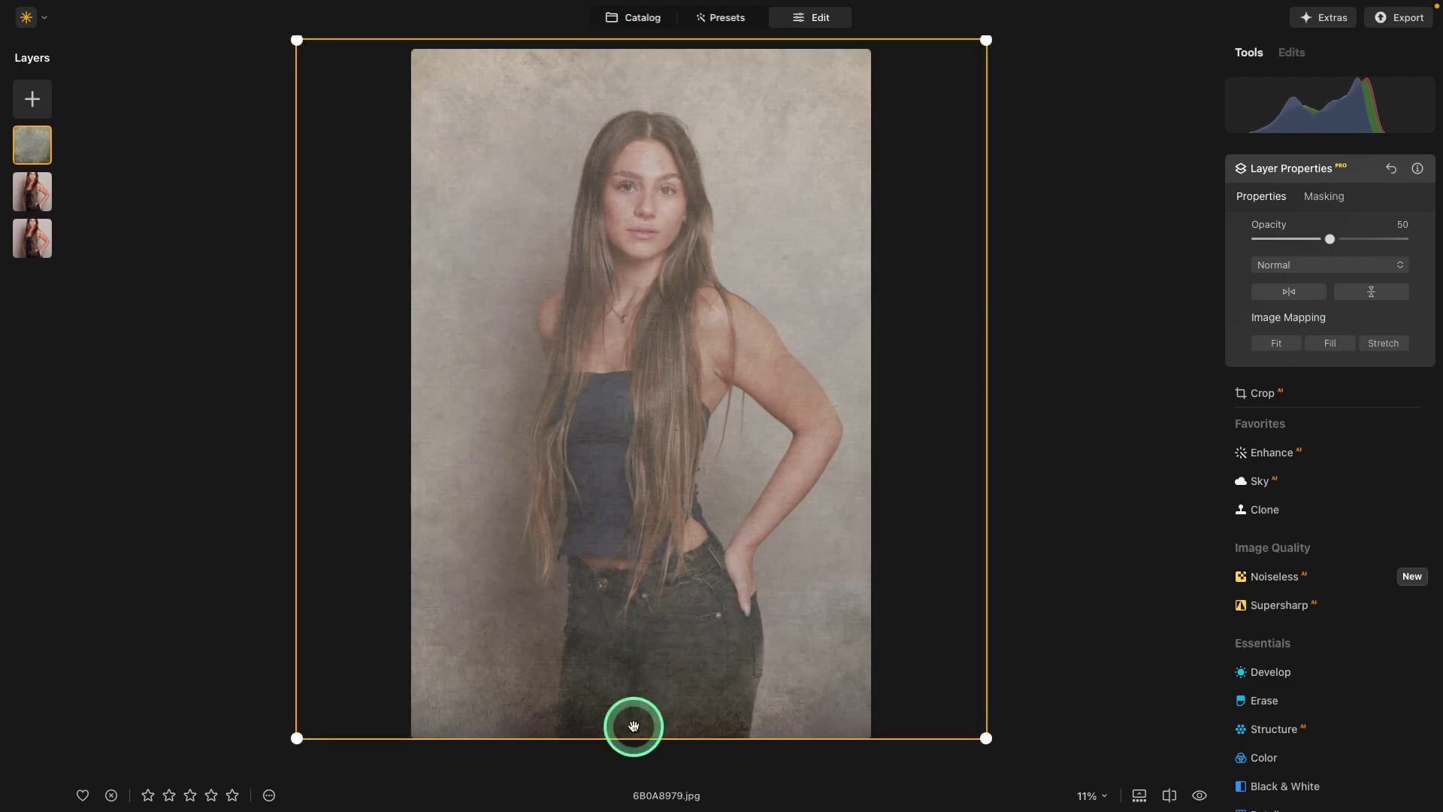
drag(635, 738, 636, 751)
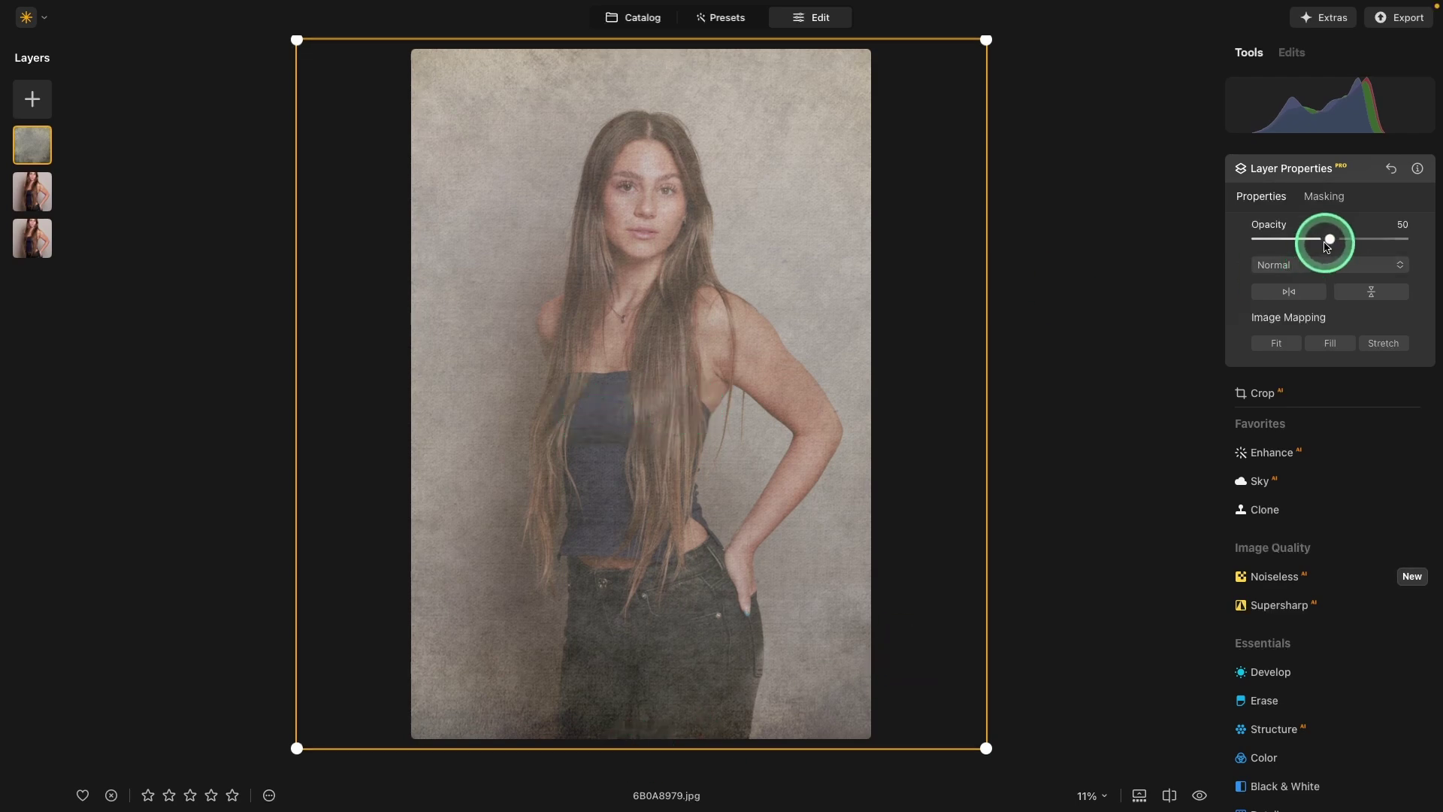
- Set the texture layer's opacity to 100 and move it between the cutout layer and the original photo
drag(1332, 237, 1408, 238)
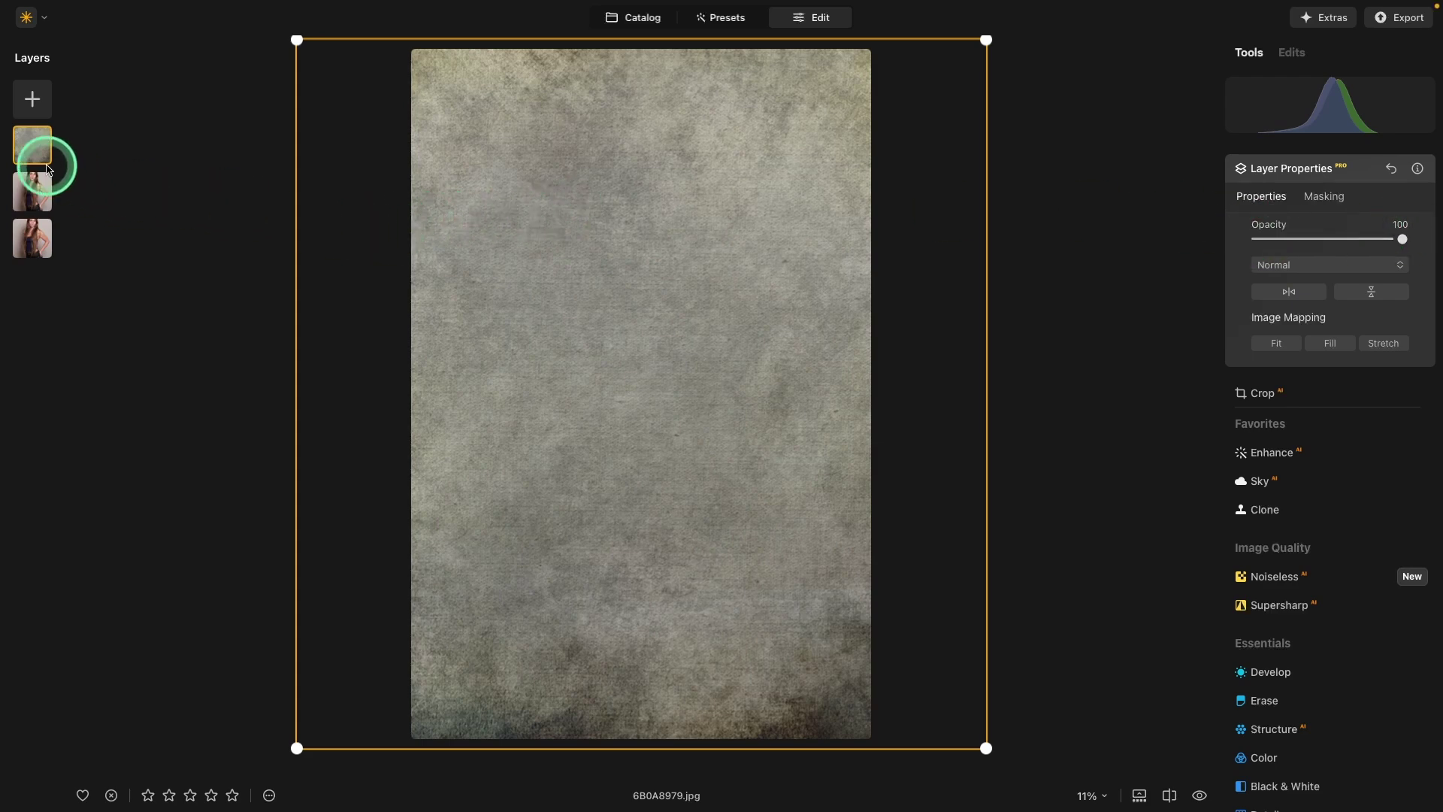
drag(33, 153, 36, 201)
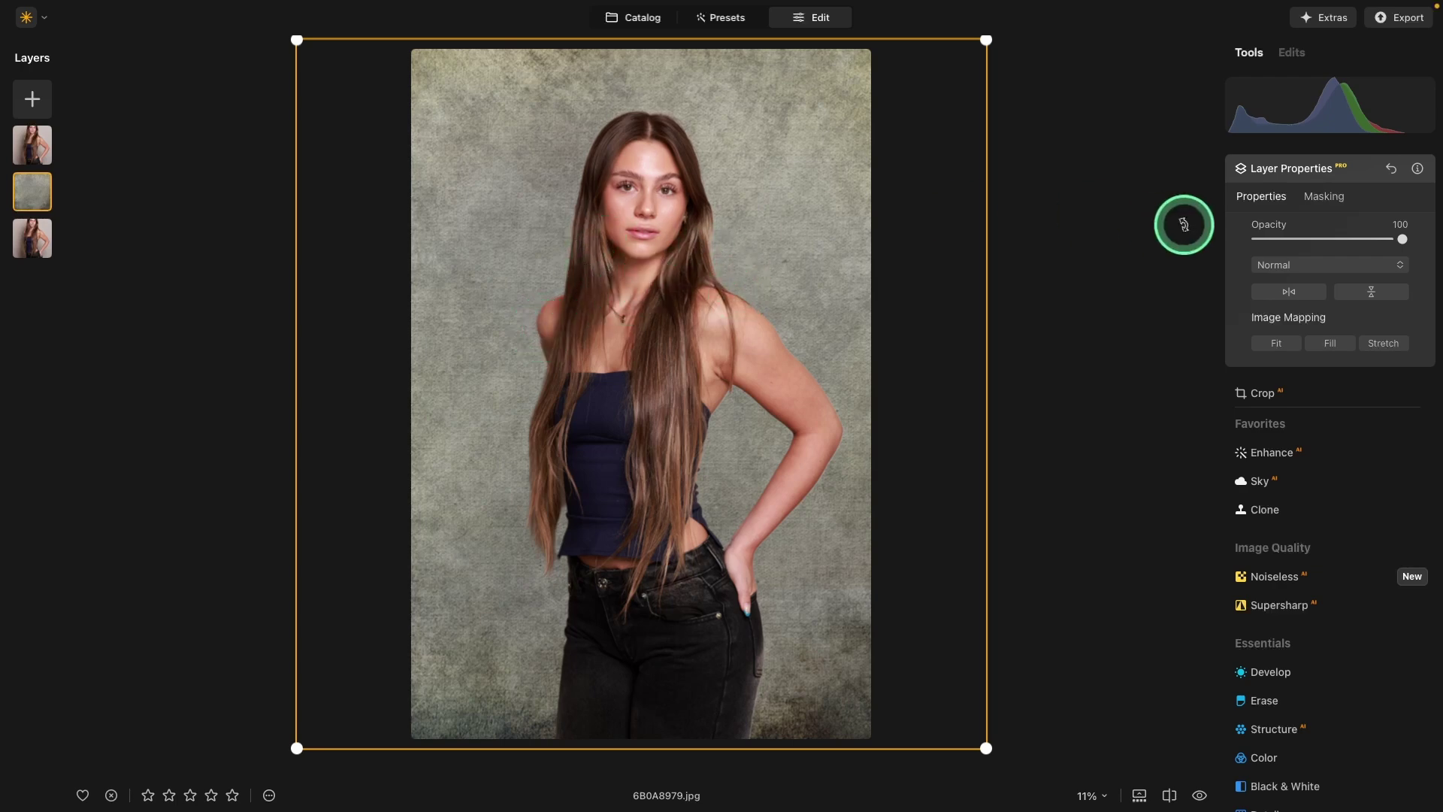
- Set the texture layer's blend mode to Overlay and flip the texture vertically
click(1312, 266)
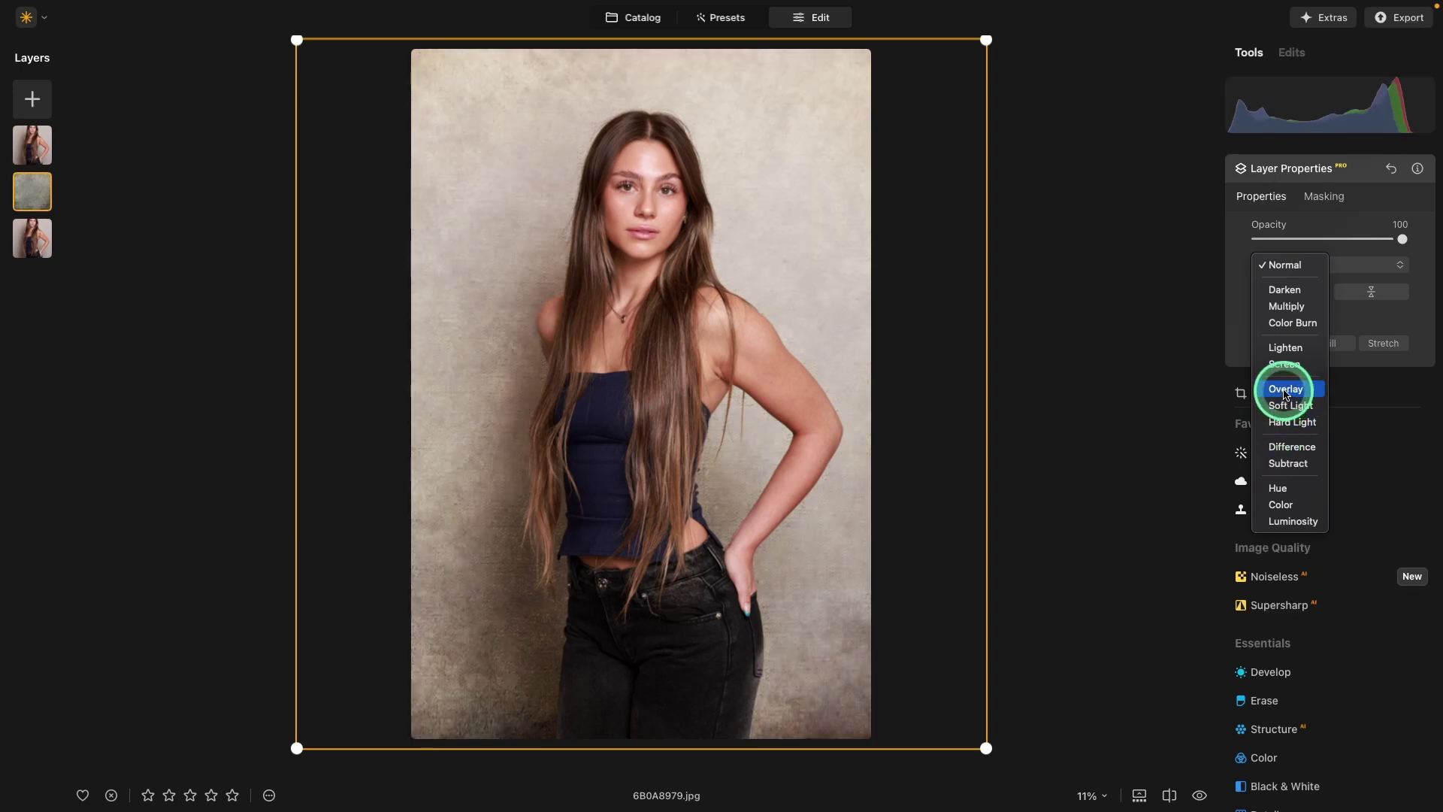
click(1286, 390)
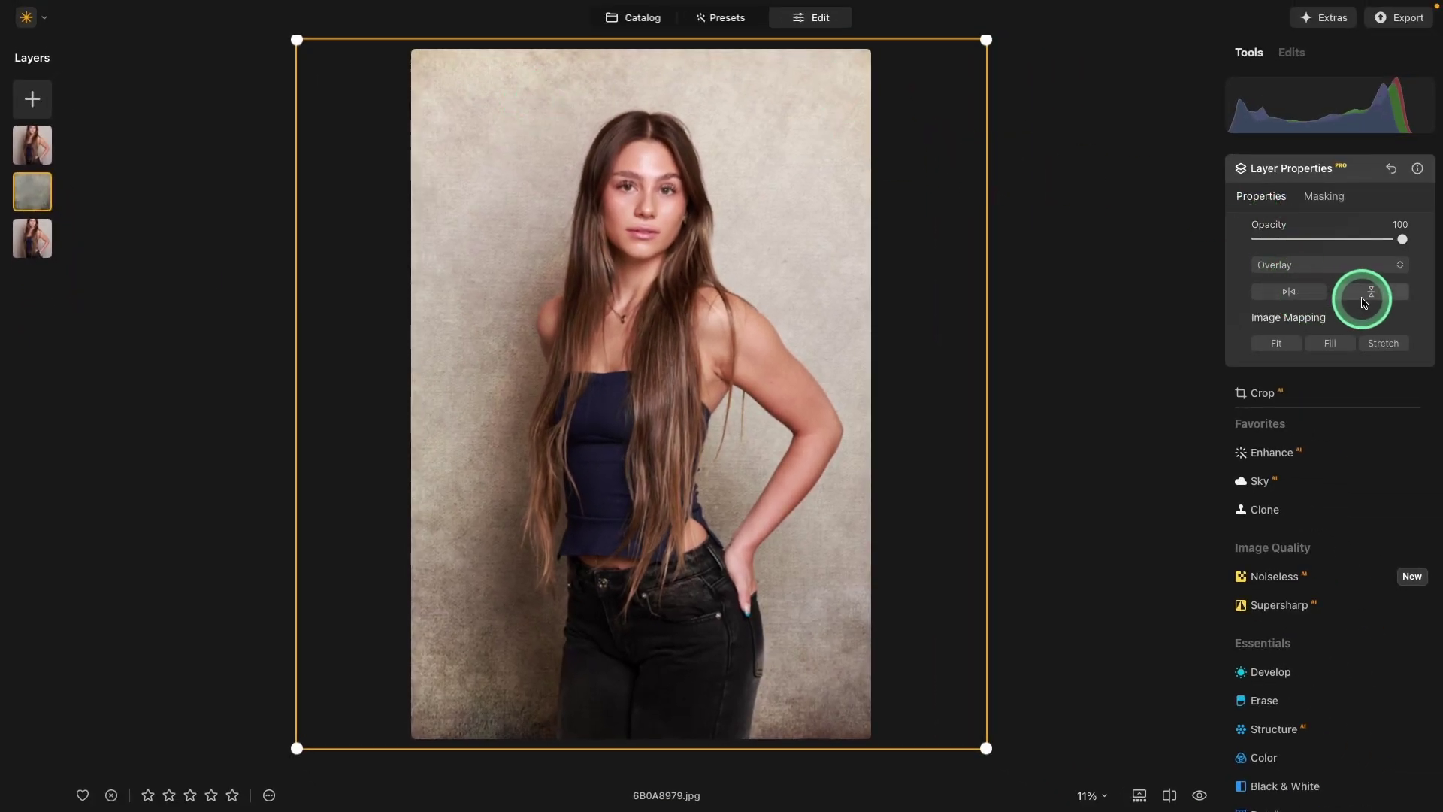
click(1365, 299)
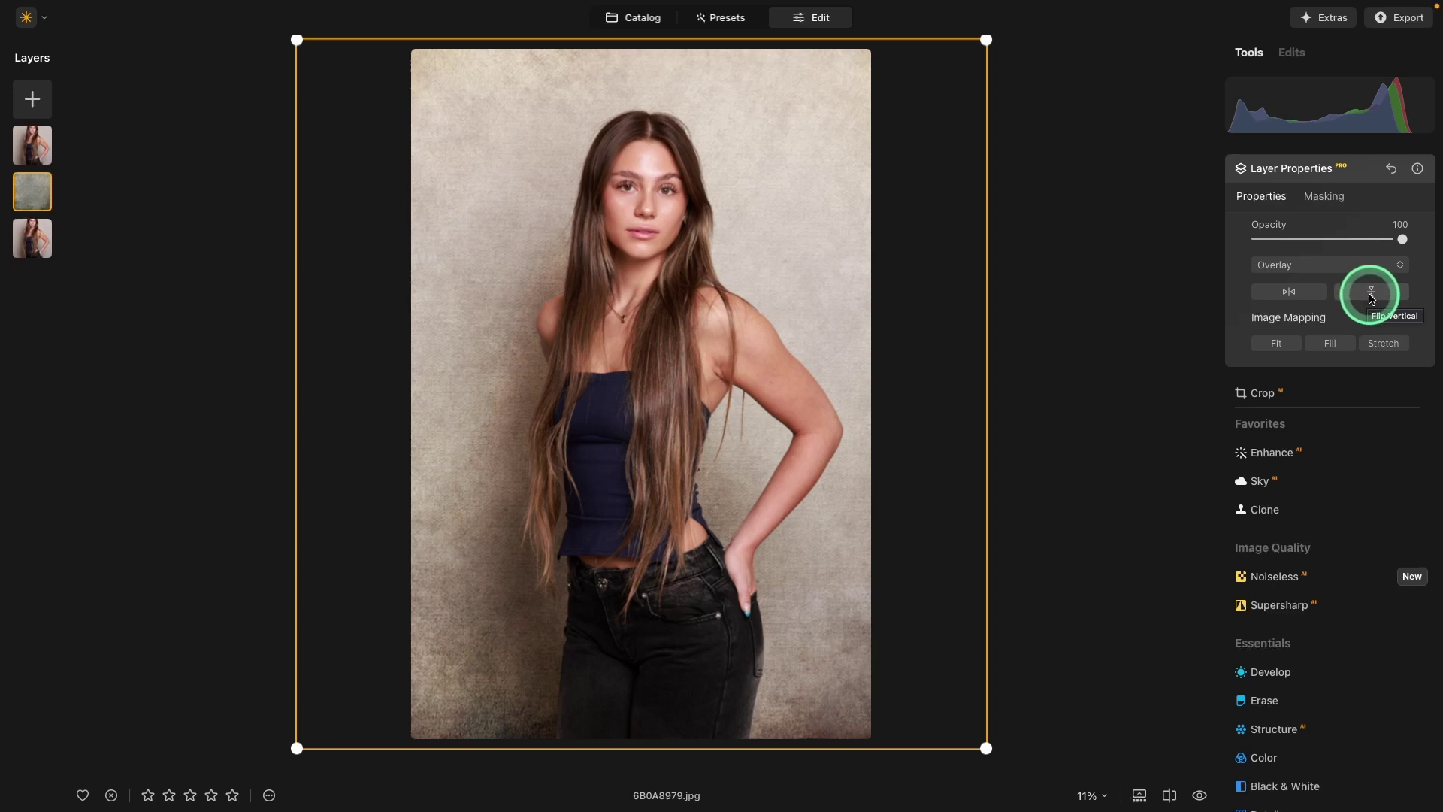
click(1371, 293)
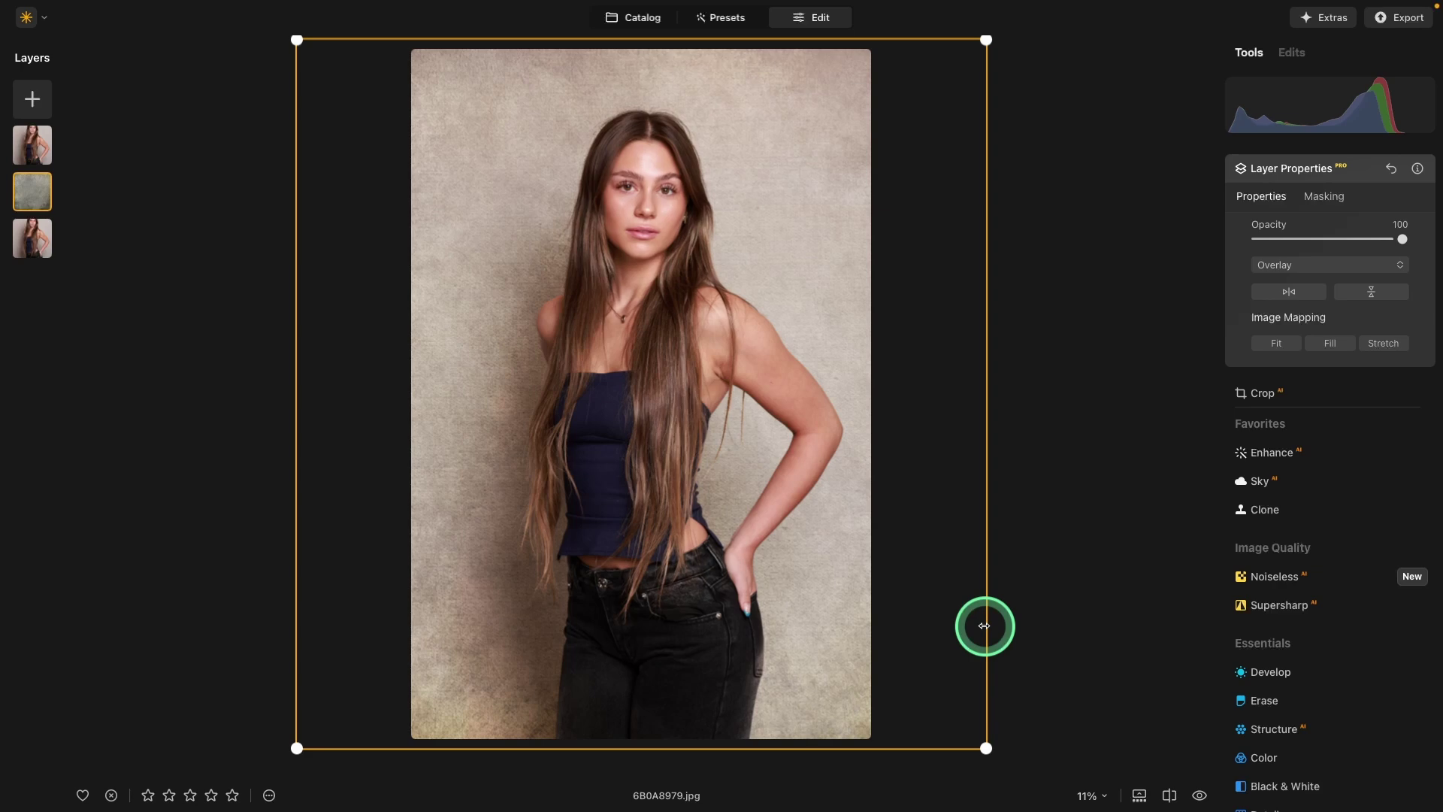
- Try a lower opacity on the texture layer and reset it to 100
click(32, 101)
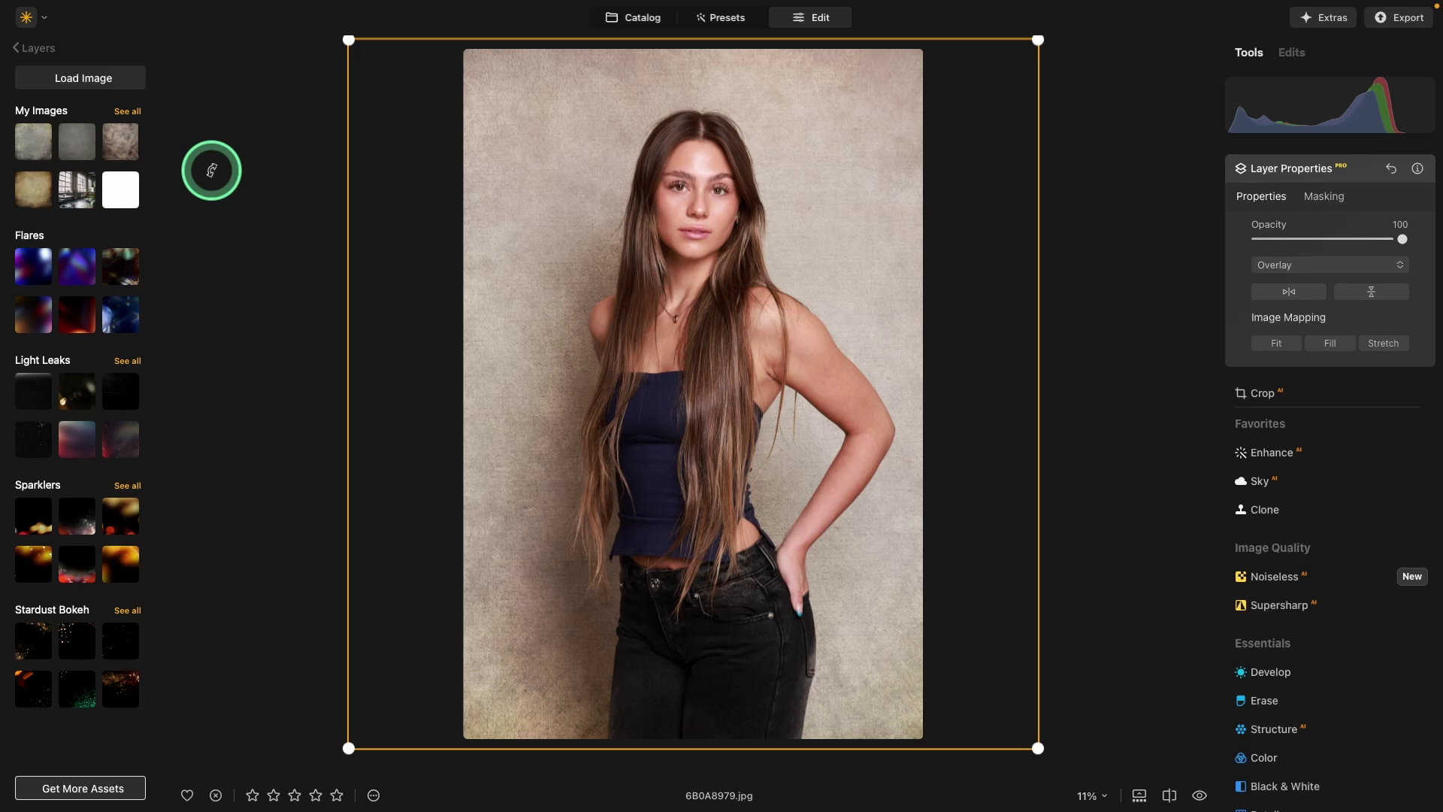
click(211, 170)
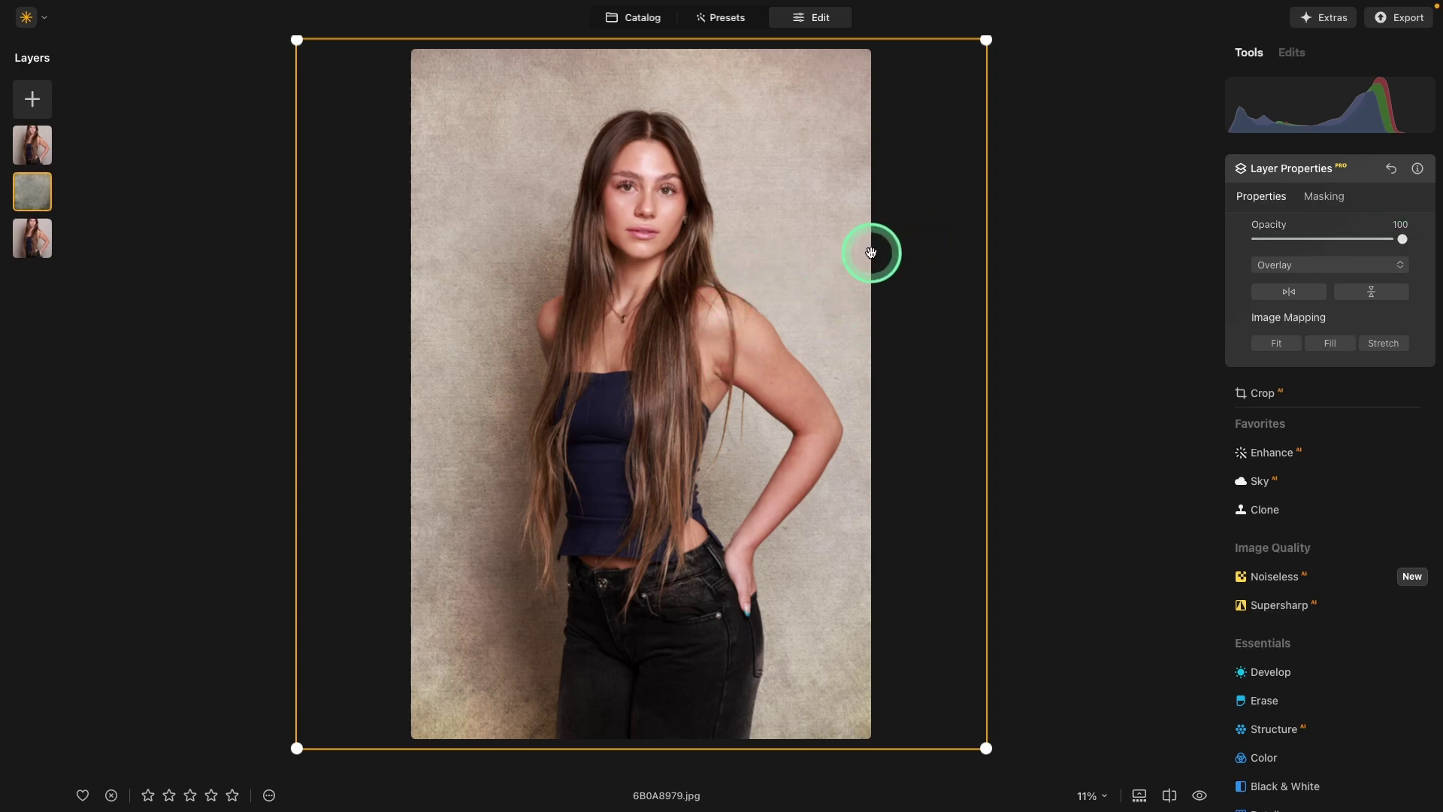
drag(1403, 242, 1366, 244)
double_click(1366, 242)
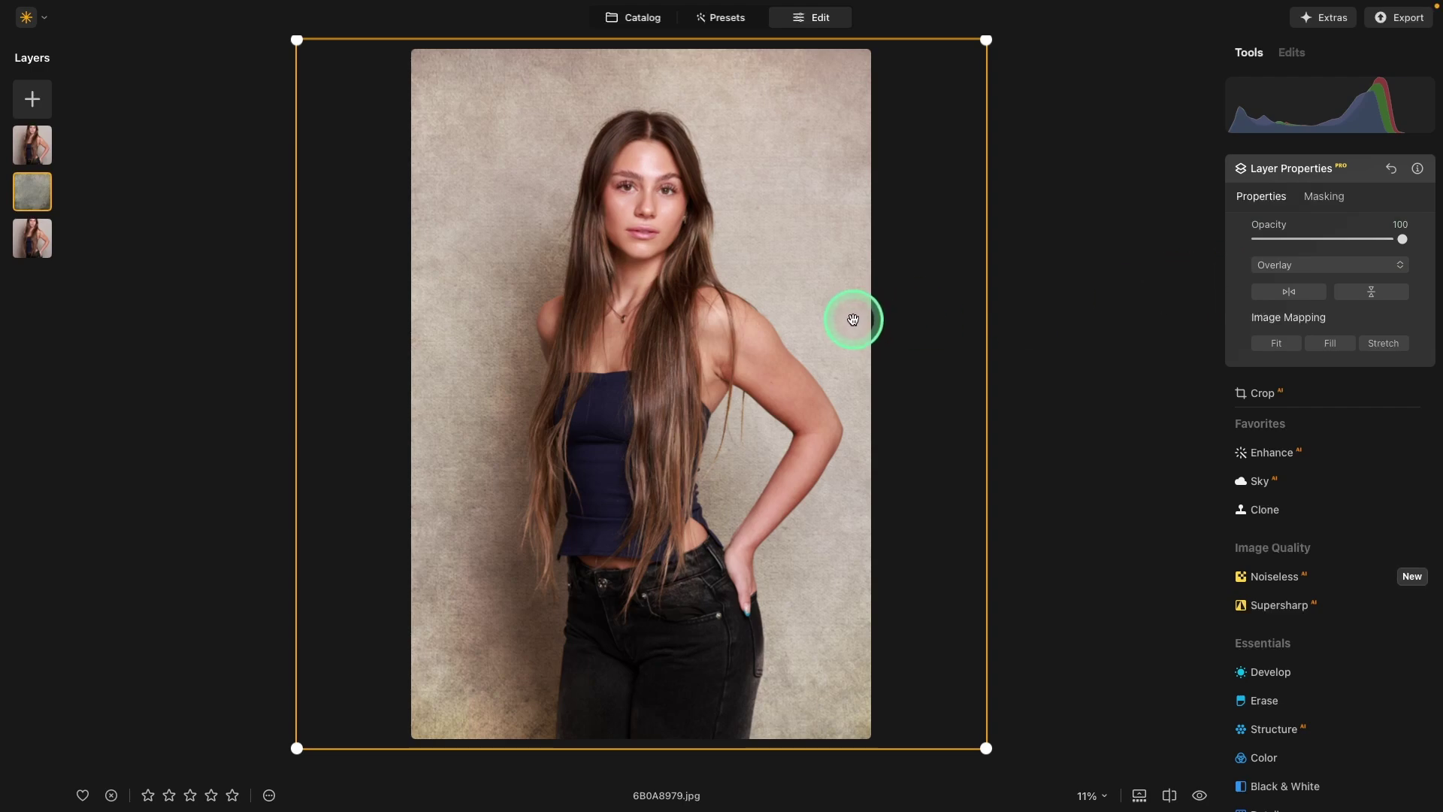
- Soften the texture layer with a Gaussian Blur at an amount of 4
key(ctrl+plus)
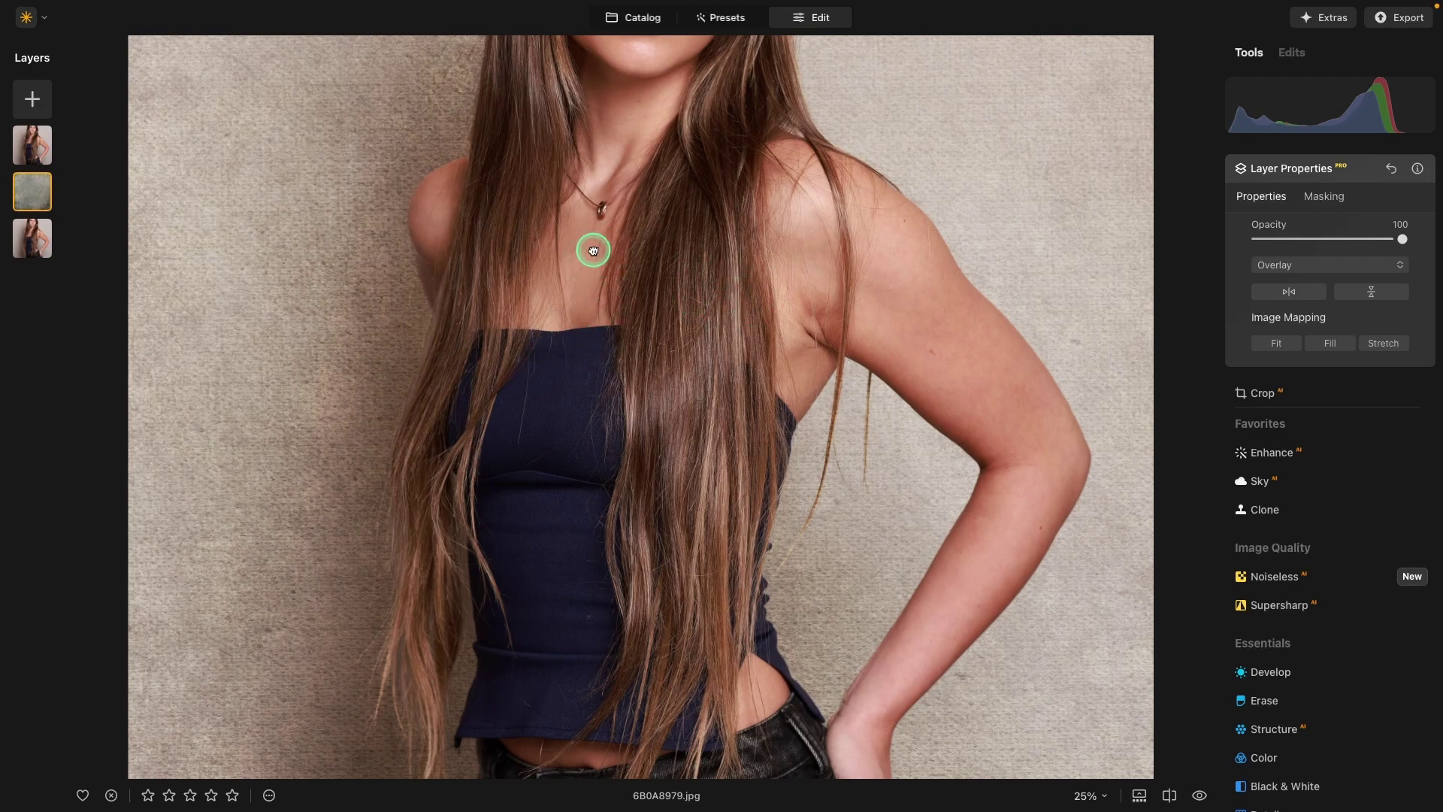
drag(593, 250, 664, 616)
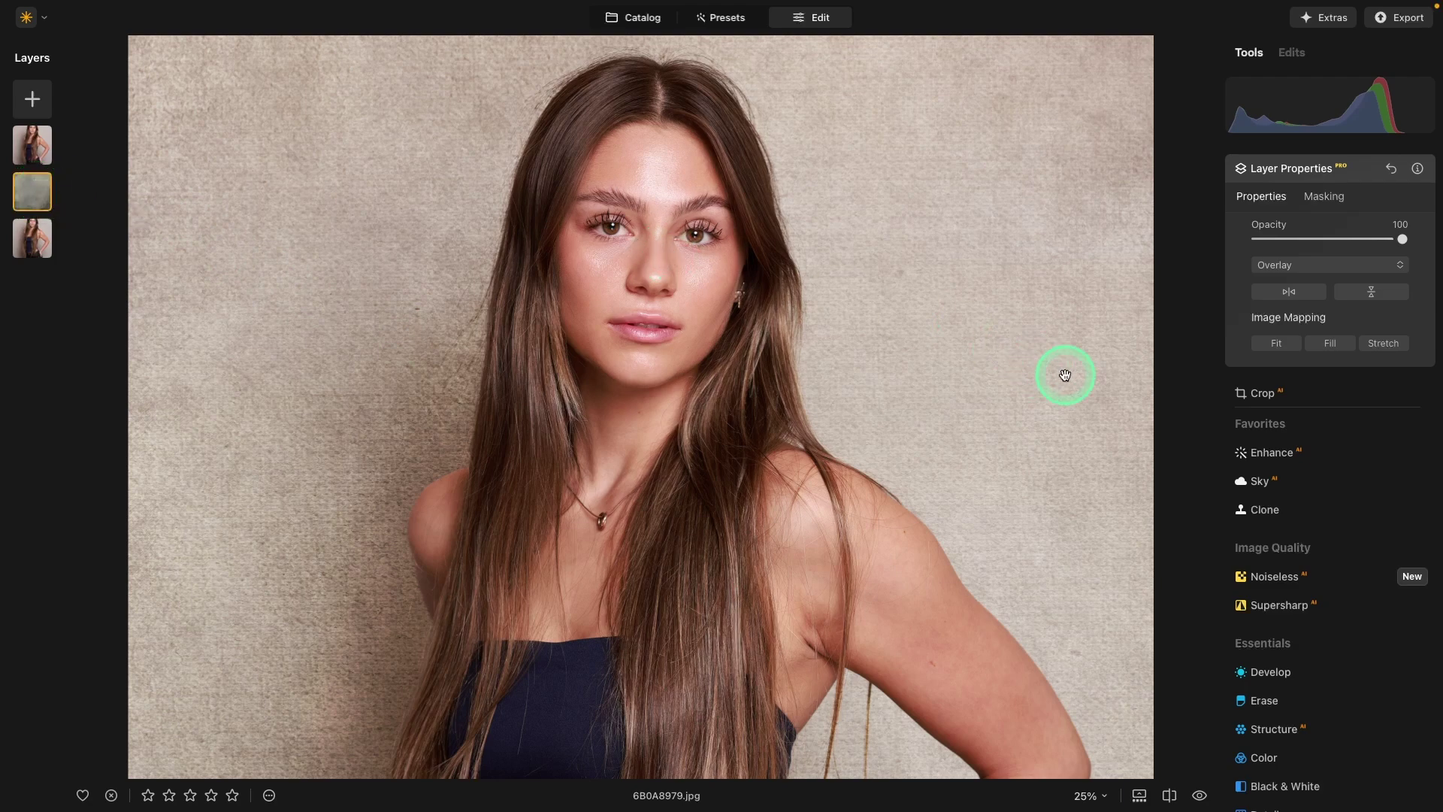
scroll(1297, 530, down, 5)
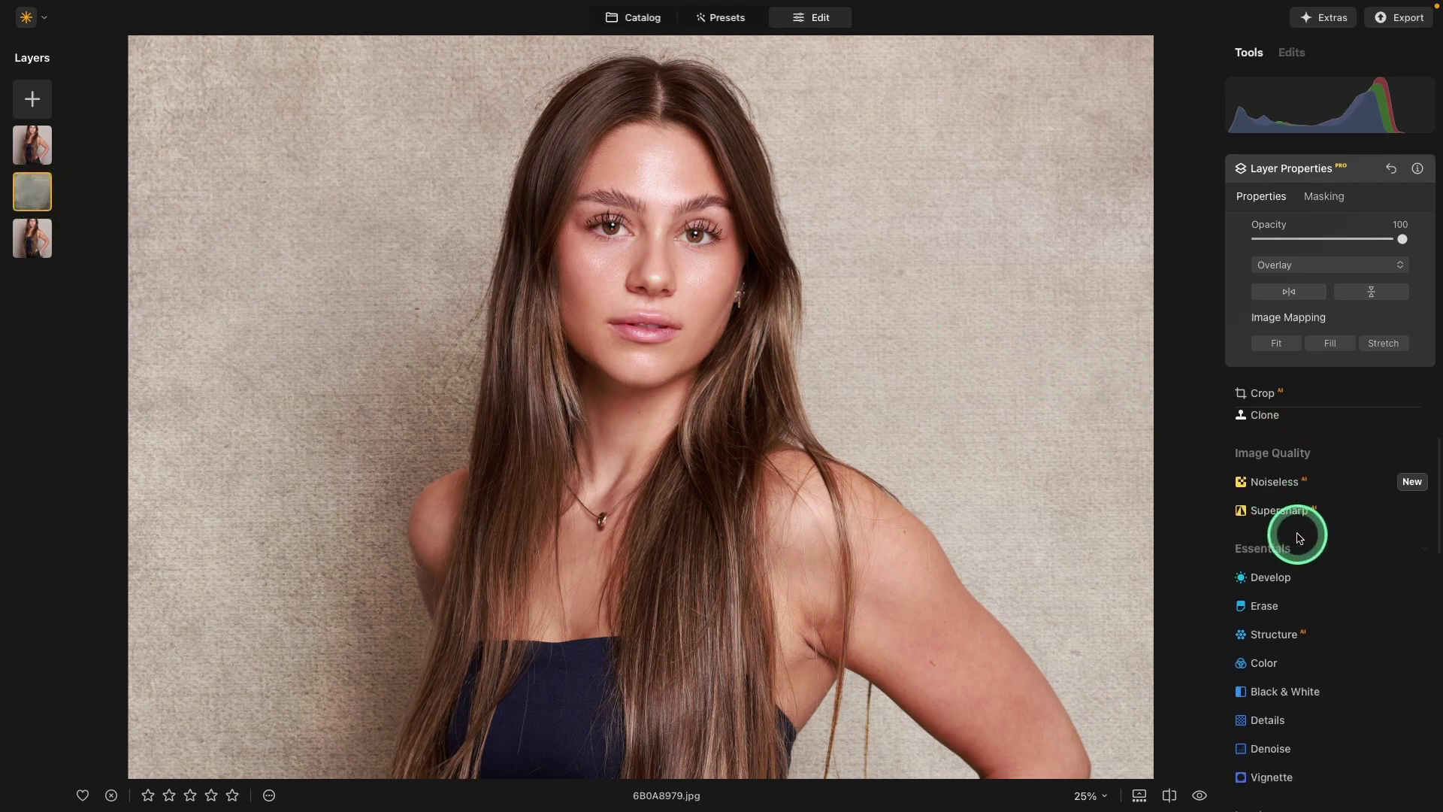
scroll(1305, 547, down, 7)
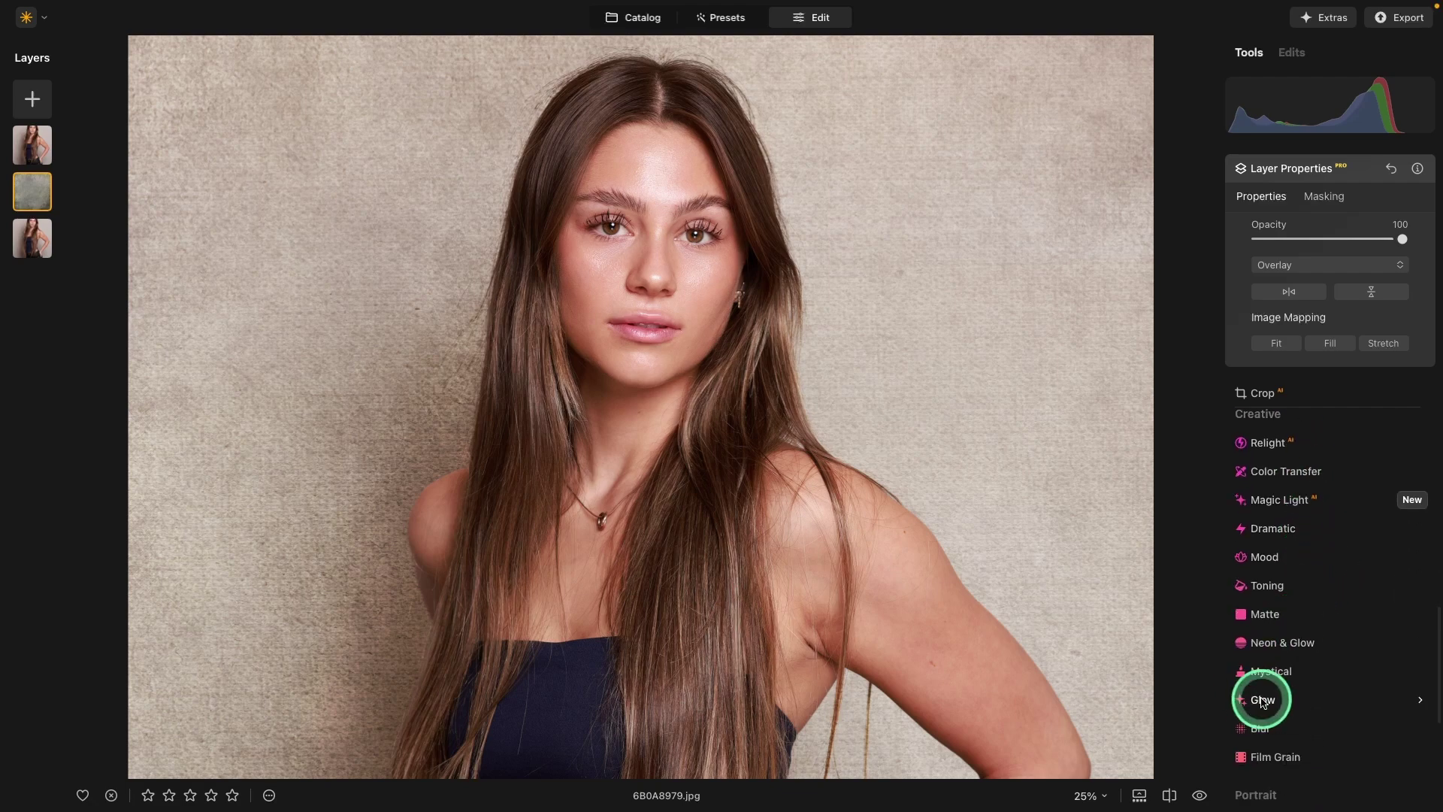
click(1263, 726)
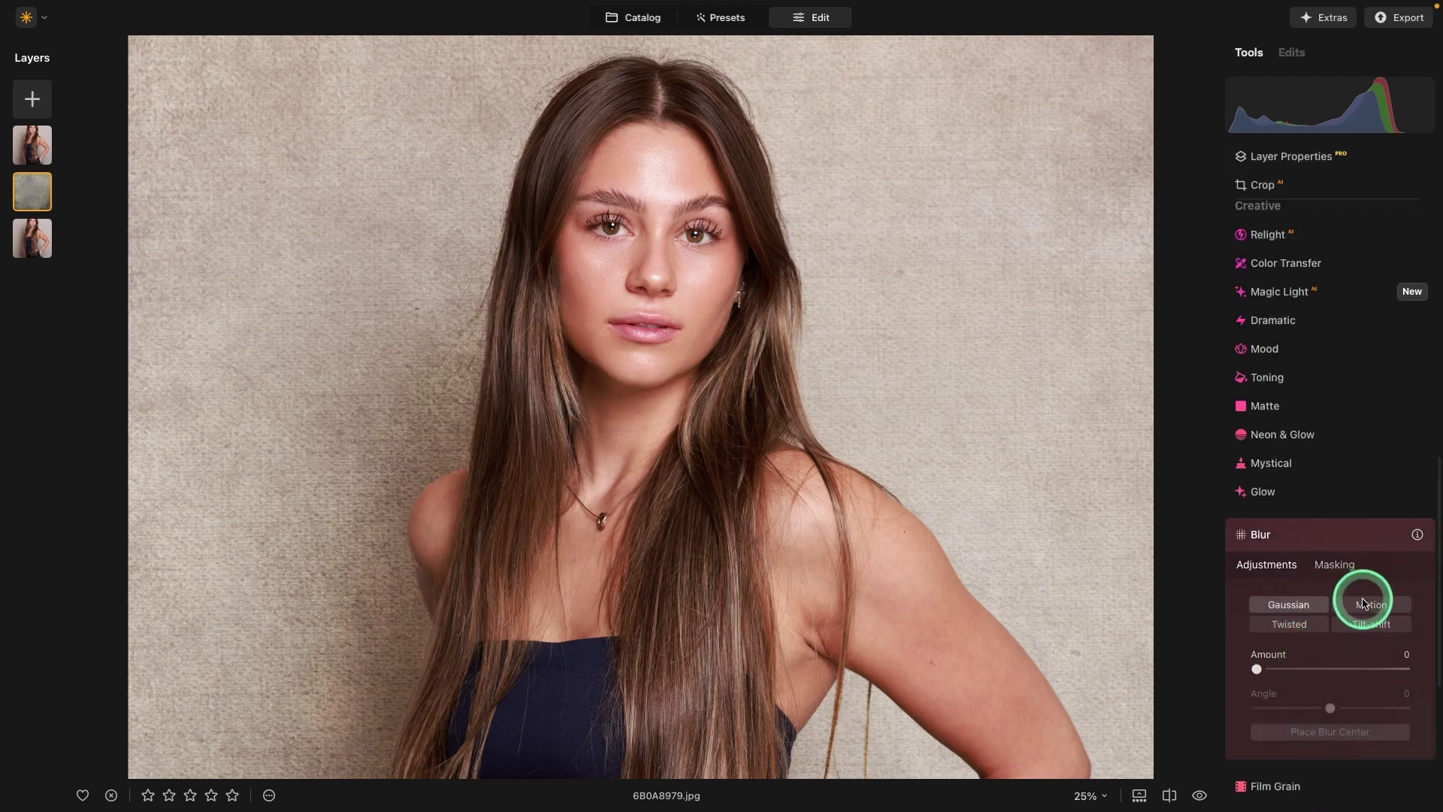
click(1309, 602)
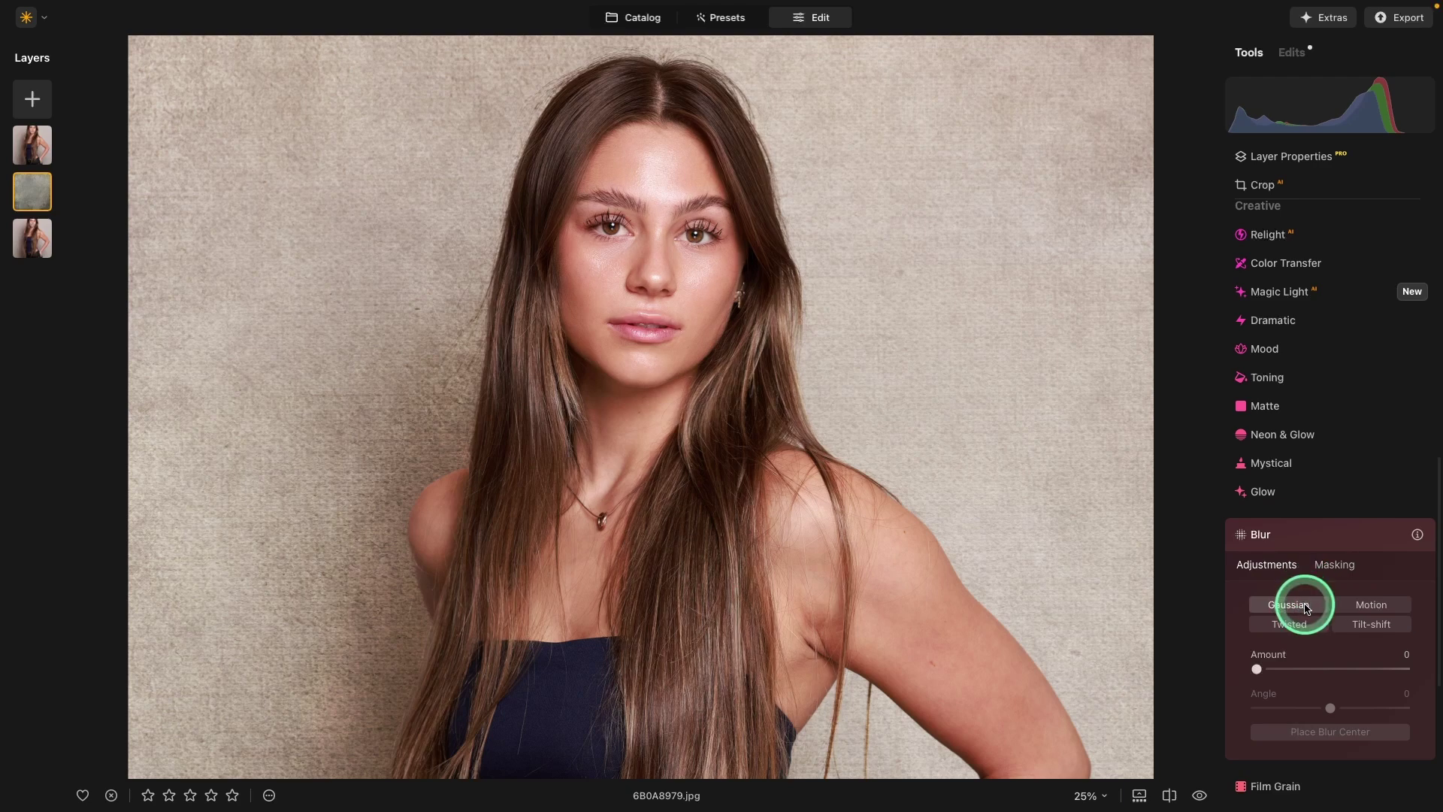
drag(1256, 669, 1272, 670)
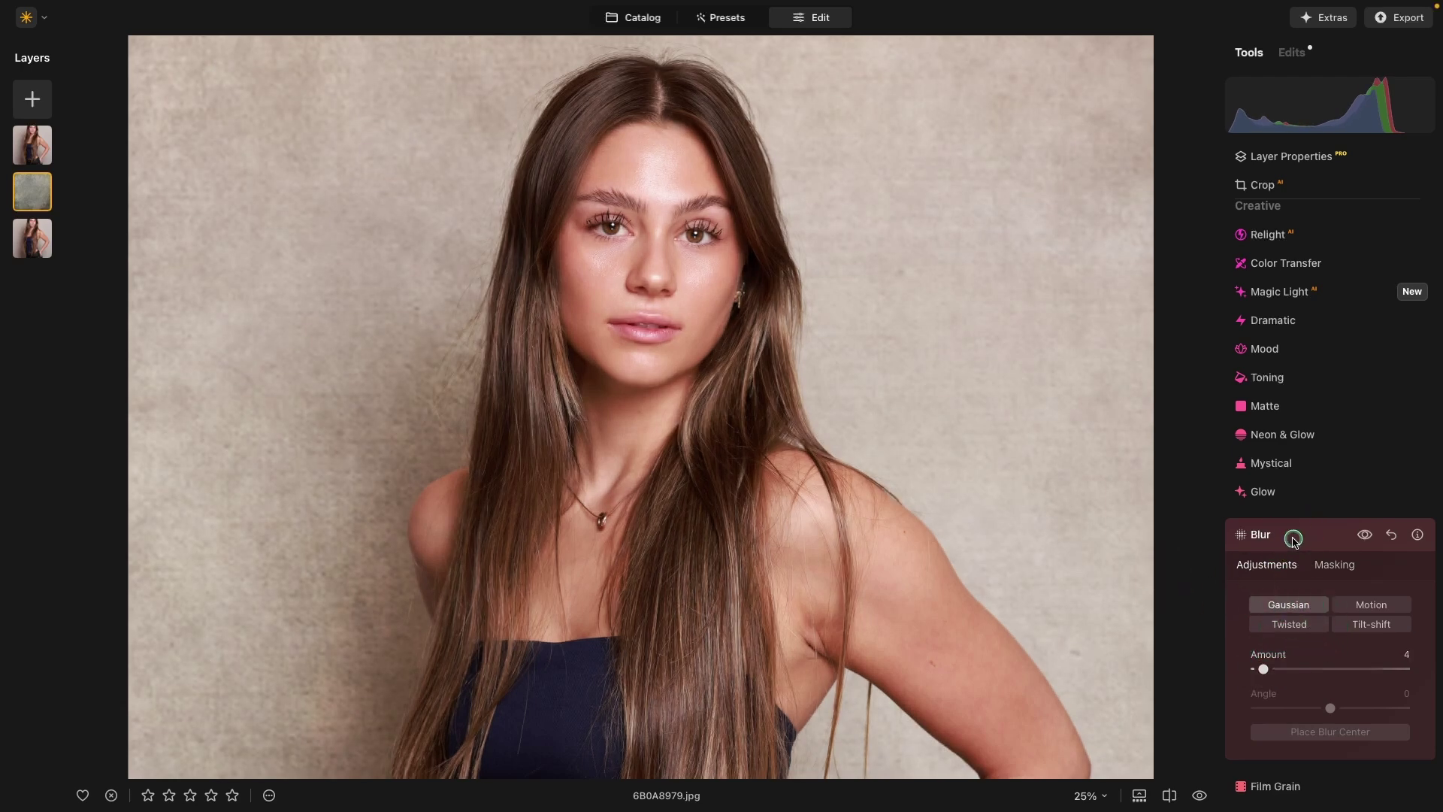
click(1289, 535)
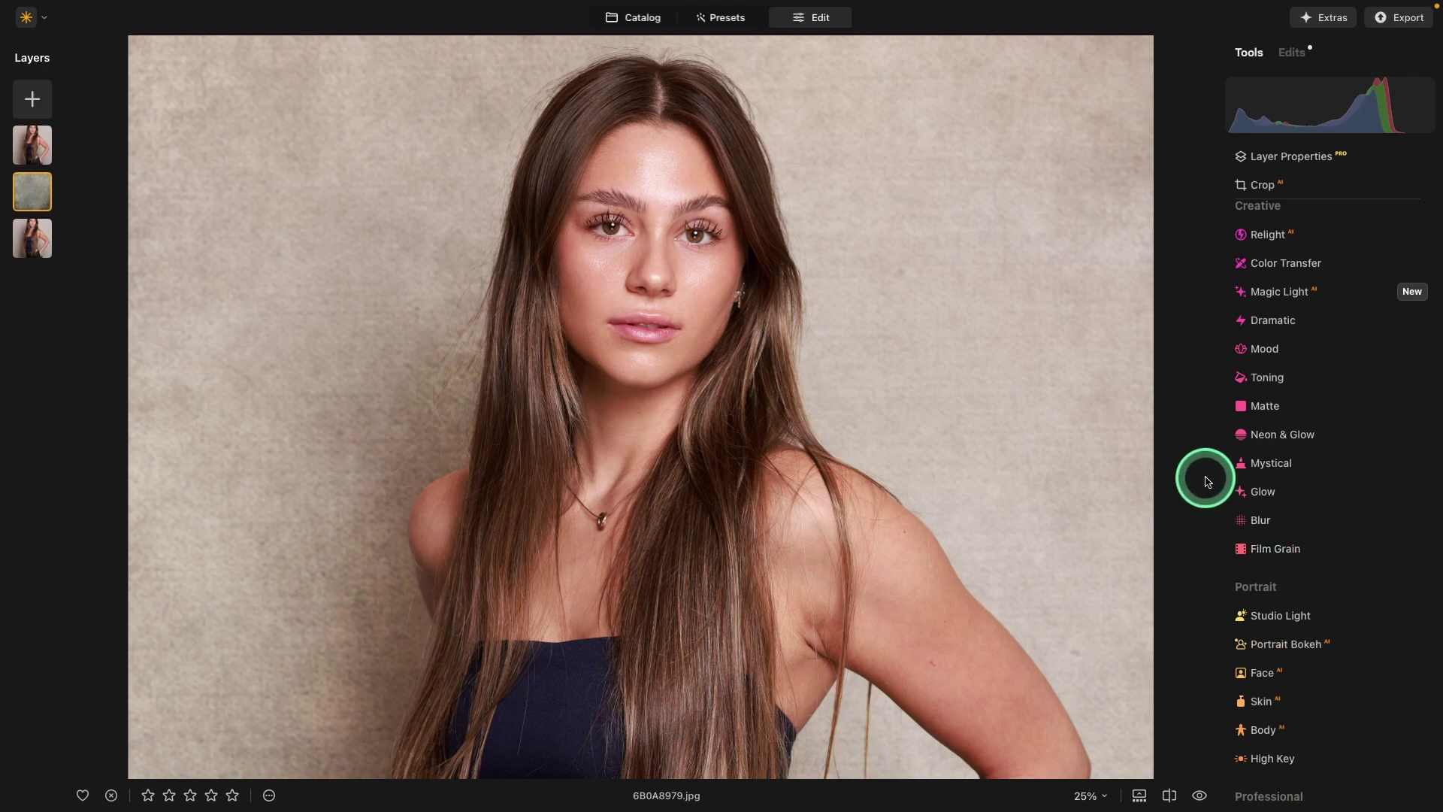
- Convert the texture layer to black and white to remove its color cast from the backdrop
key(super+0)
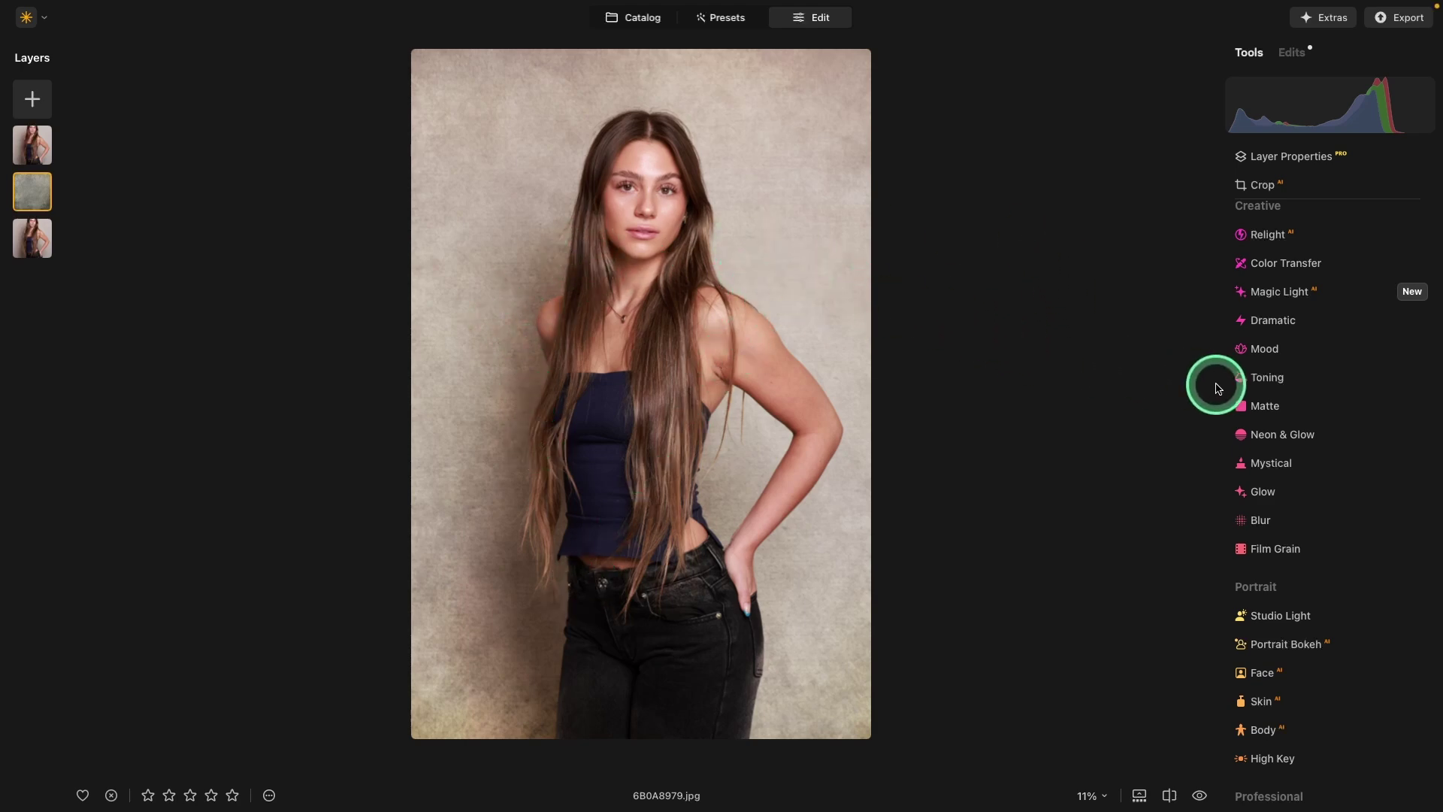
scroll(1301, 466, up, 8)
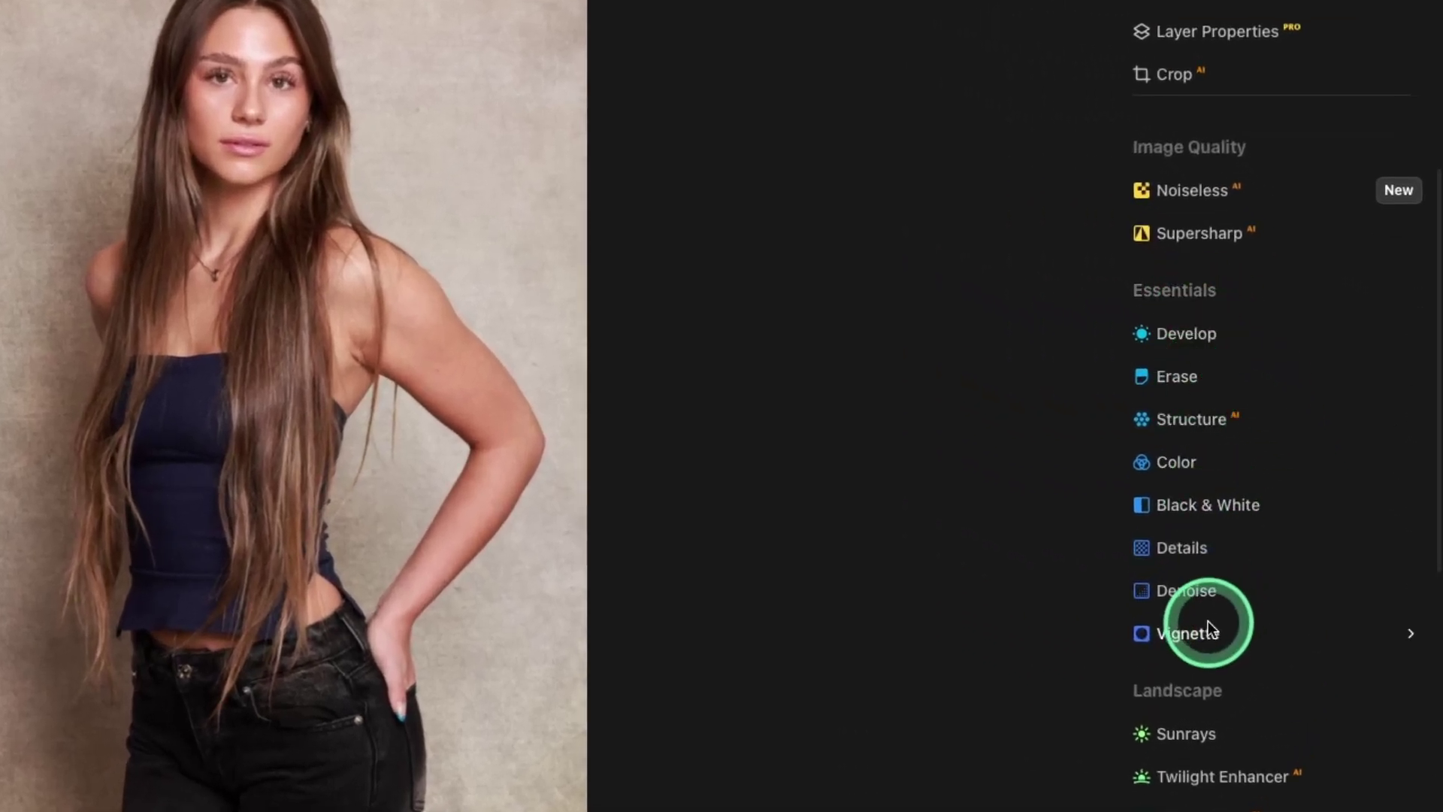
click(1185, 511)
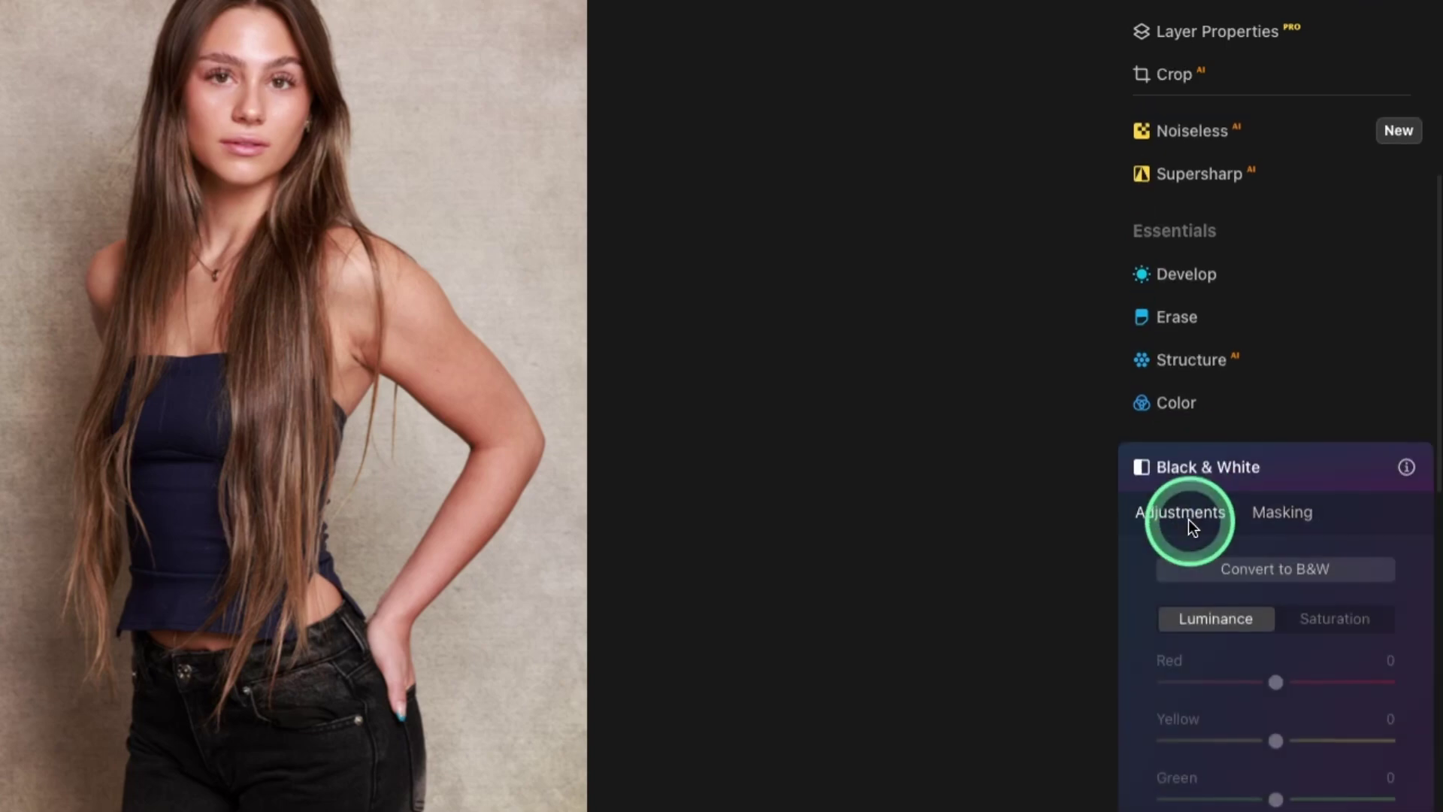
click(1286, 572)
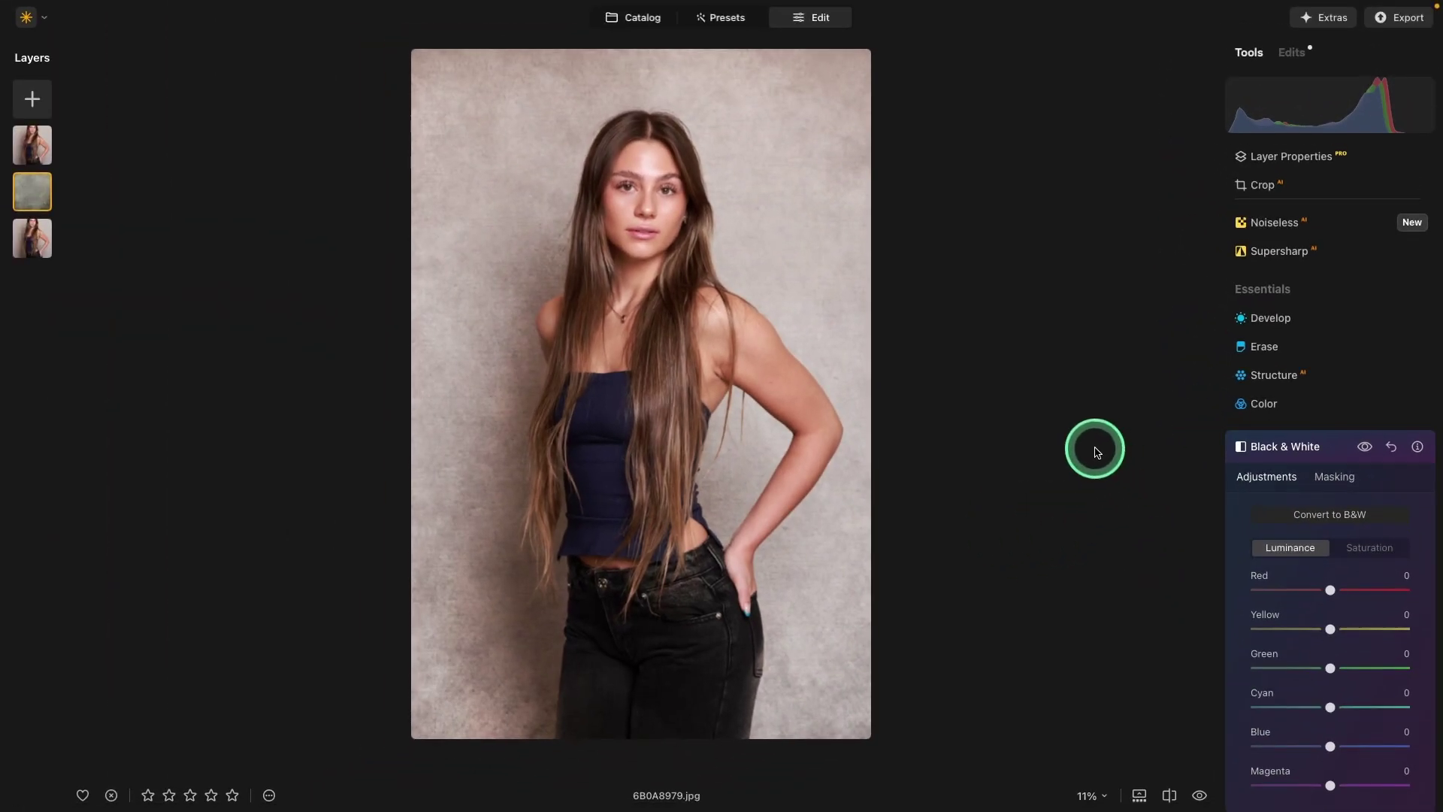
- Select the original photo layer and open the Develop tool's Color adjustments for it
click(32, 239)
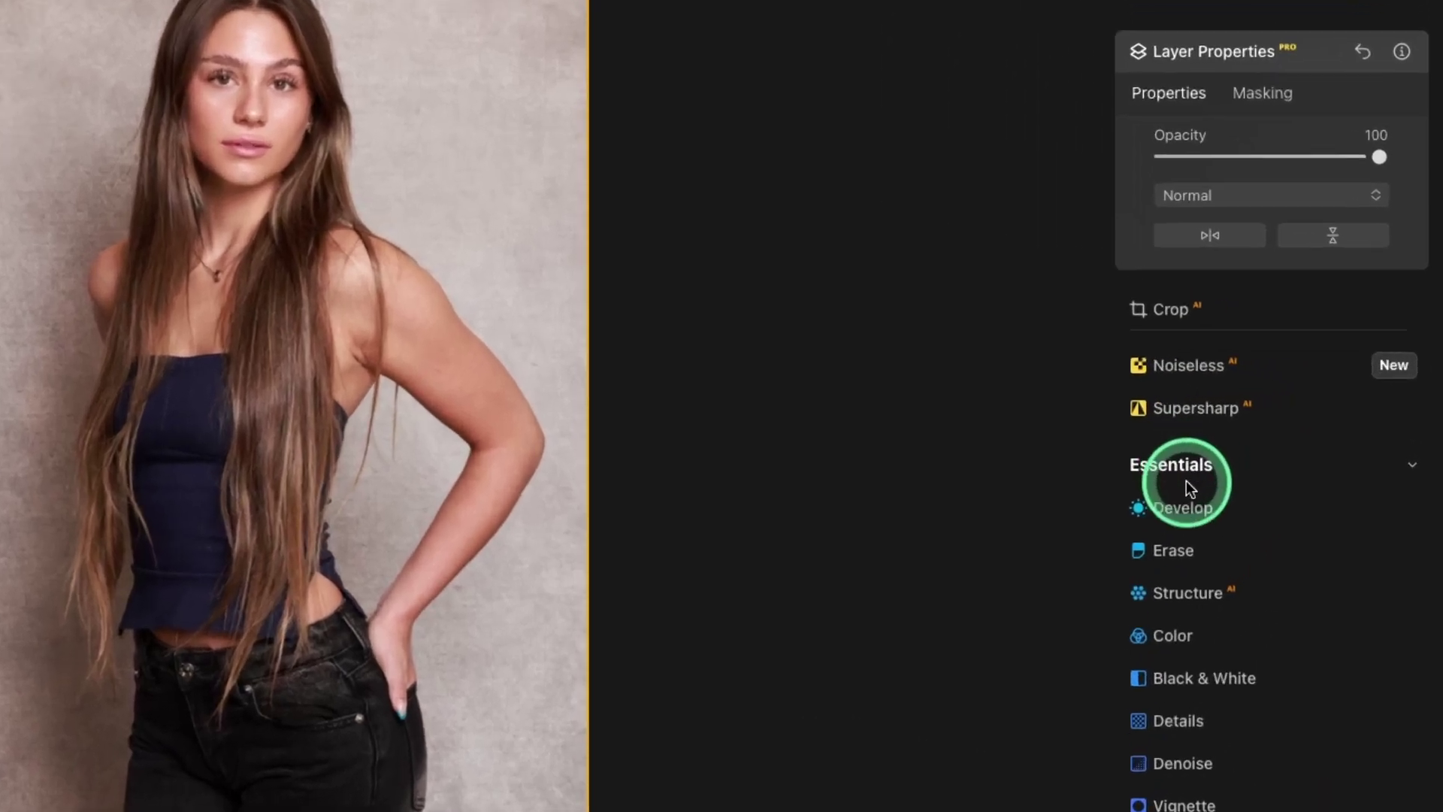
click(1187, 510)
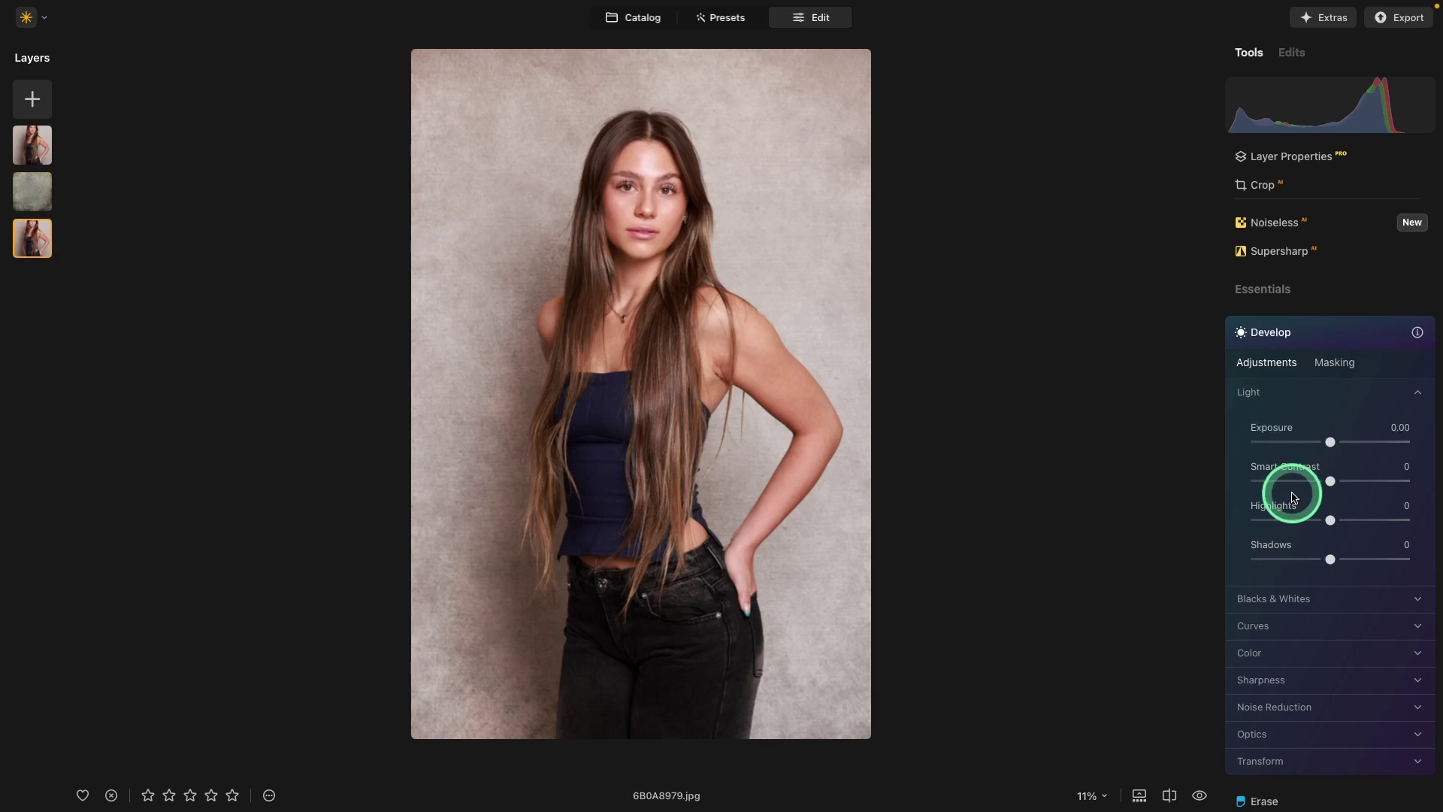
scroll(1293, 498, down, 1)
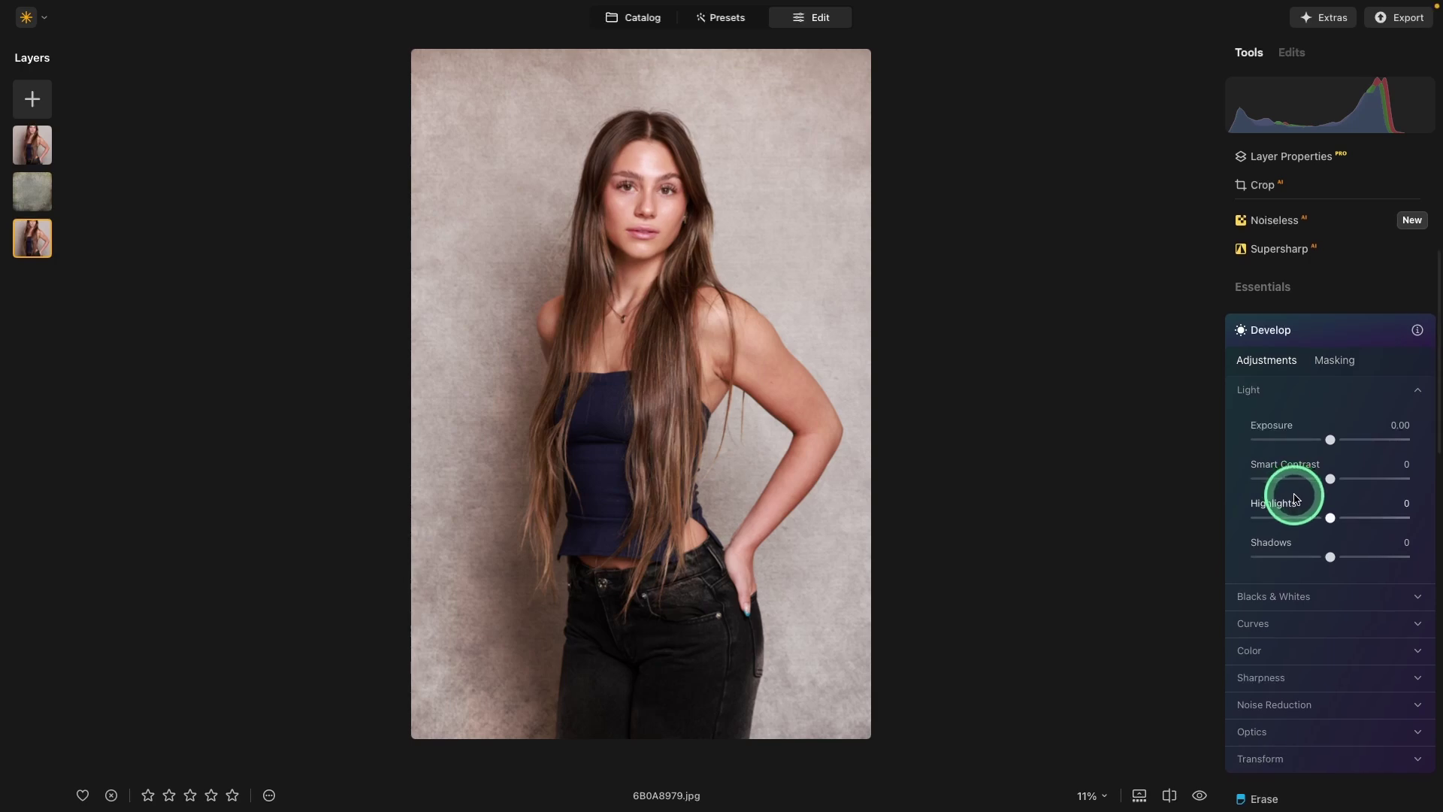
click(1264, 647)
scroll(1329, 661, down, 3)
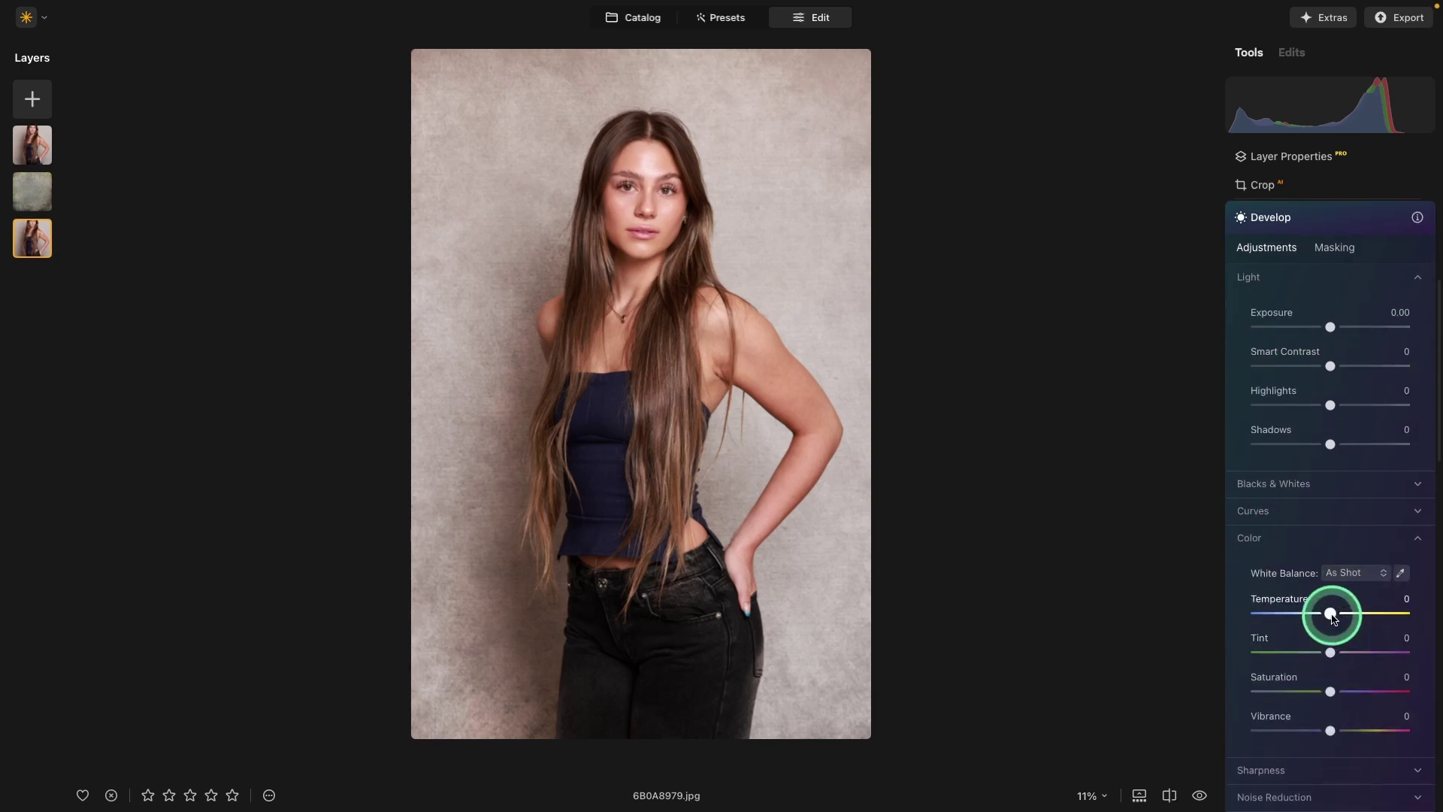
- Try tinting the backdrop through the original photo's white balance, ending at temperature -46 and tint -51
drag(1333, 617, 1320, 620)
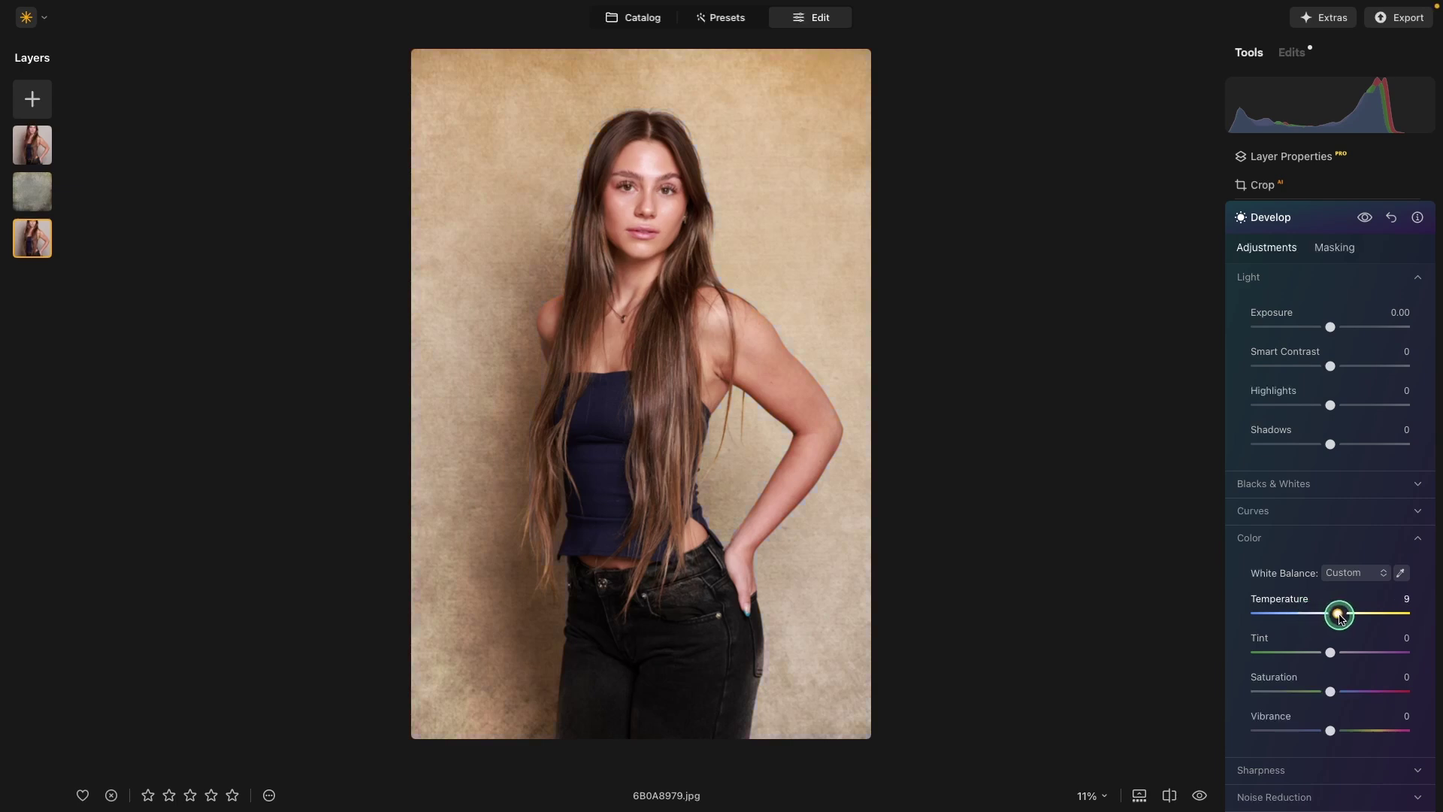
double_click(1324, 615)
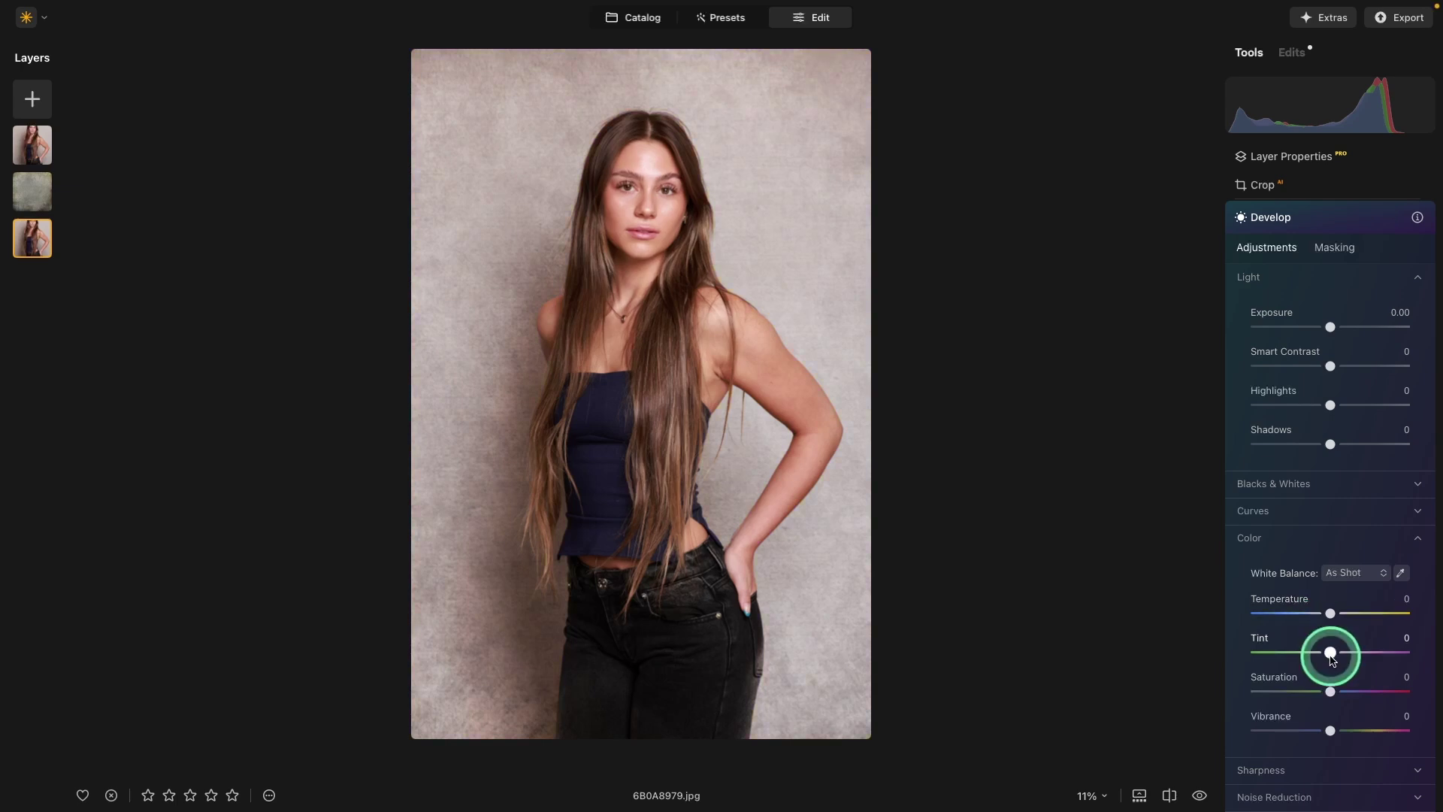
drag(1329, 653, 1343, 655)
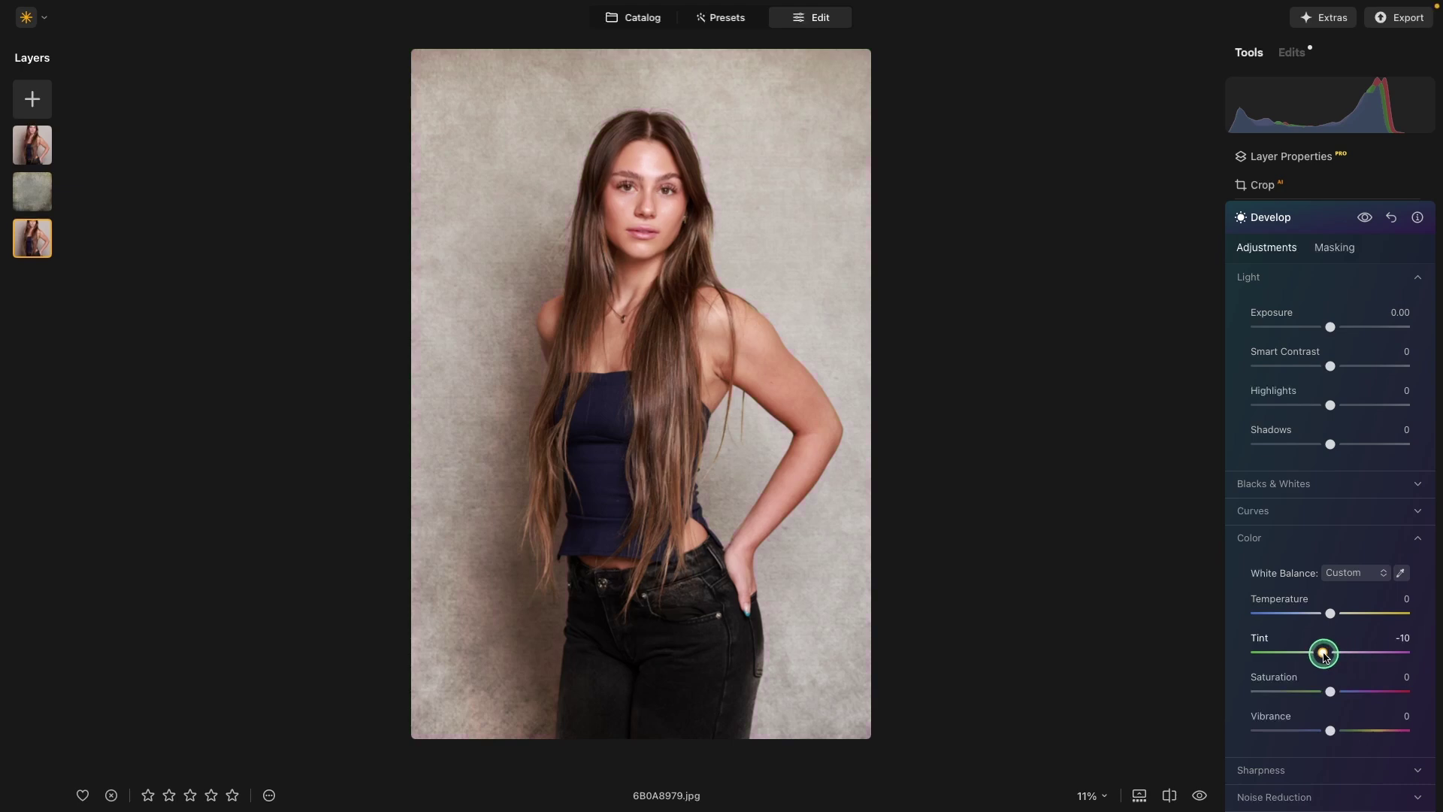
drag(1325, 656, 1296, 615)
click(1332, 615)
drag(1322, 652, 1290, 652)
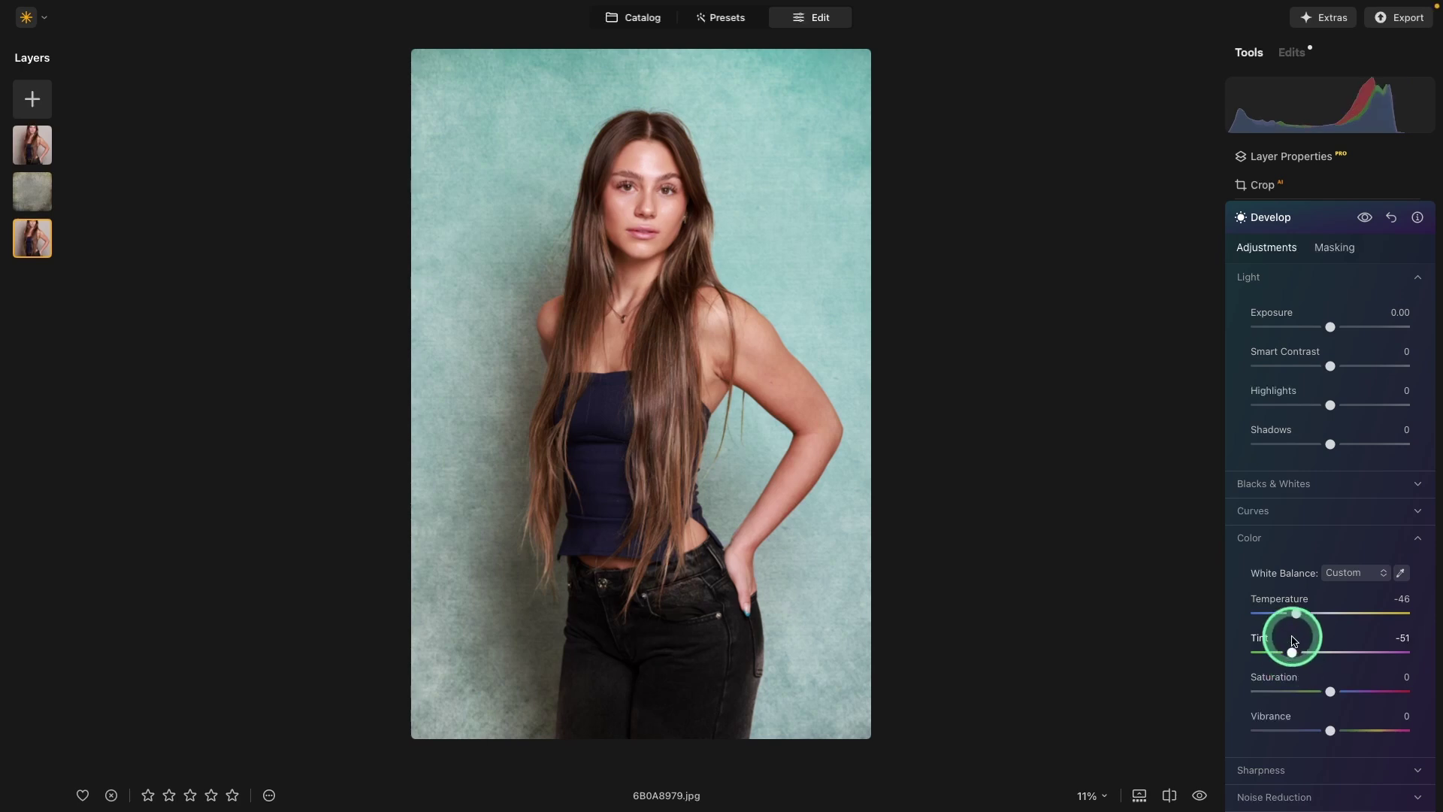
click(1292, 614)
click(1286, 654)
click(1294, 615)
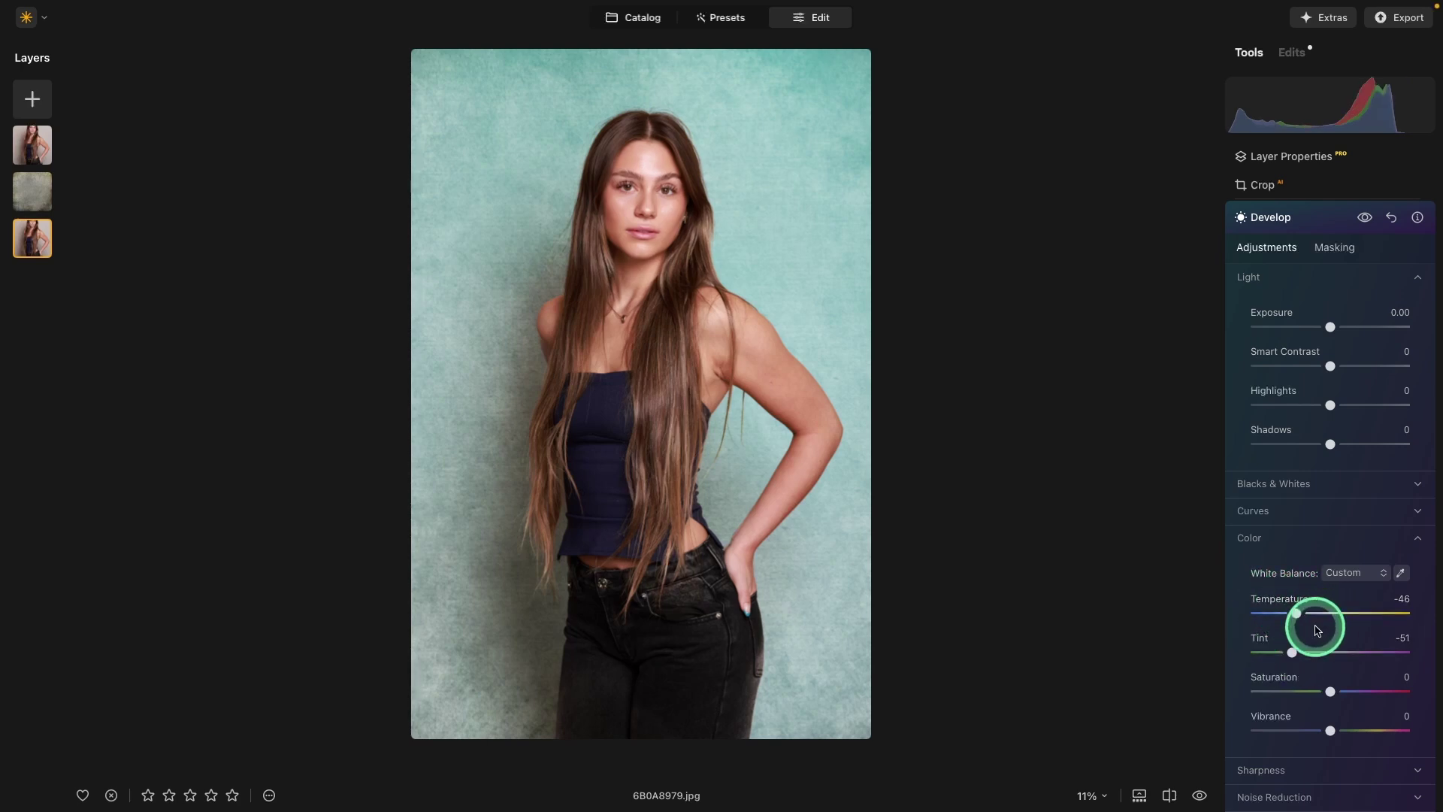
- Try tint 61 and temperature 45 on the original photo layer, and reset both values to 0
drag(1292, 656, 1371, 654)
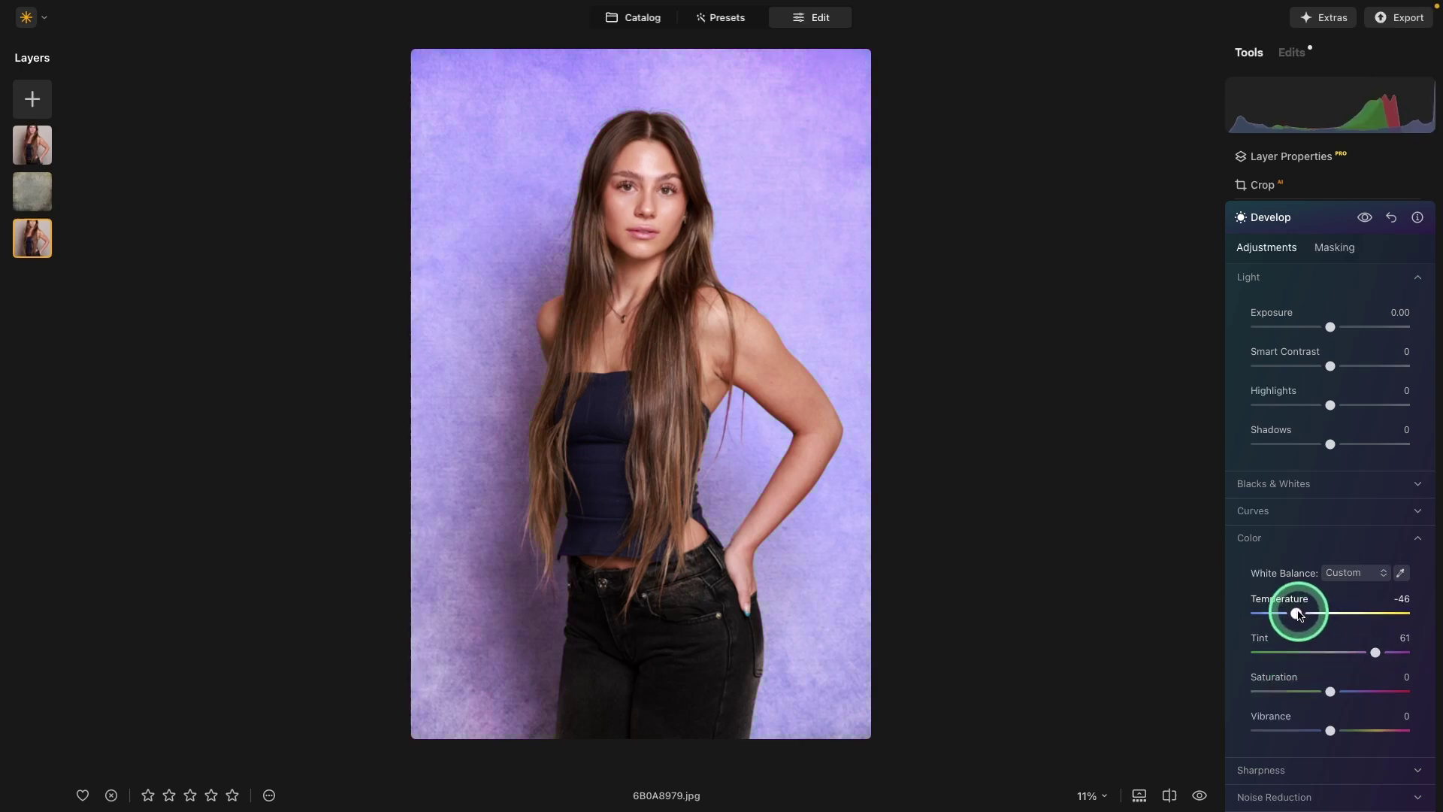
drag(1299, 616, 1357, 620)
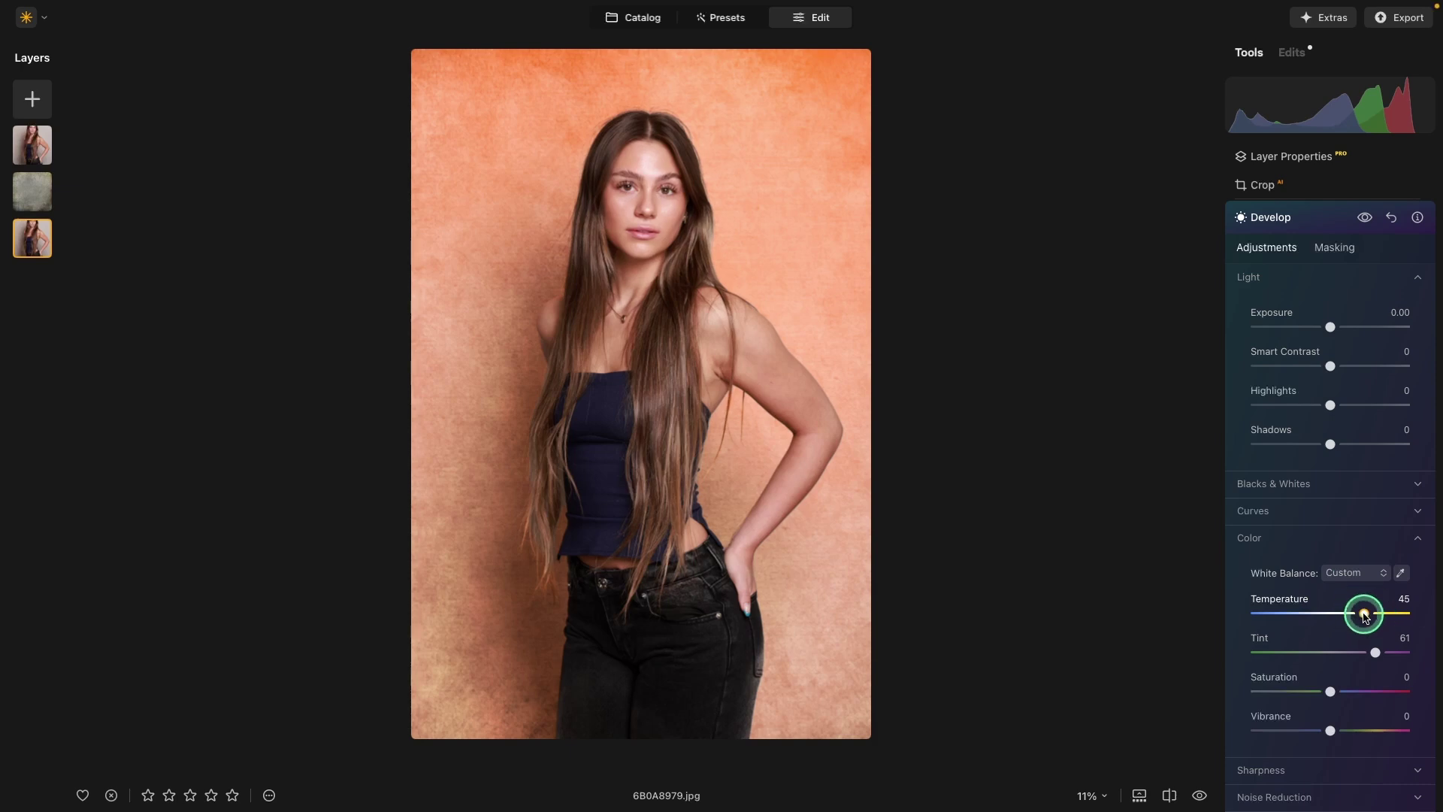
double_click(1364, 613)
double_click(1375, 652)
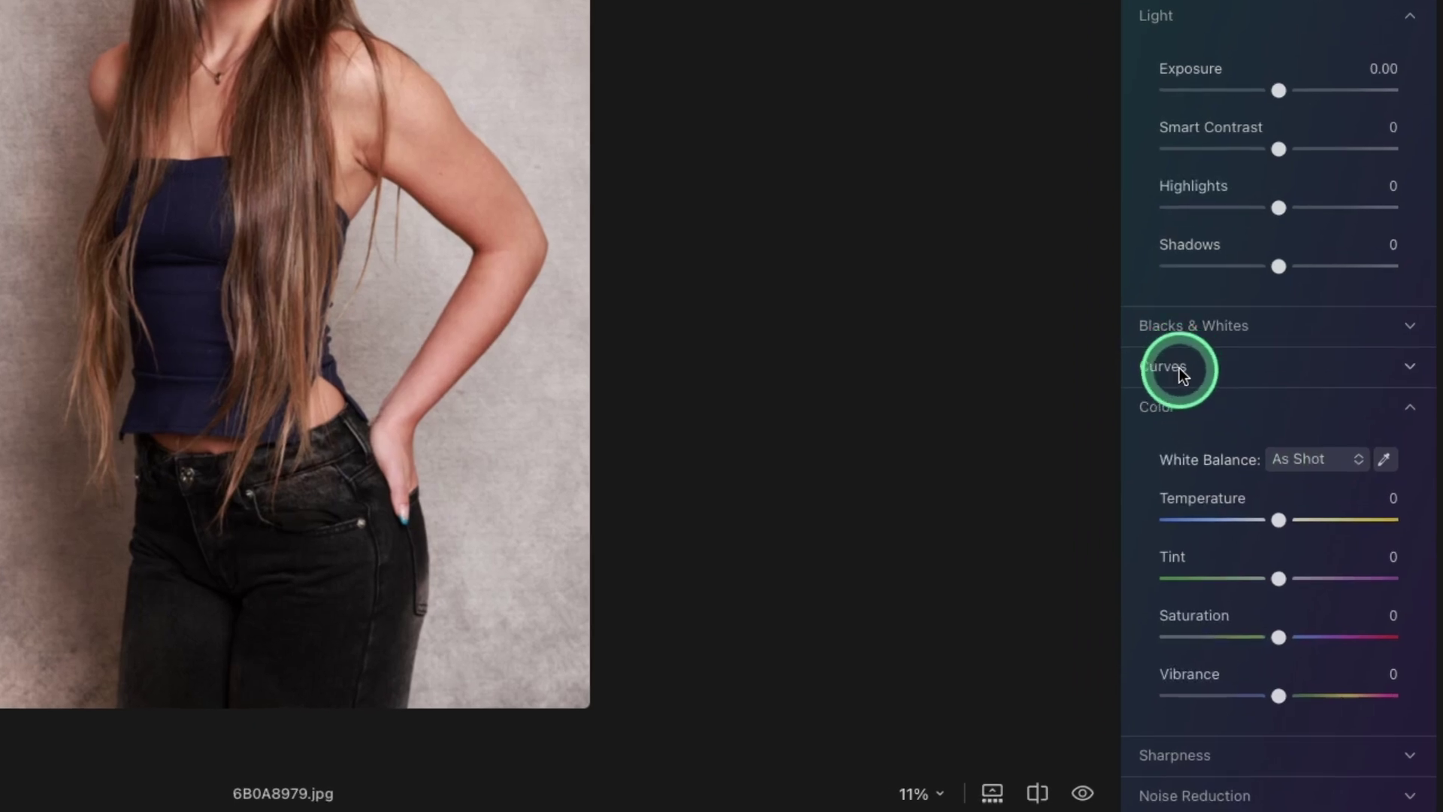
- Try lowering the middle of the original photo layer's blue curve and remove the added curve point
click(1180, 367)
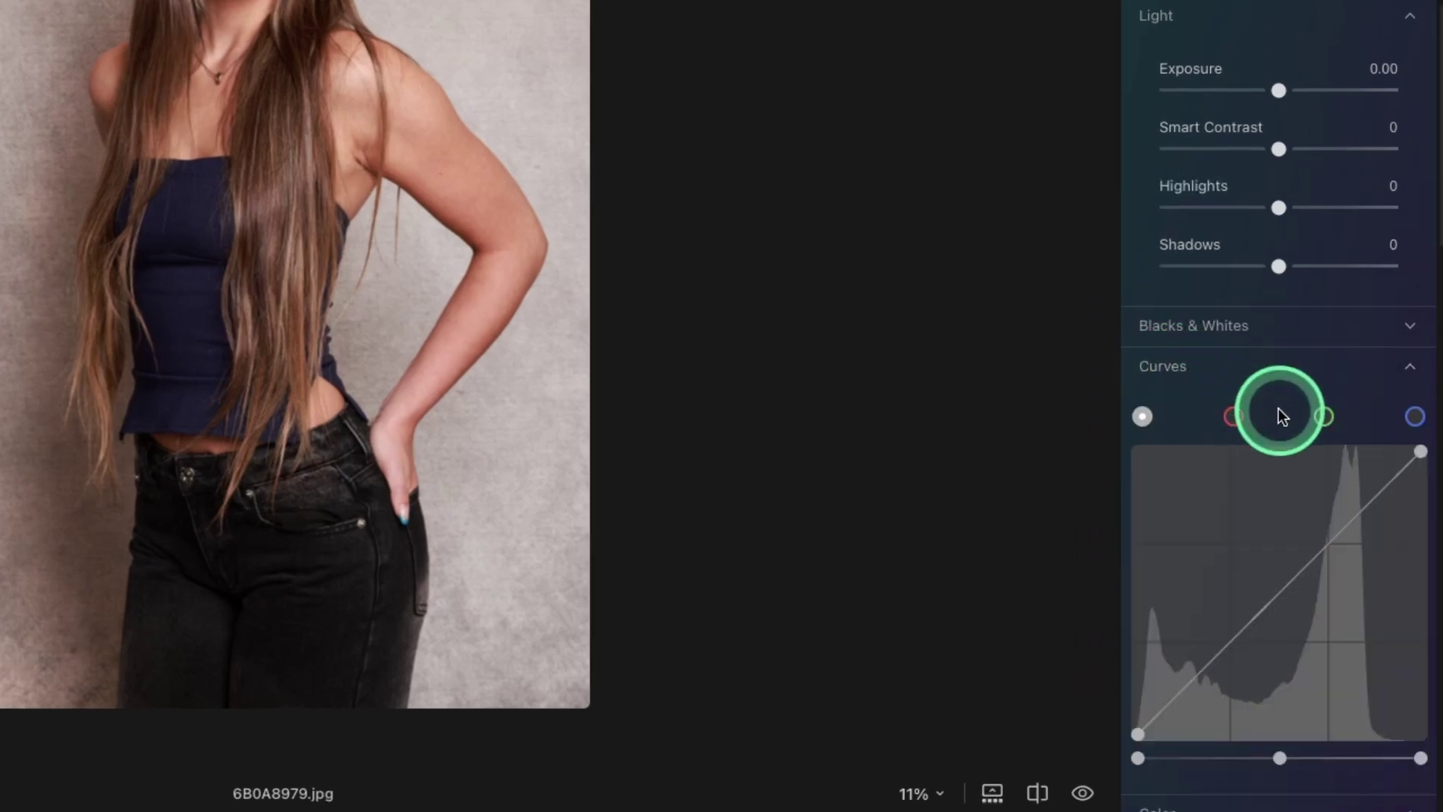
click(1417, 419)
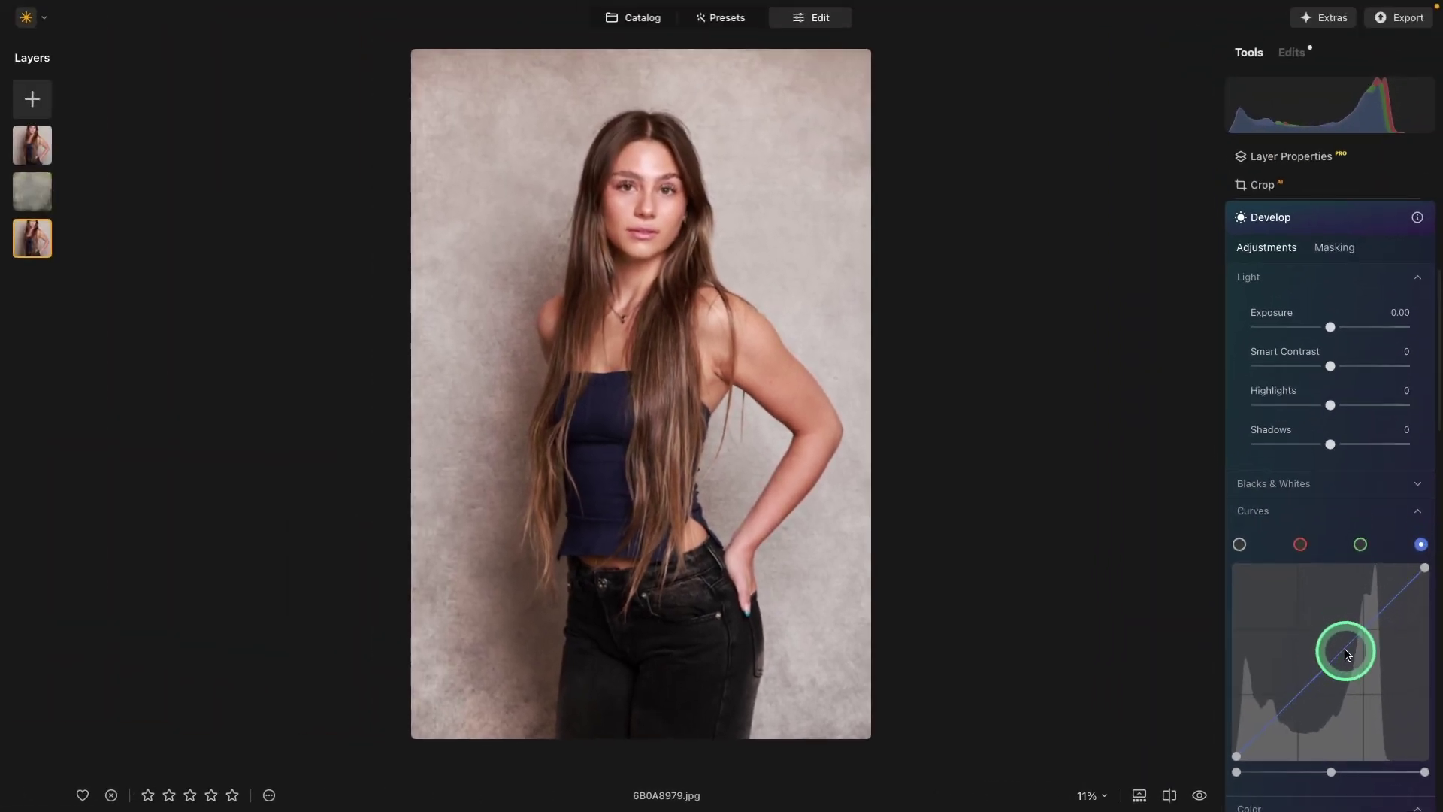
mouse_move(1345, 651)
mouse_down()
mouse_move(1324, 631)
mouse_move(1346, 657)
mouse_move(1365, 609)
mouse_move(1345, 658)
mouse_up()
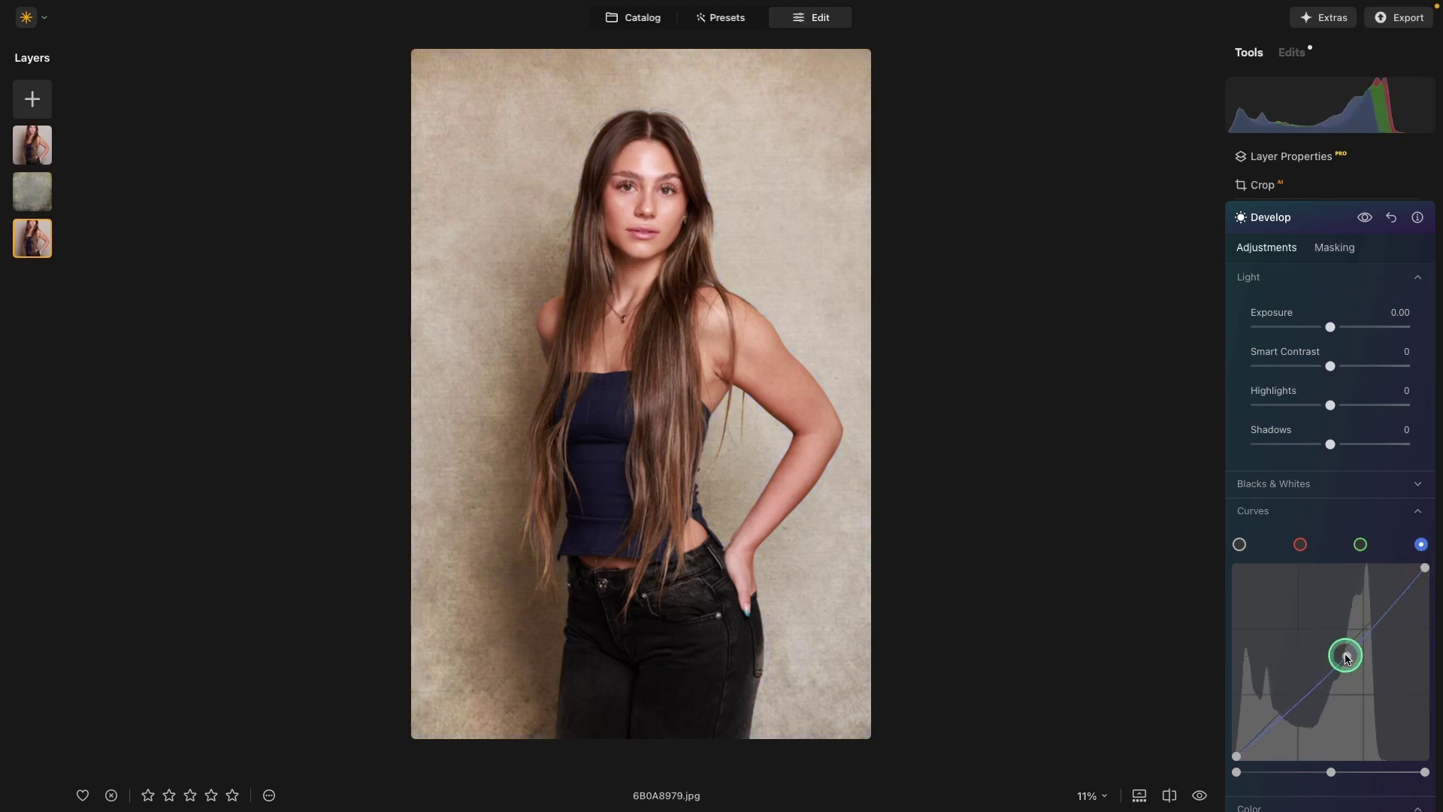
double_click(1346, 658)
- Raise the middle of the original photo layer's green curve slightly to tint the backdrop soft green
click(1361, 545)
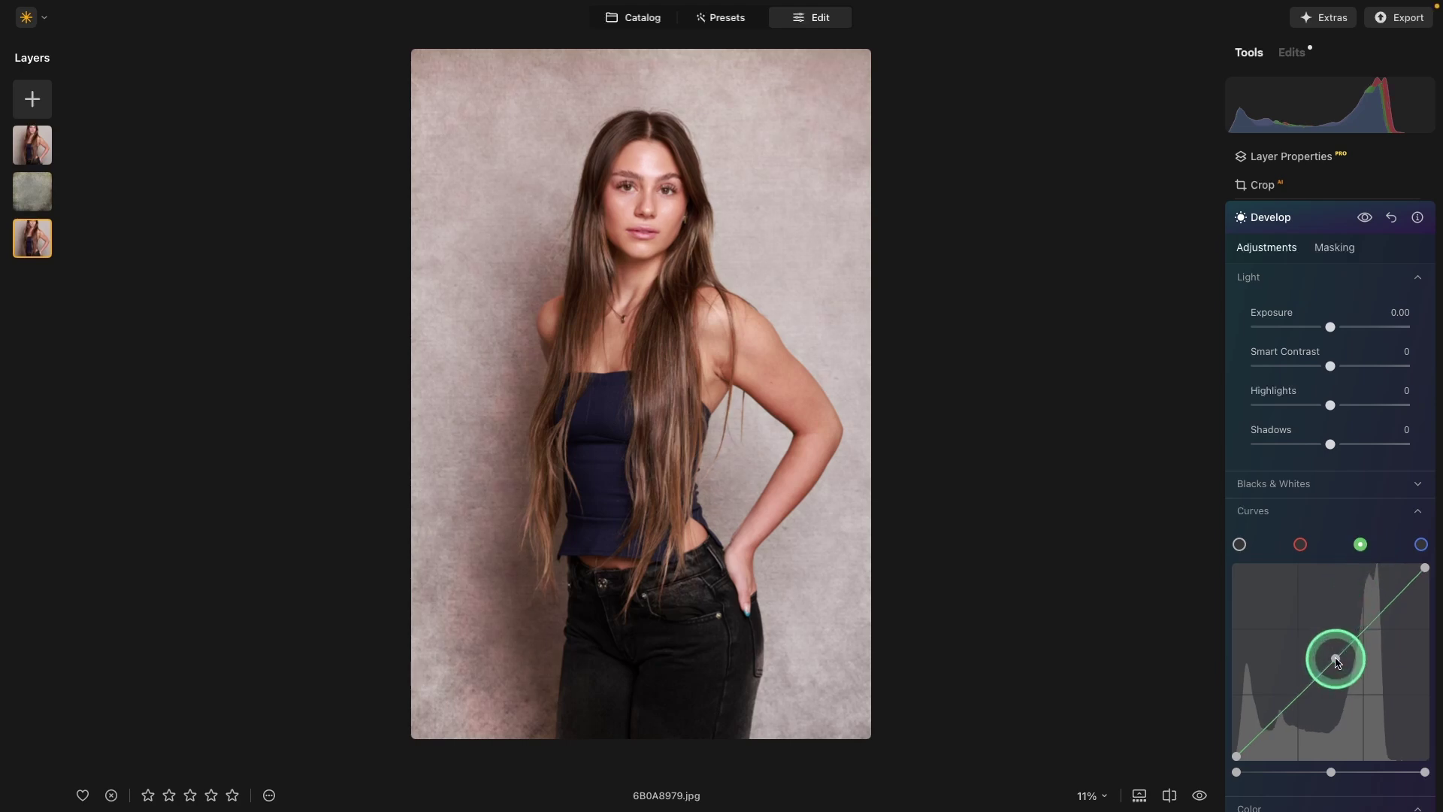
drag(1336, 660, 1328, 654)
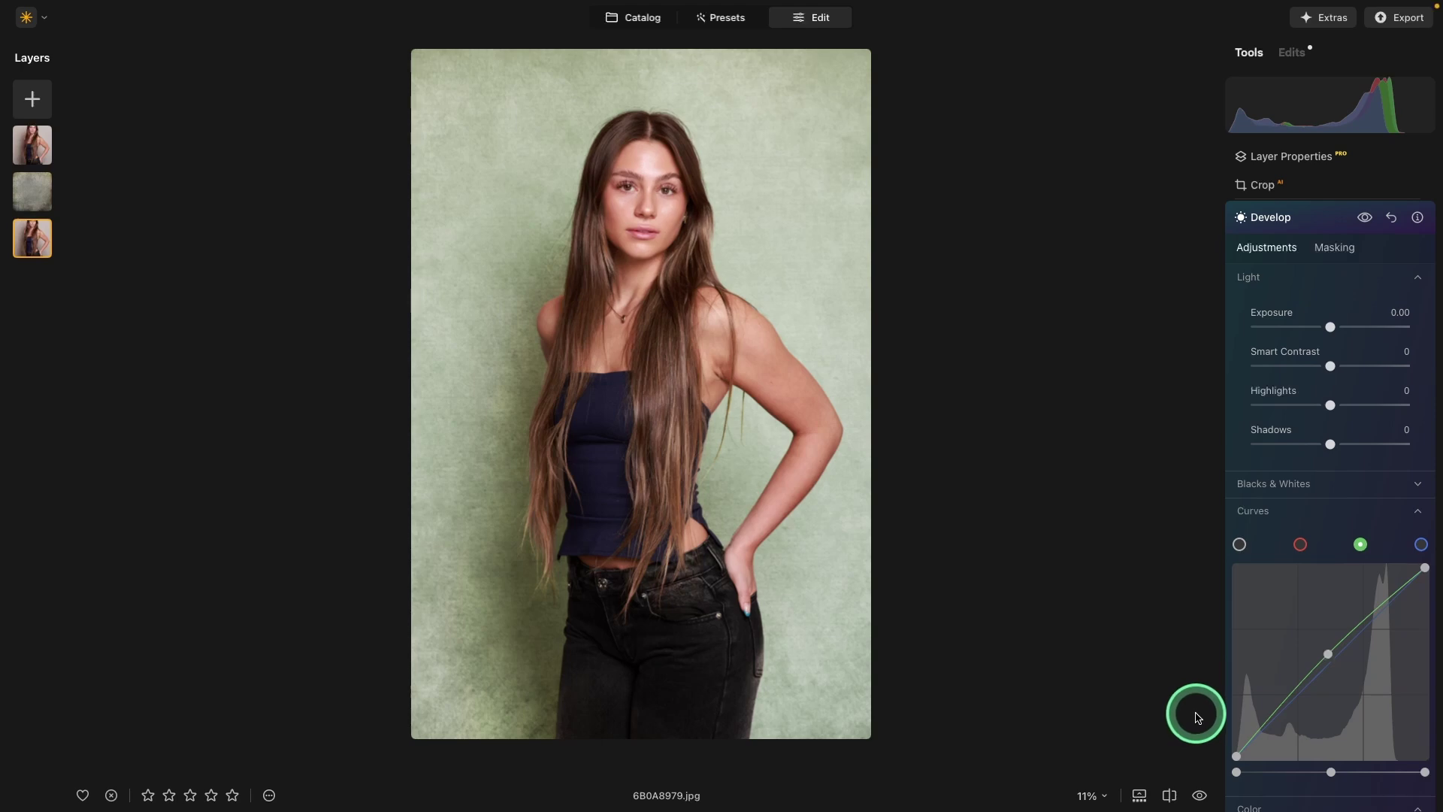
click(309, 309)
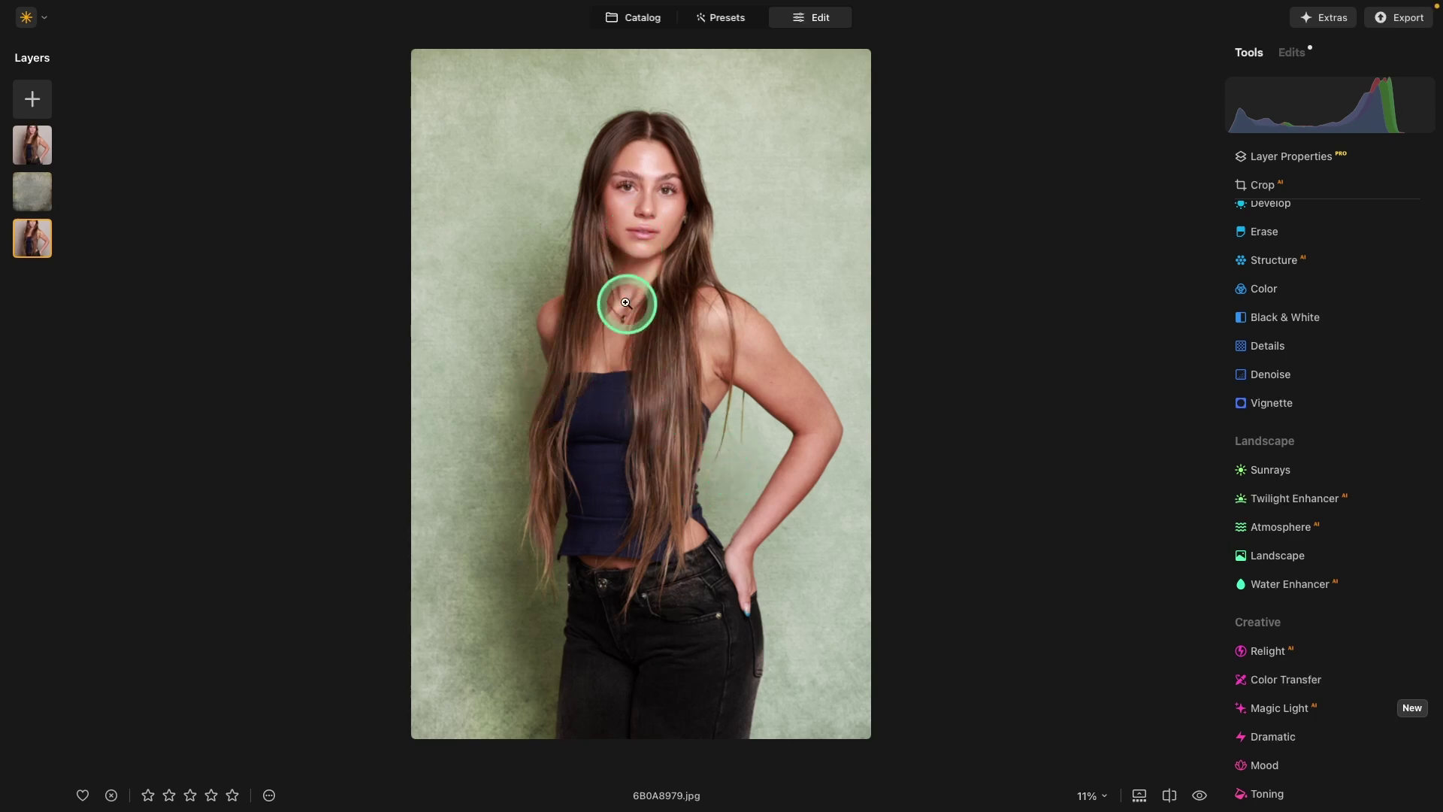
- Select the portrait, texture, and original photo layers together and merge them into one new layer
click(24, 154)
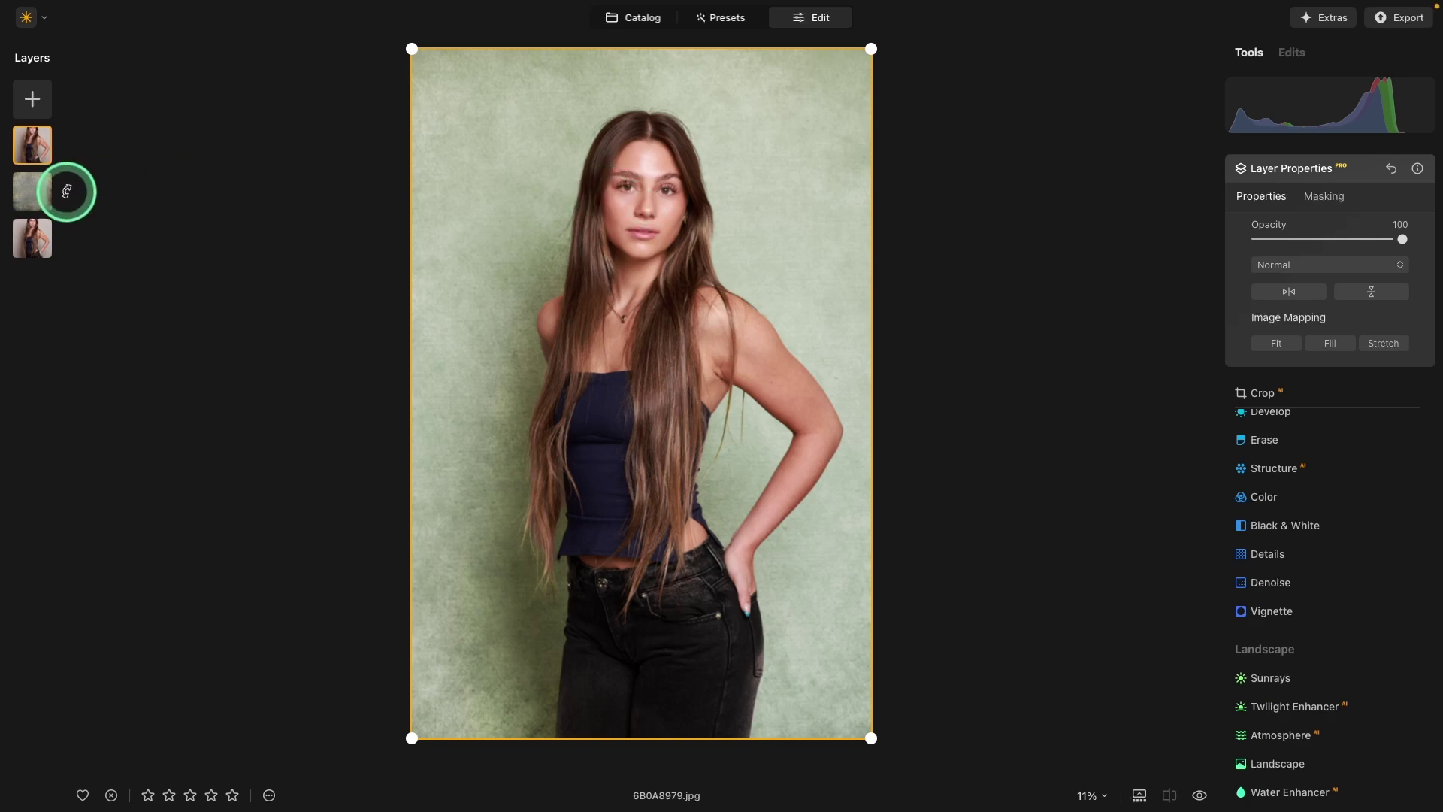
click(33, 191)
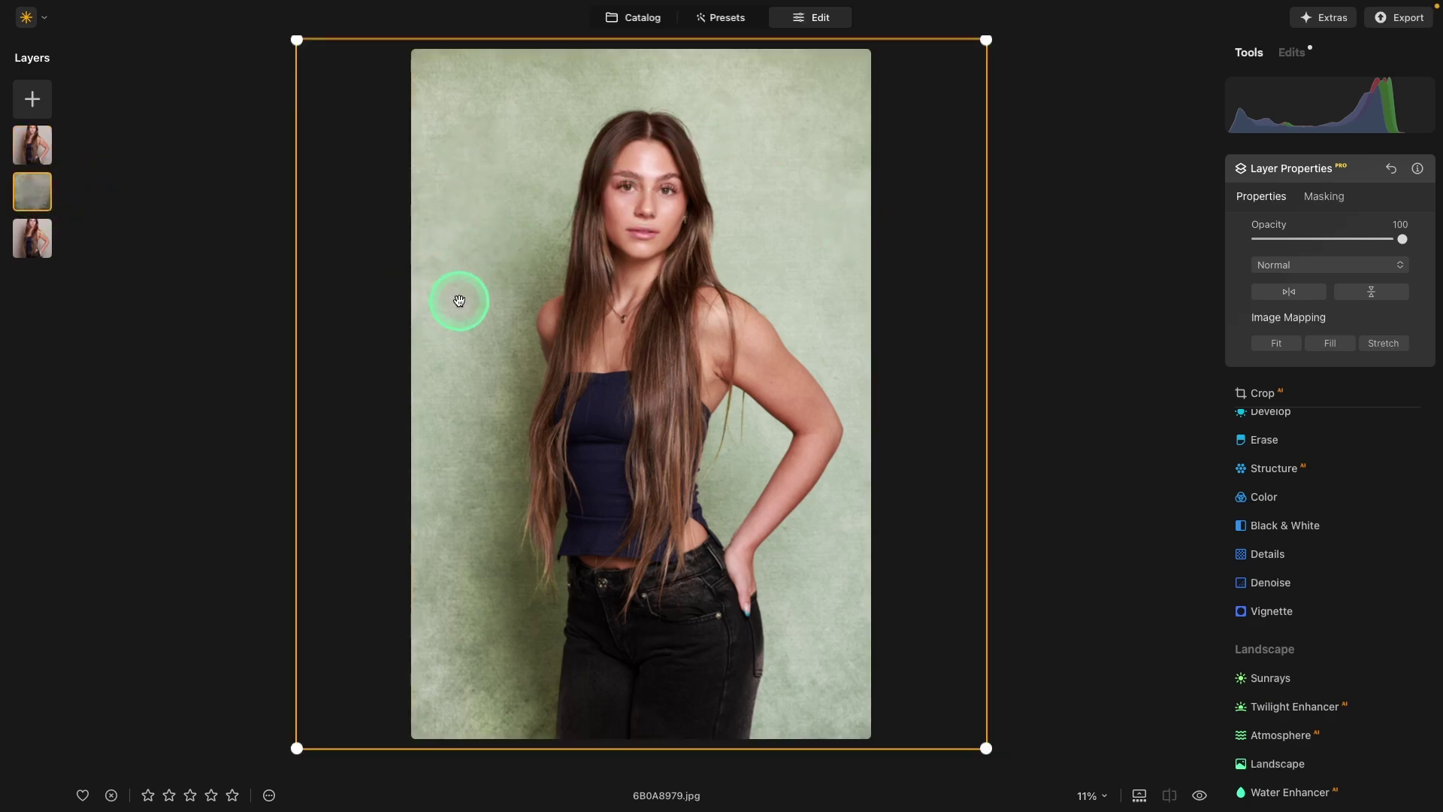
click(32, 238)
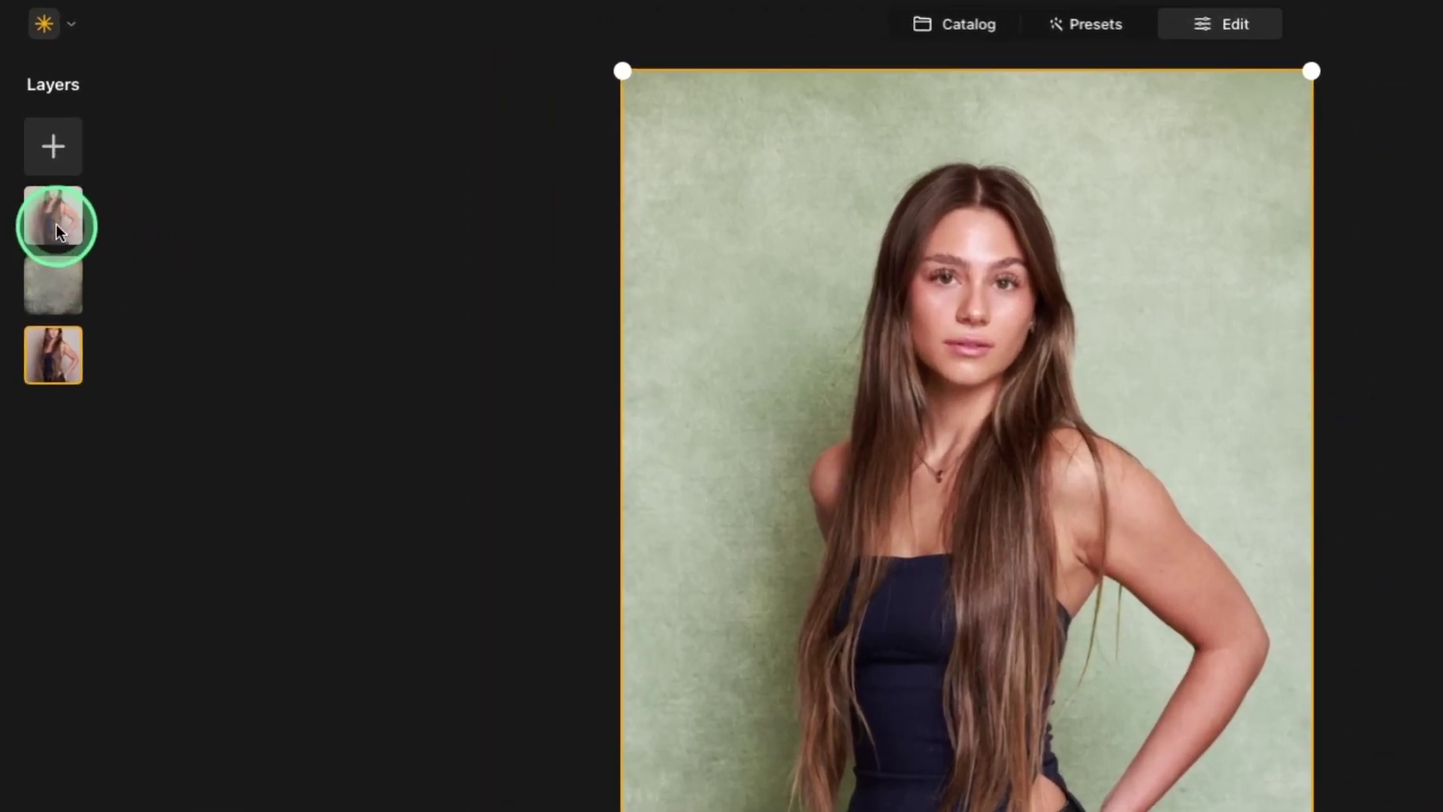
drag(55, 224, 65, 364)
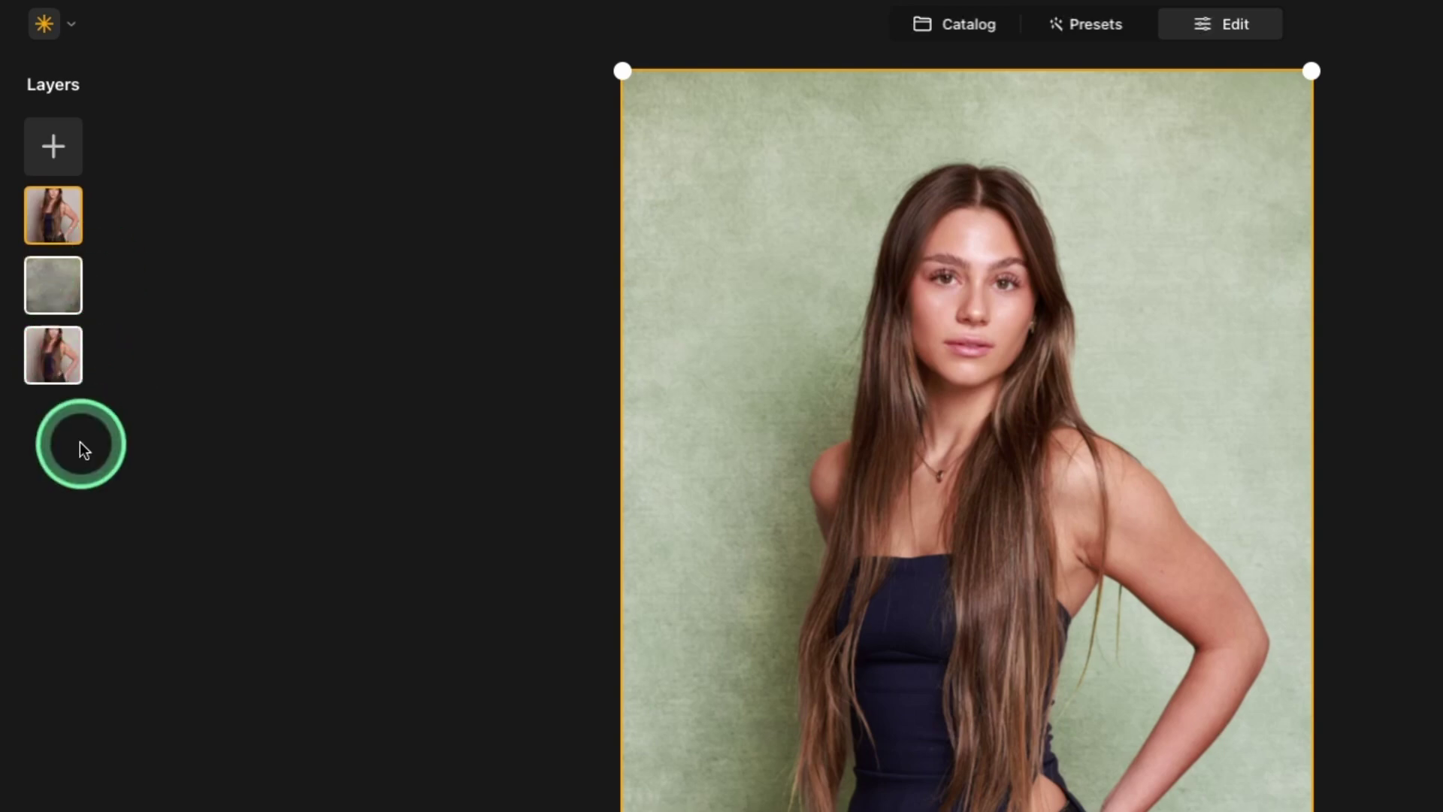
right_click(57, 220)
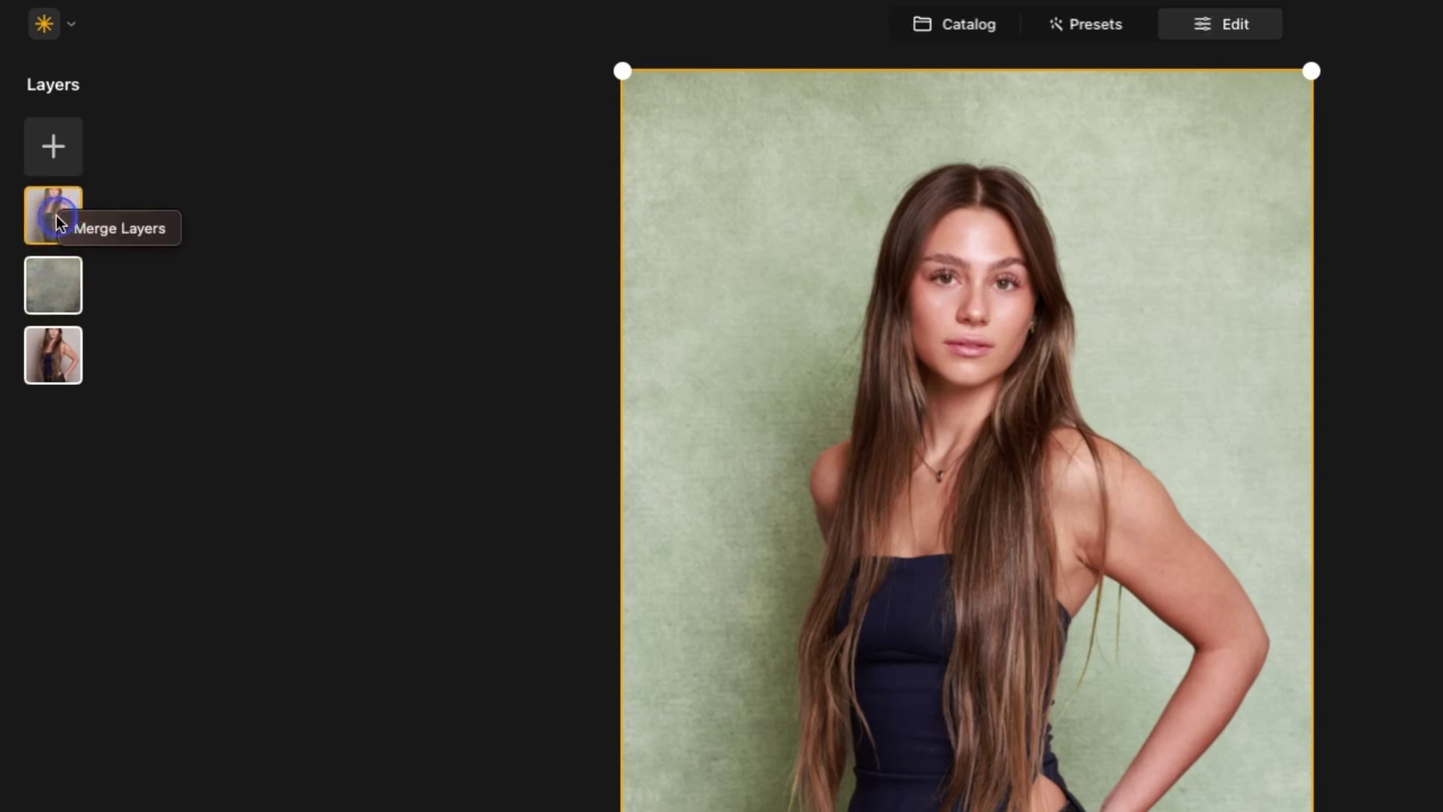
click(93, 231)
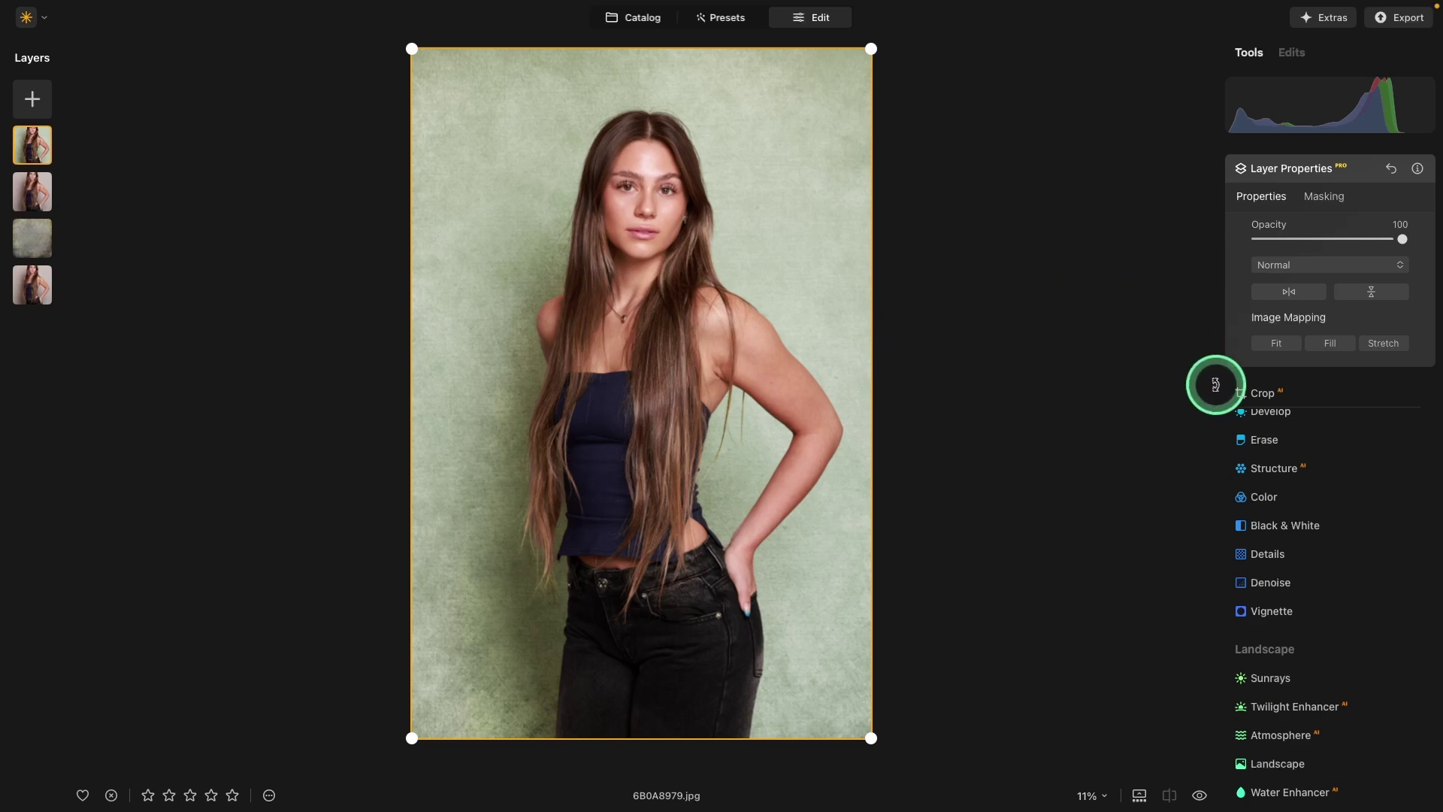
- Preview the Cinematic Toning LUTs in Mood on the merged layer and apply Los Angeles at amount 30
scroll(1241, 421, down, 5)
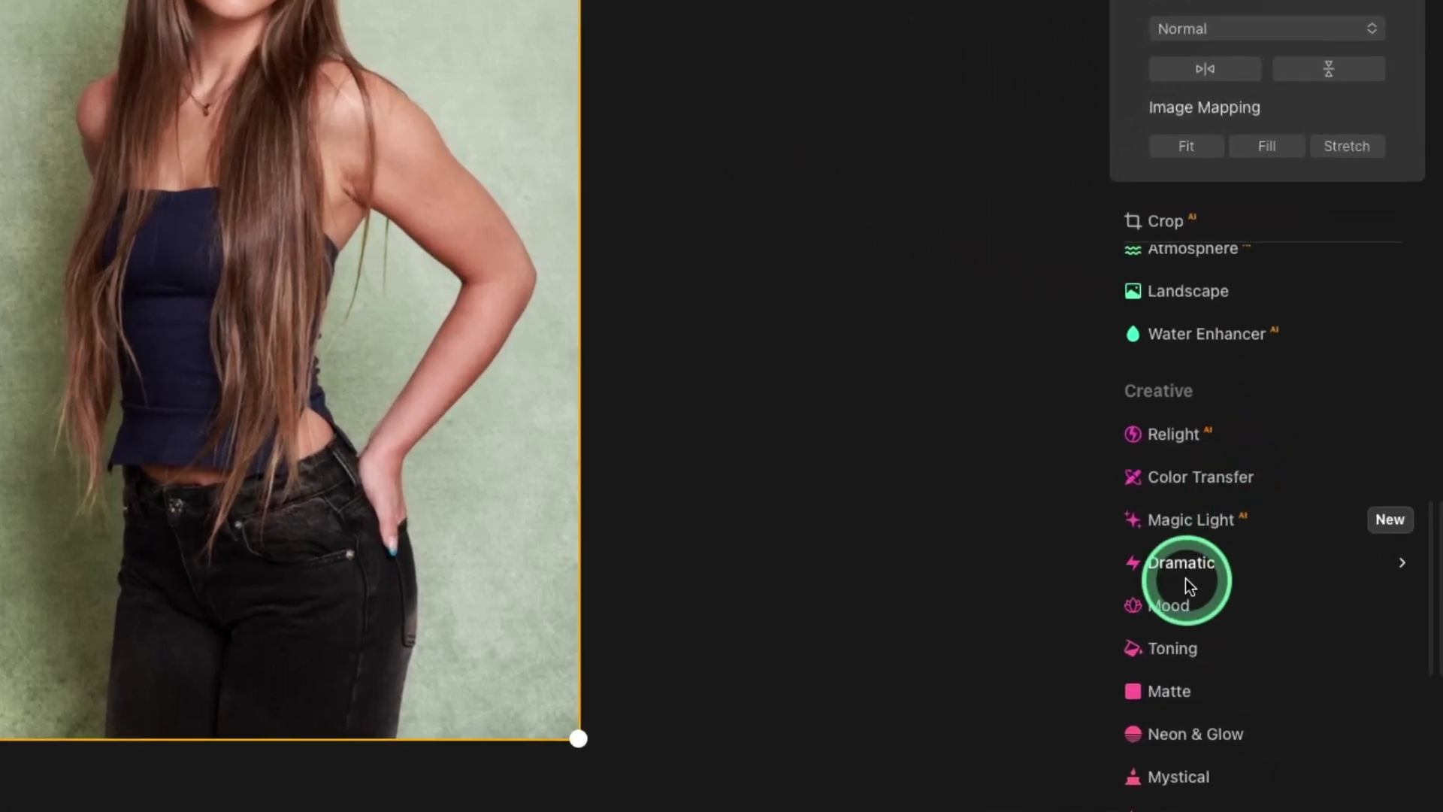
click(1171, 605)
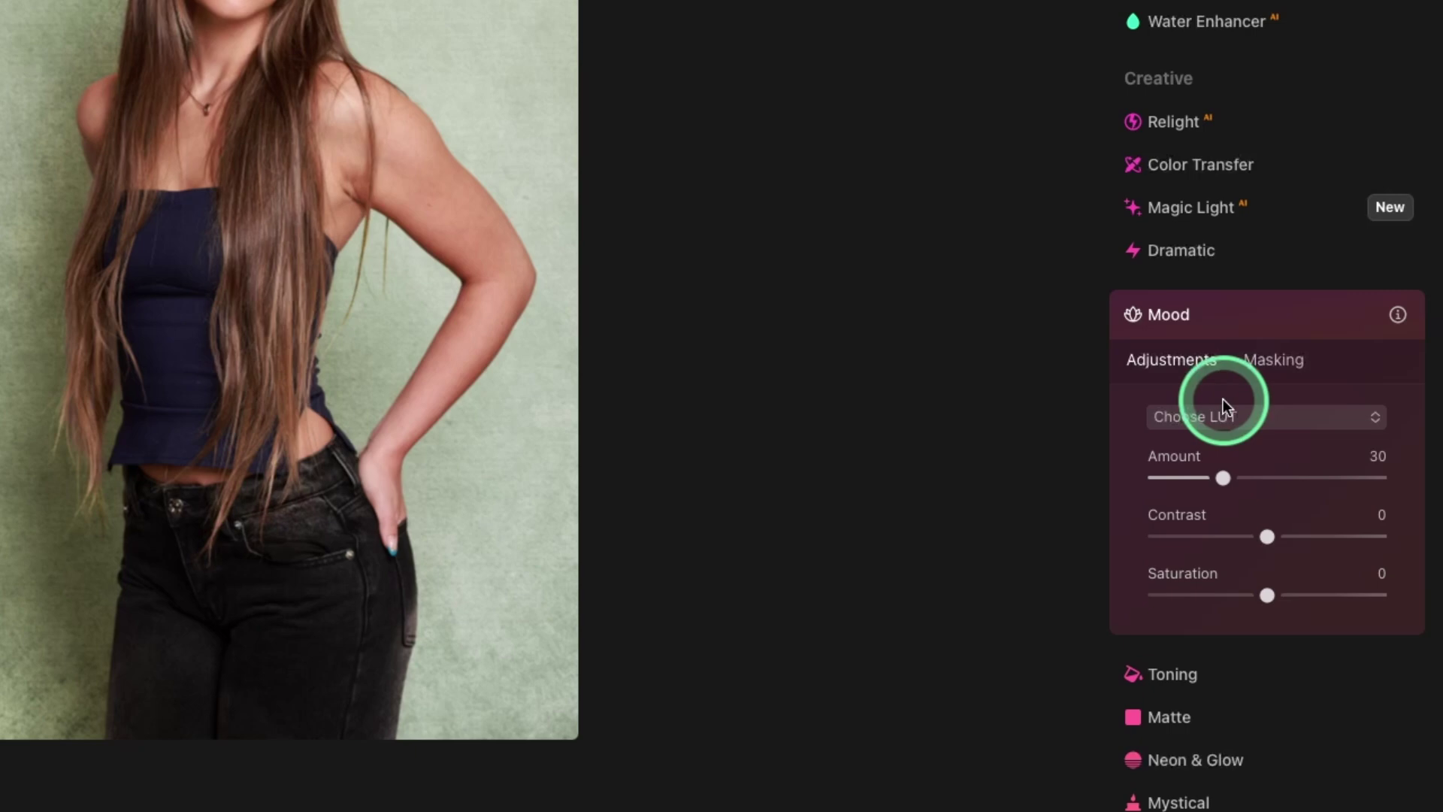
click(1222, 420)
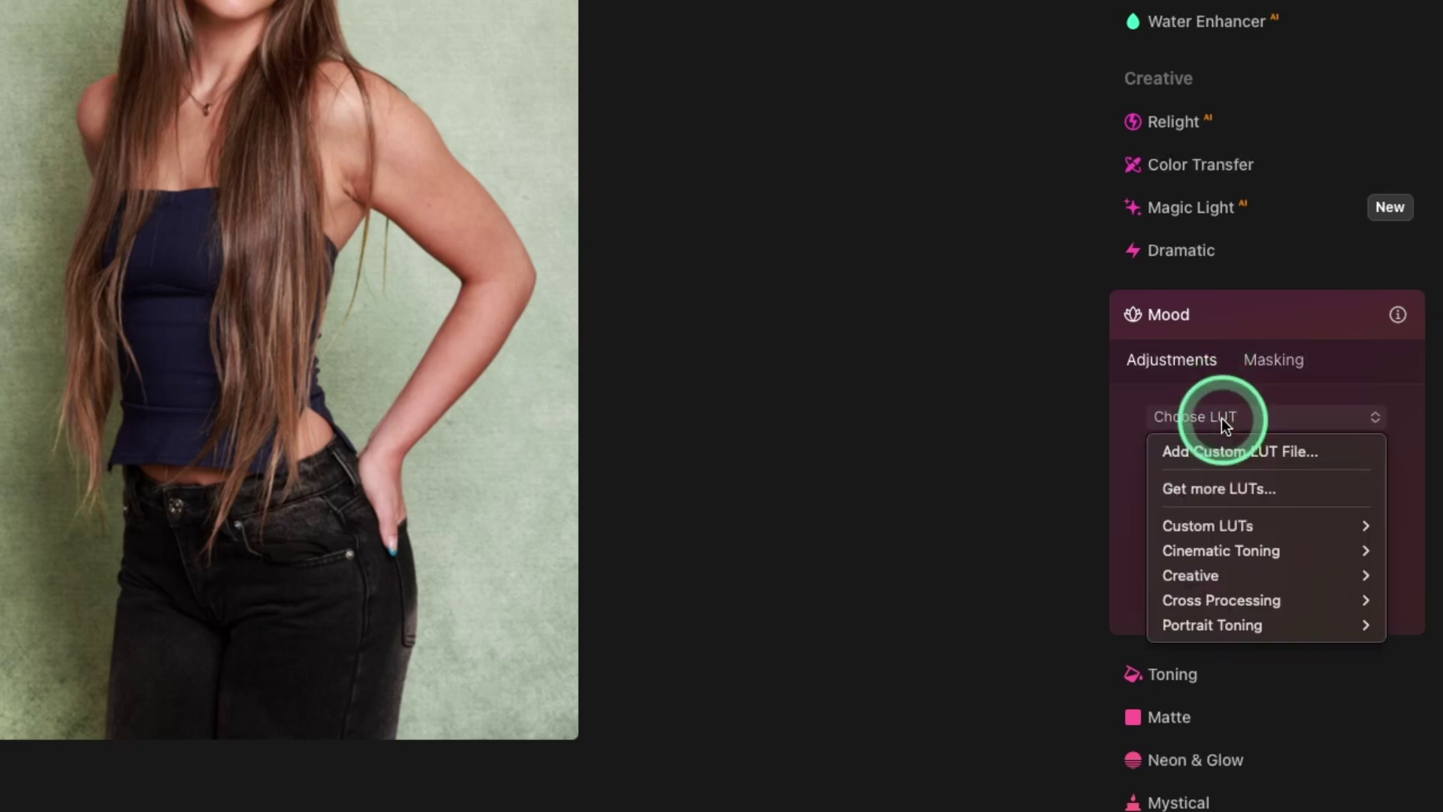
mouse_move(1230, 554)
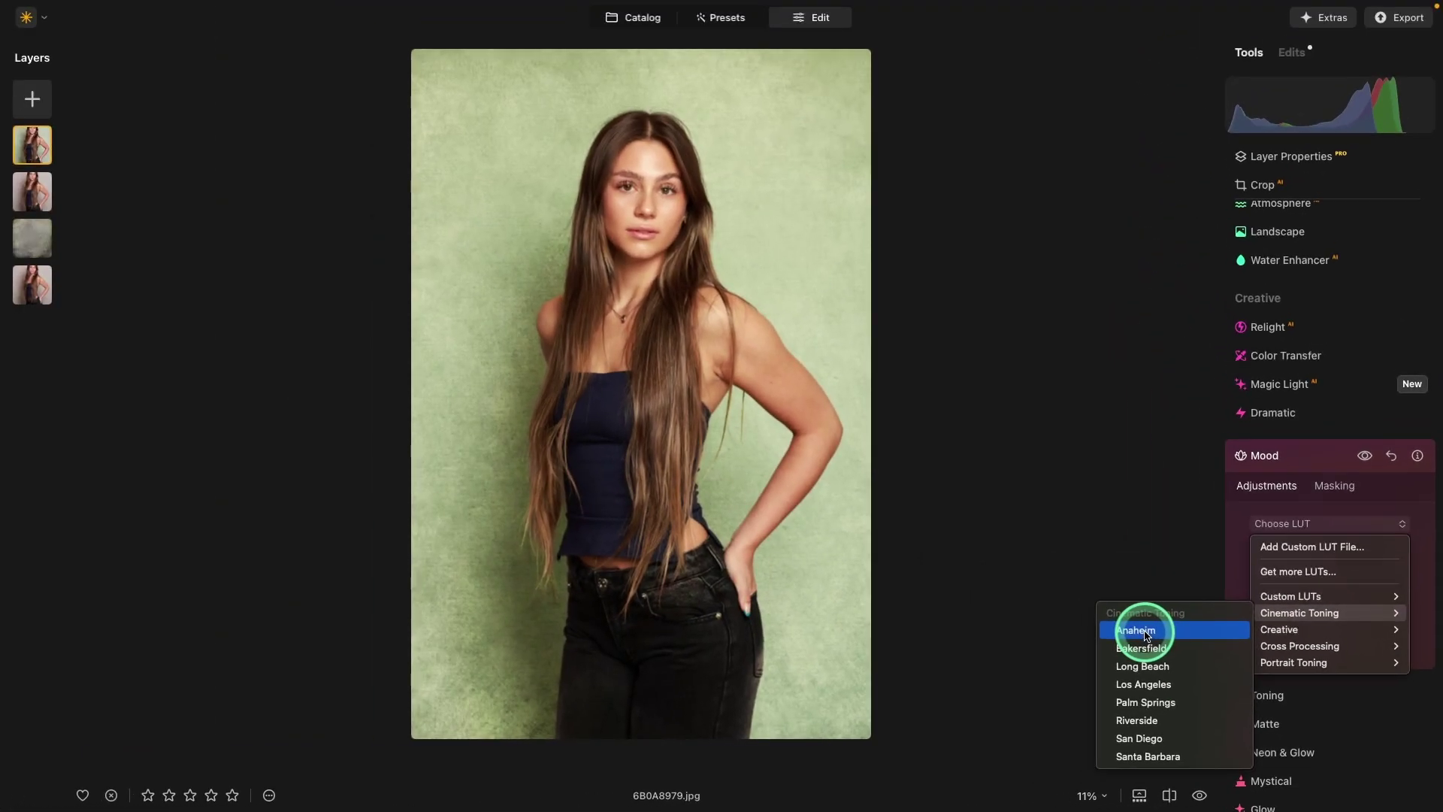
key(Down)
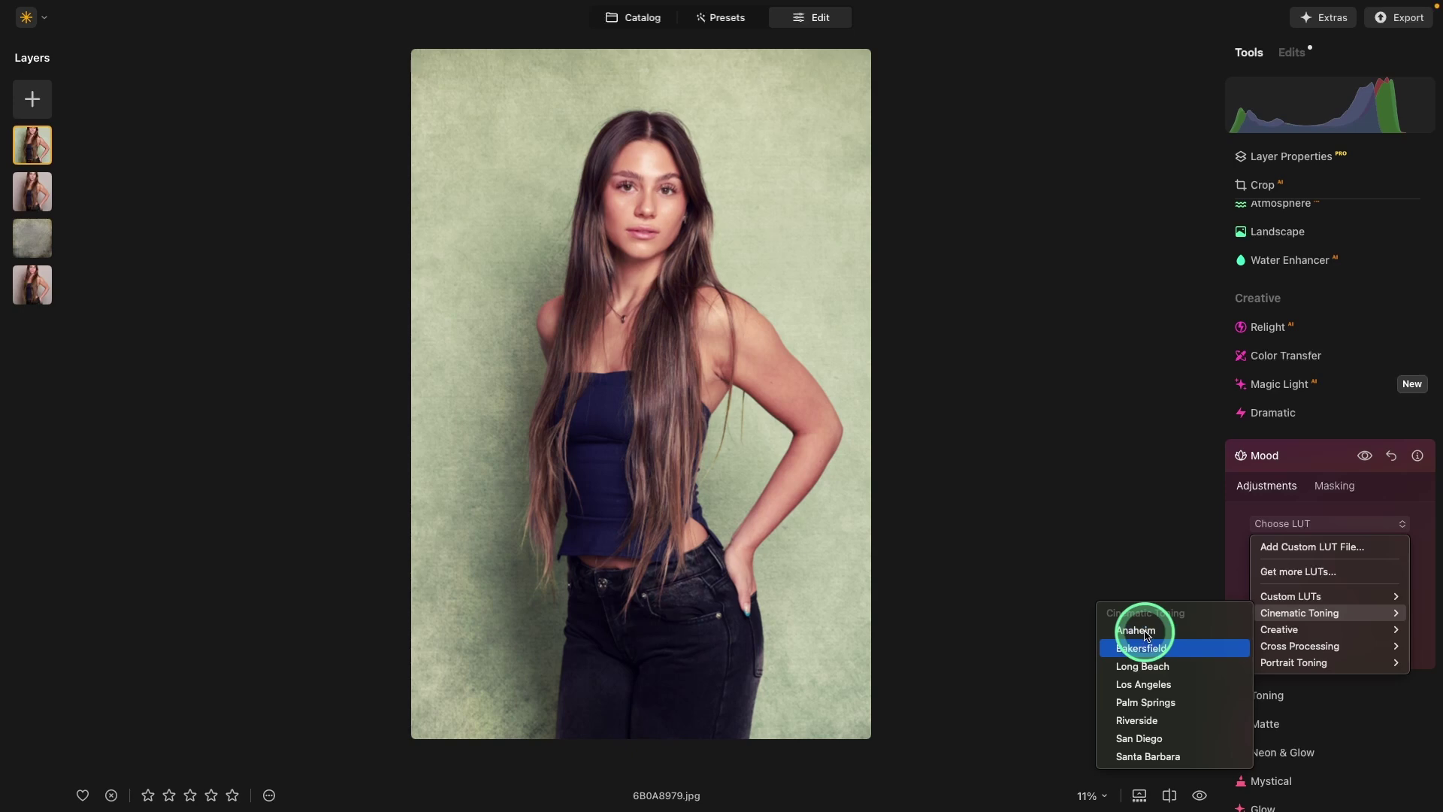
key(Down)
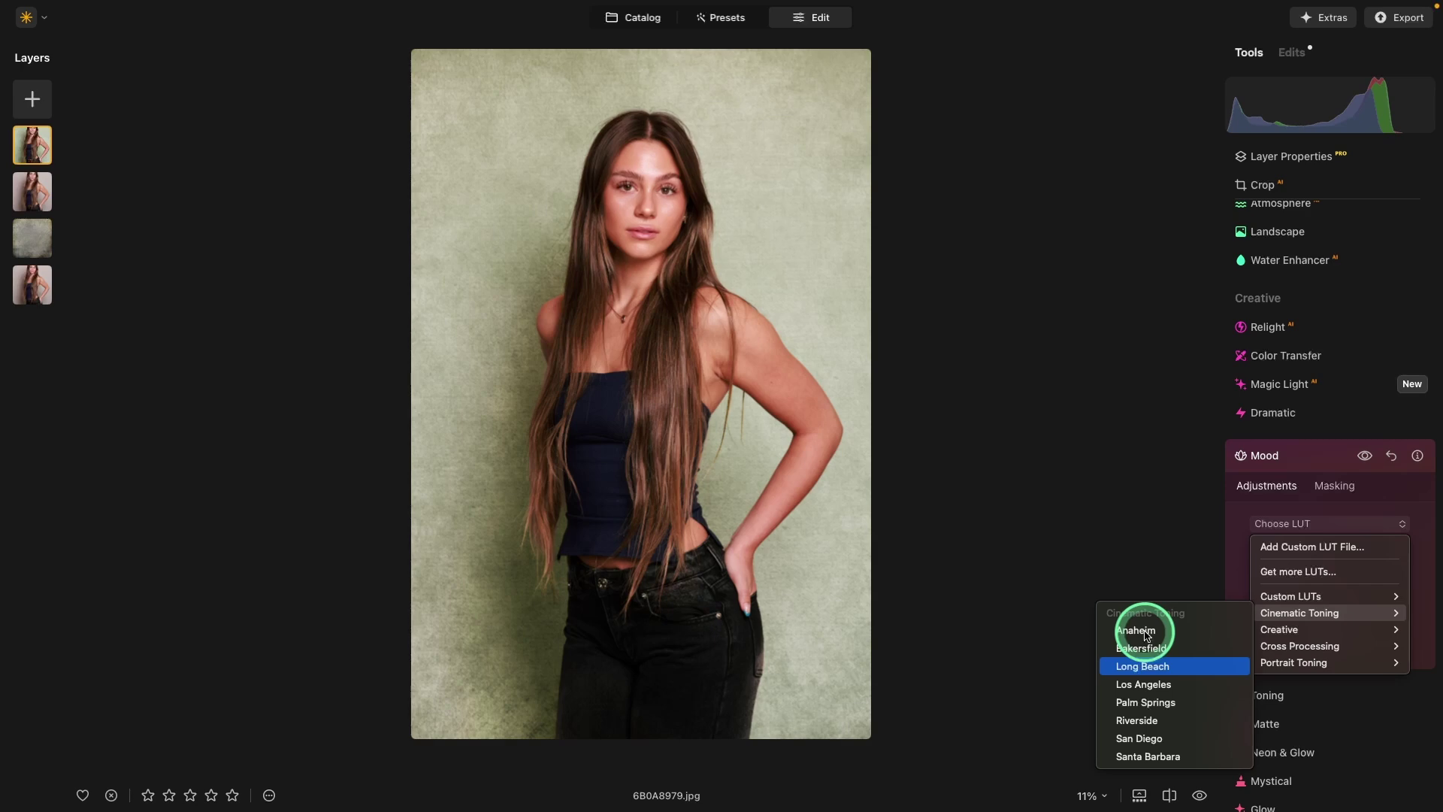
key(Down)
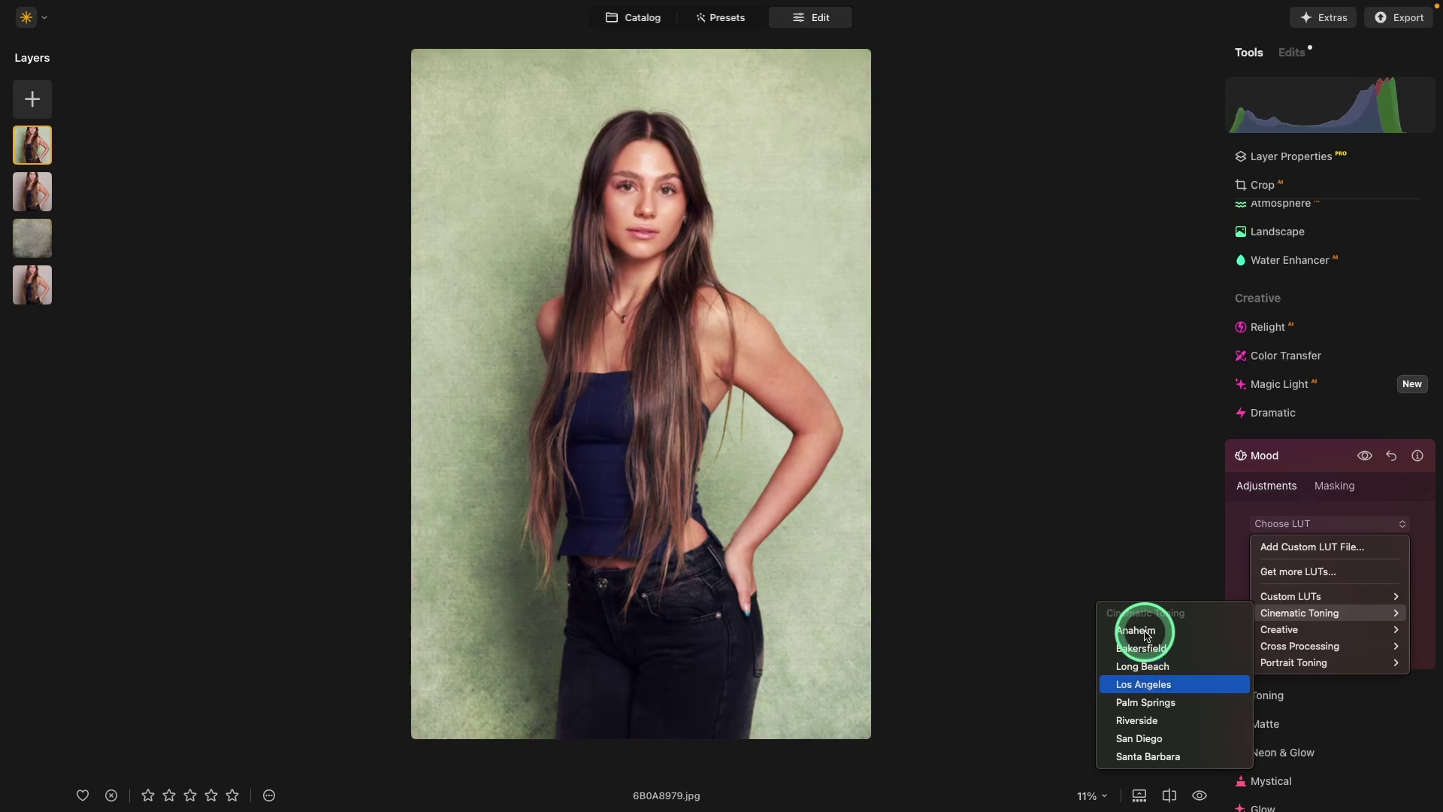
key(Down)
key(Down)
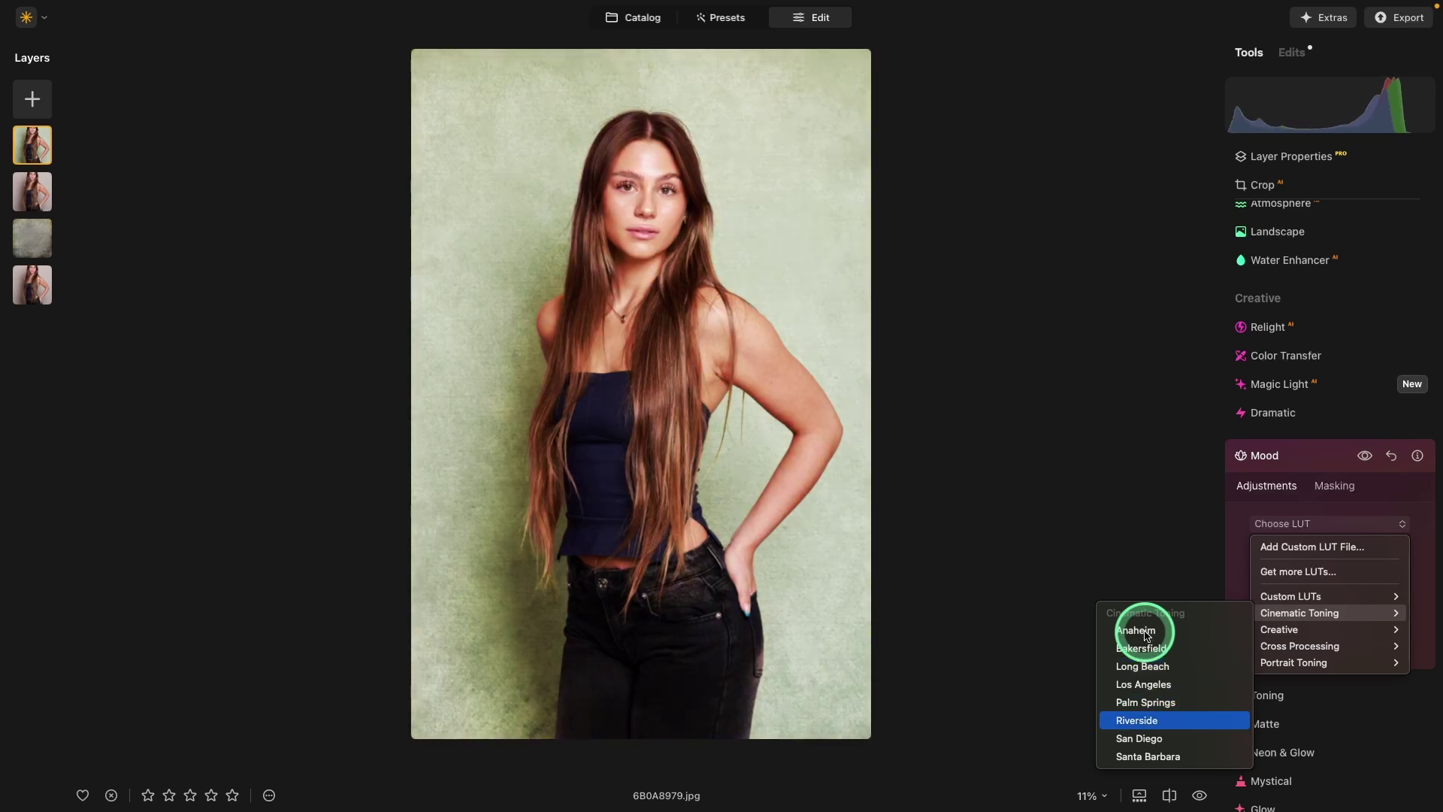
key(Down)
key(Down)
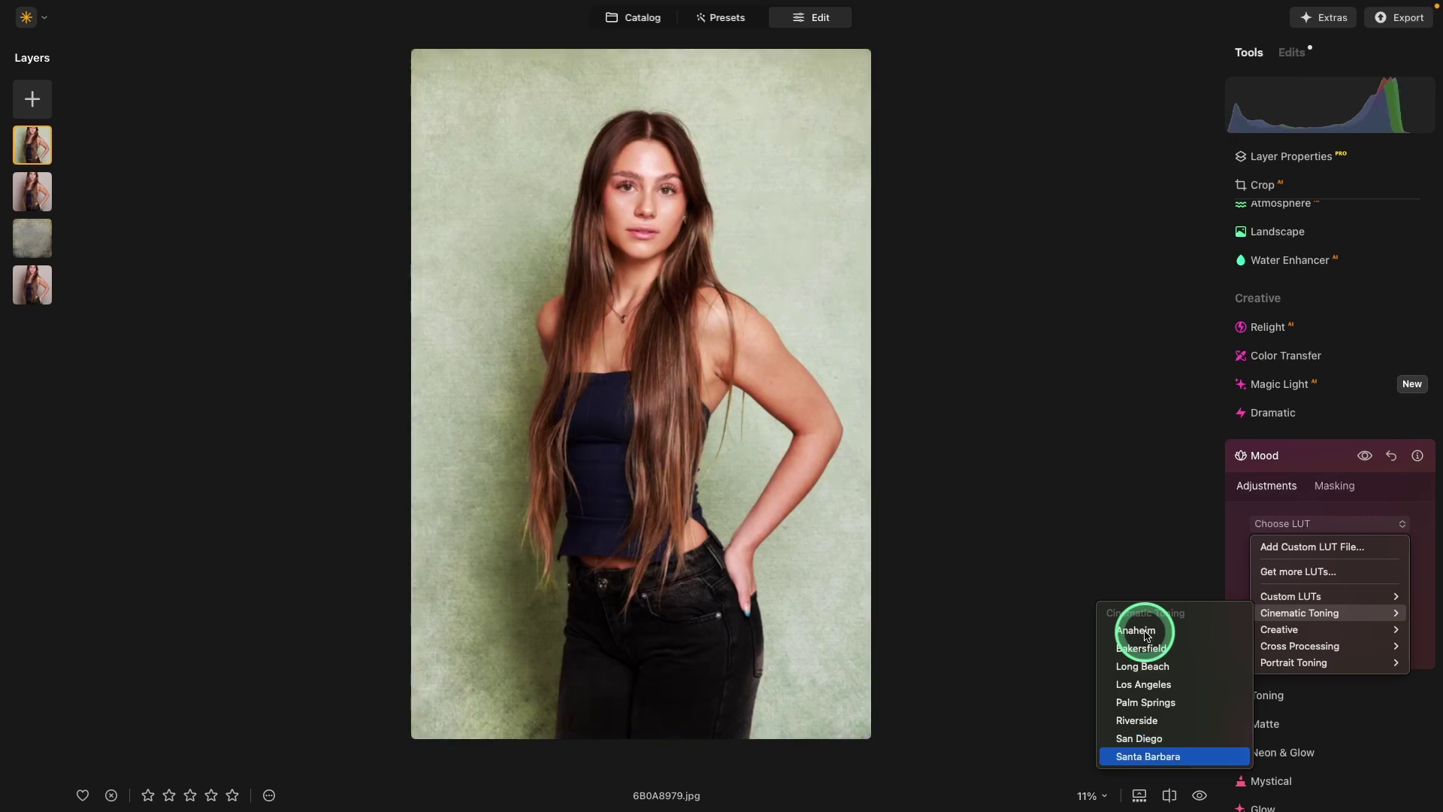
key(Up)
key(Up)
key(Up)
key(Up)
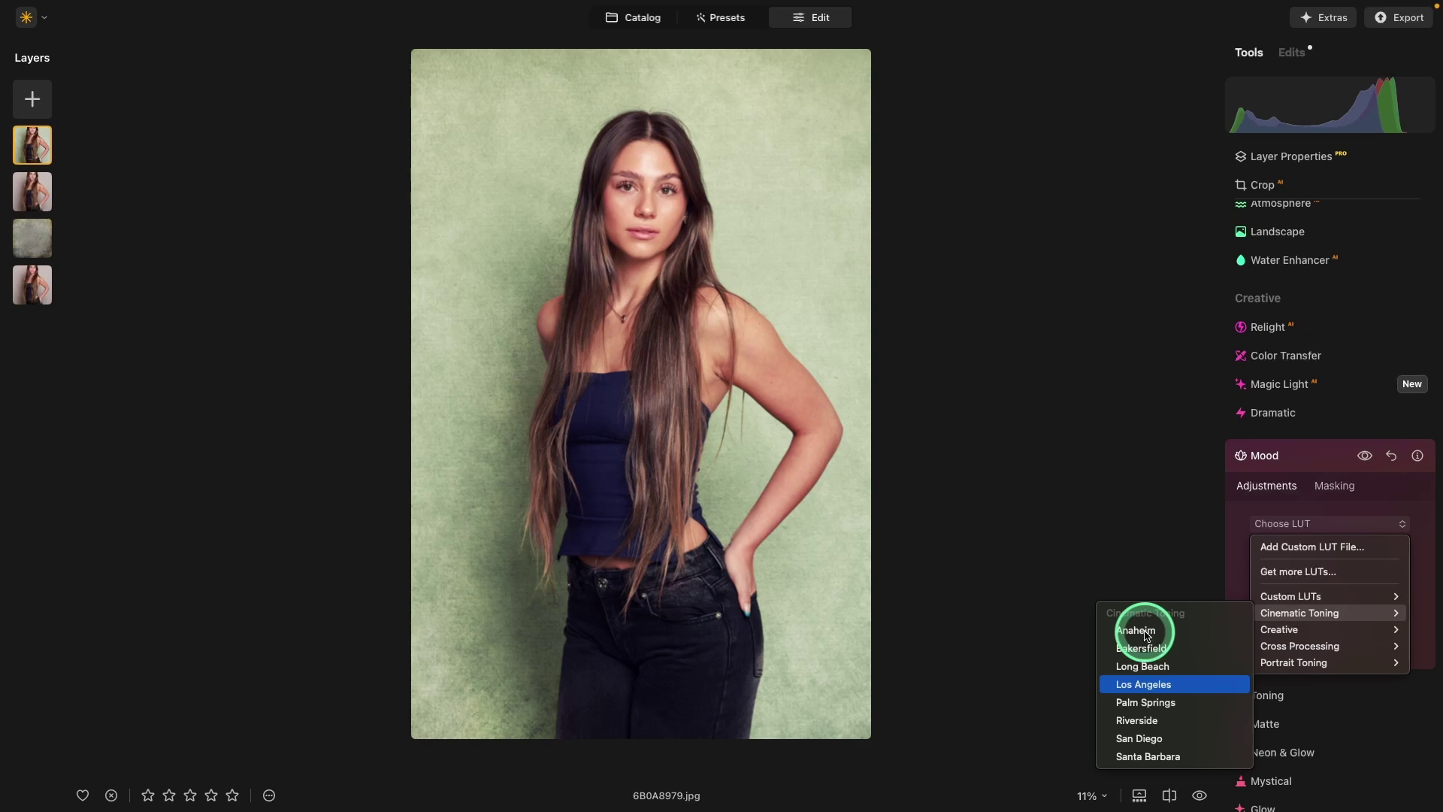
key(Return)
drag(1397, 564, 1361, 568)
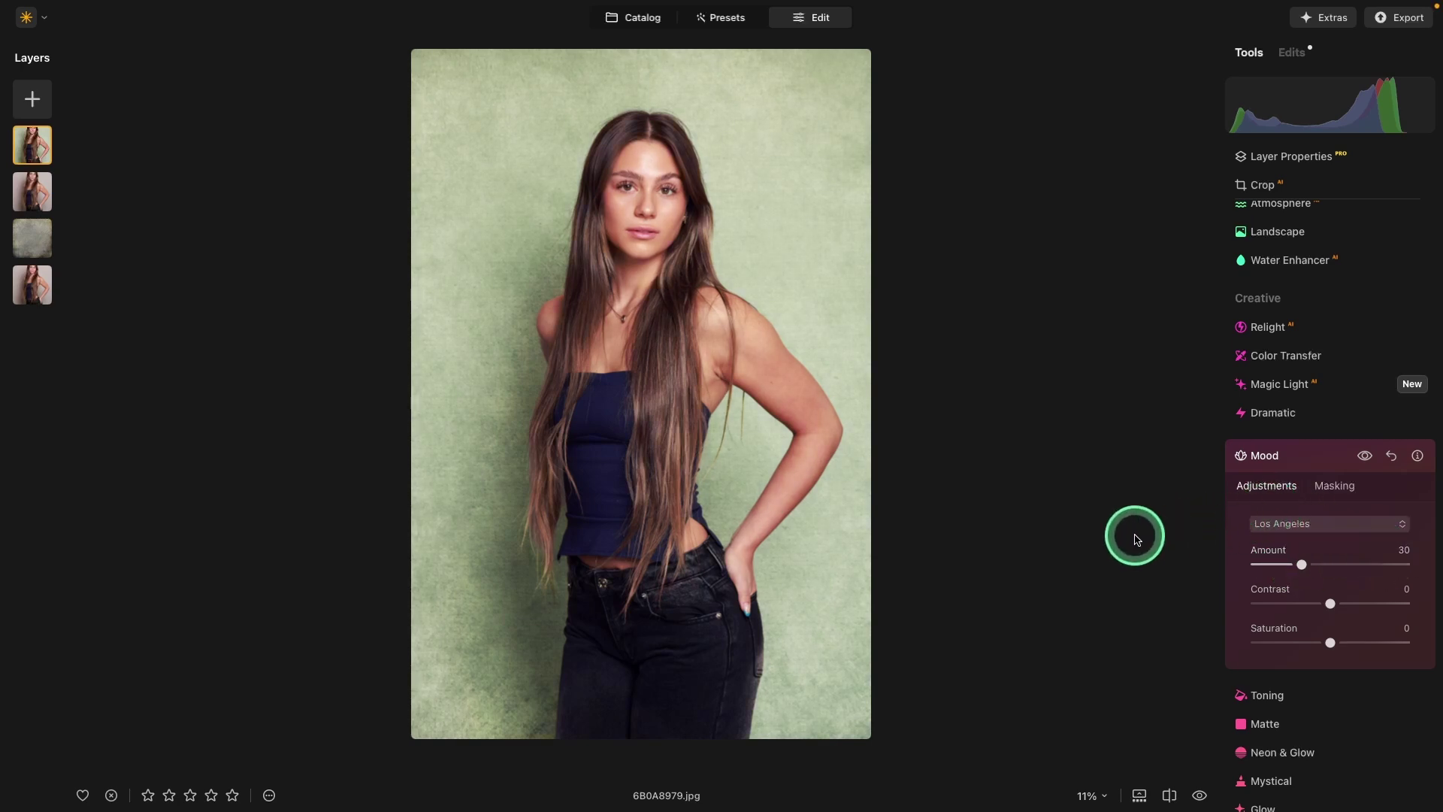
click(1306, 457)
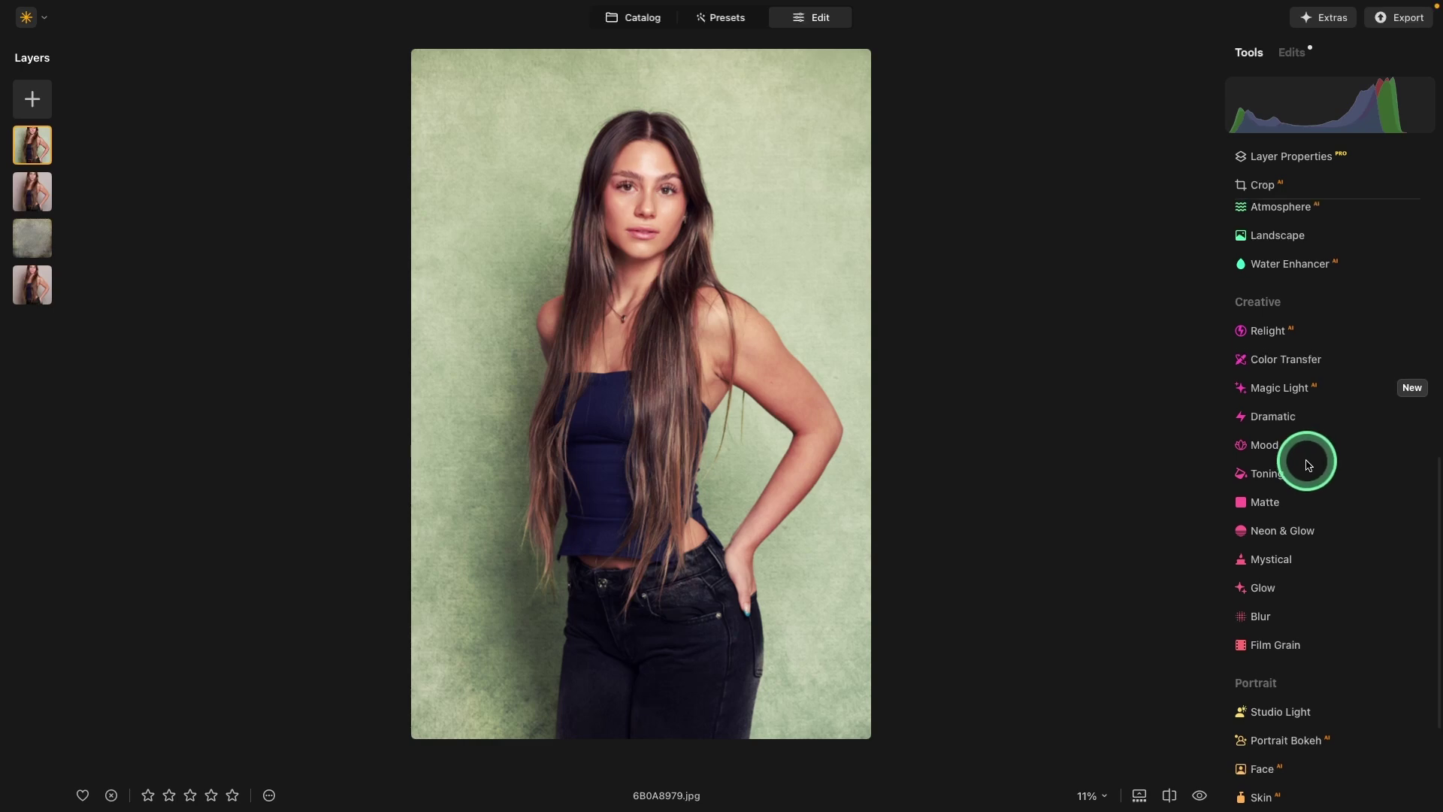
- Darken the merged layer's edges with a Vignette amount of -74
scroll(1308, 462, up, 4)
scroll(1312, 466, up, 3)
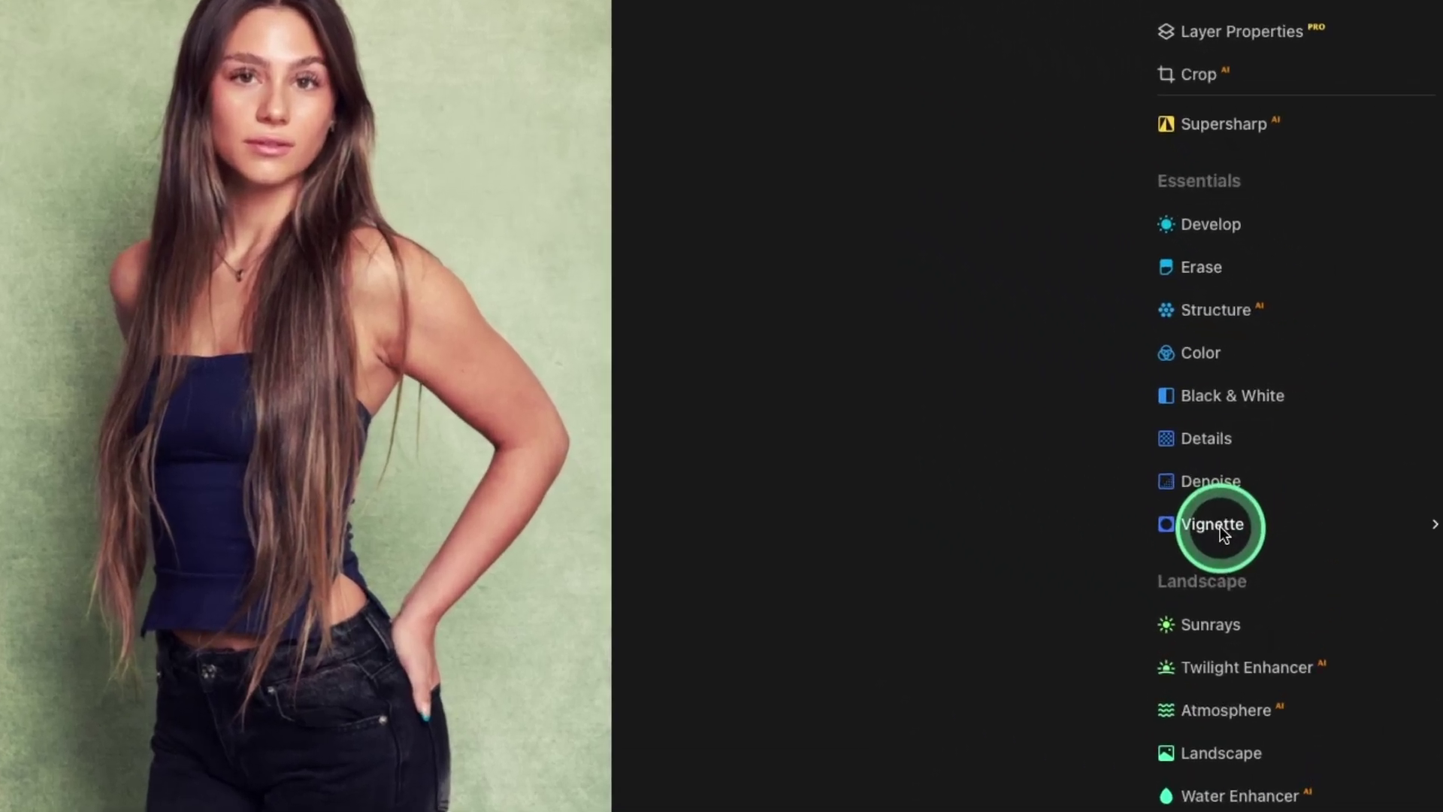
click(1220, 525)
drag(1300, 666, 1210, 666)
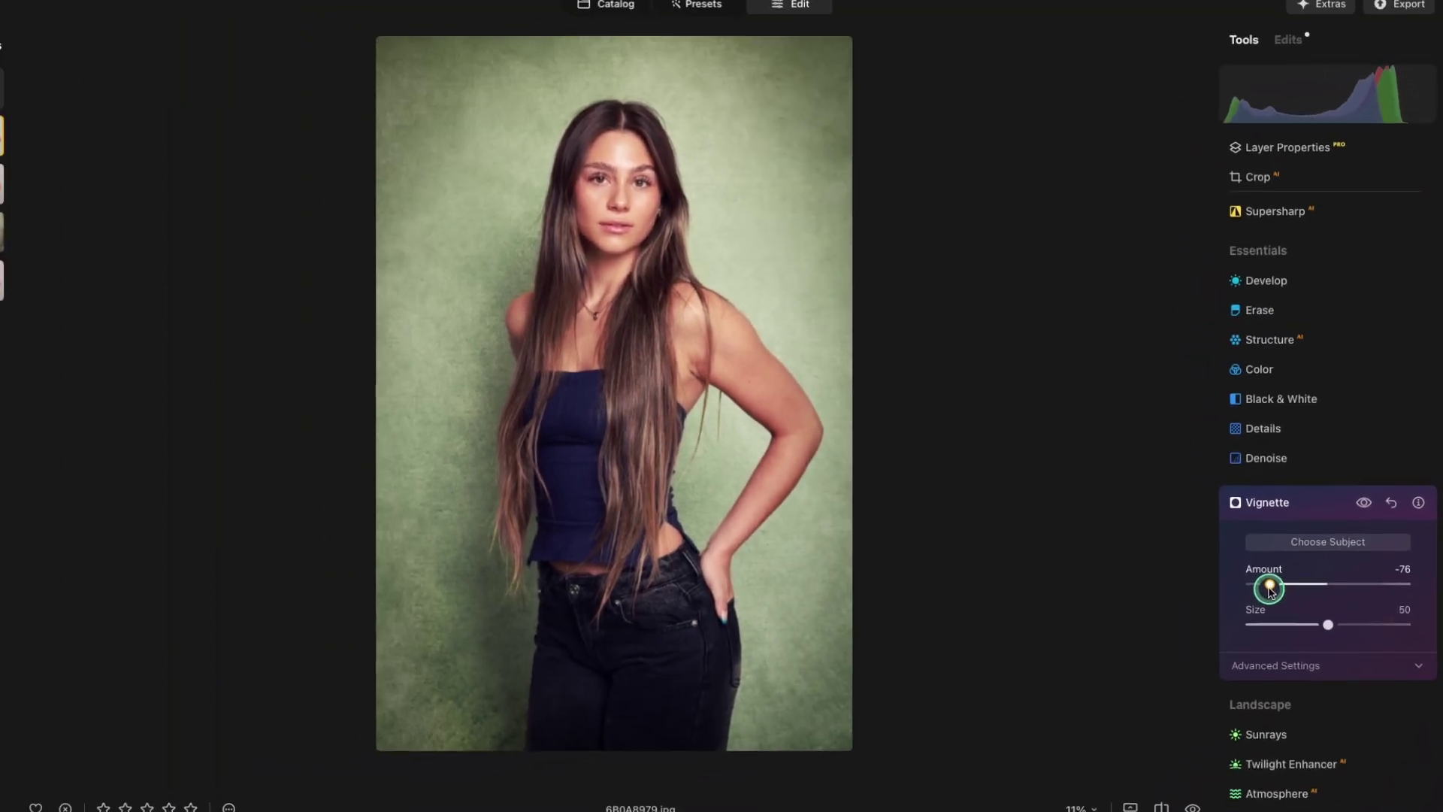
drag(1270, 591, 1276, 579)
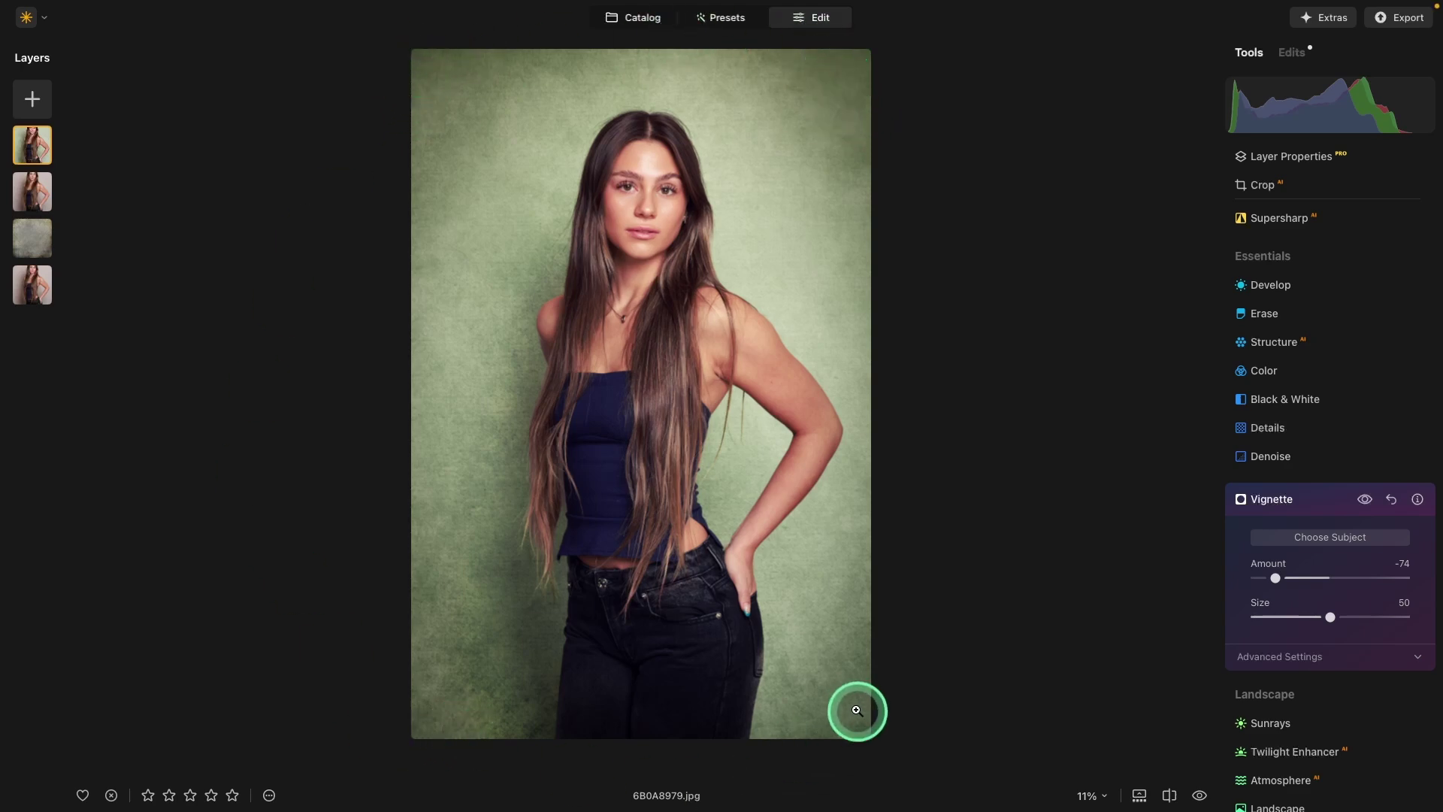
- Switch the vignette's advanced mode to Pre-crop
click(1311, 658)
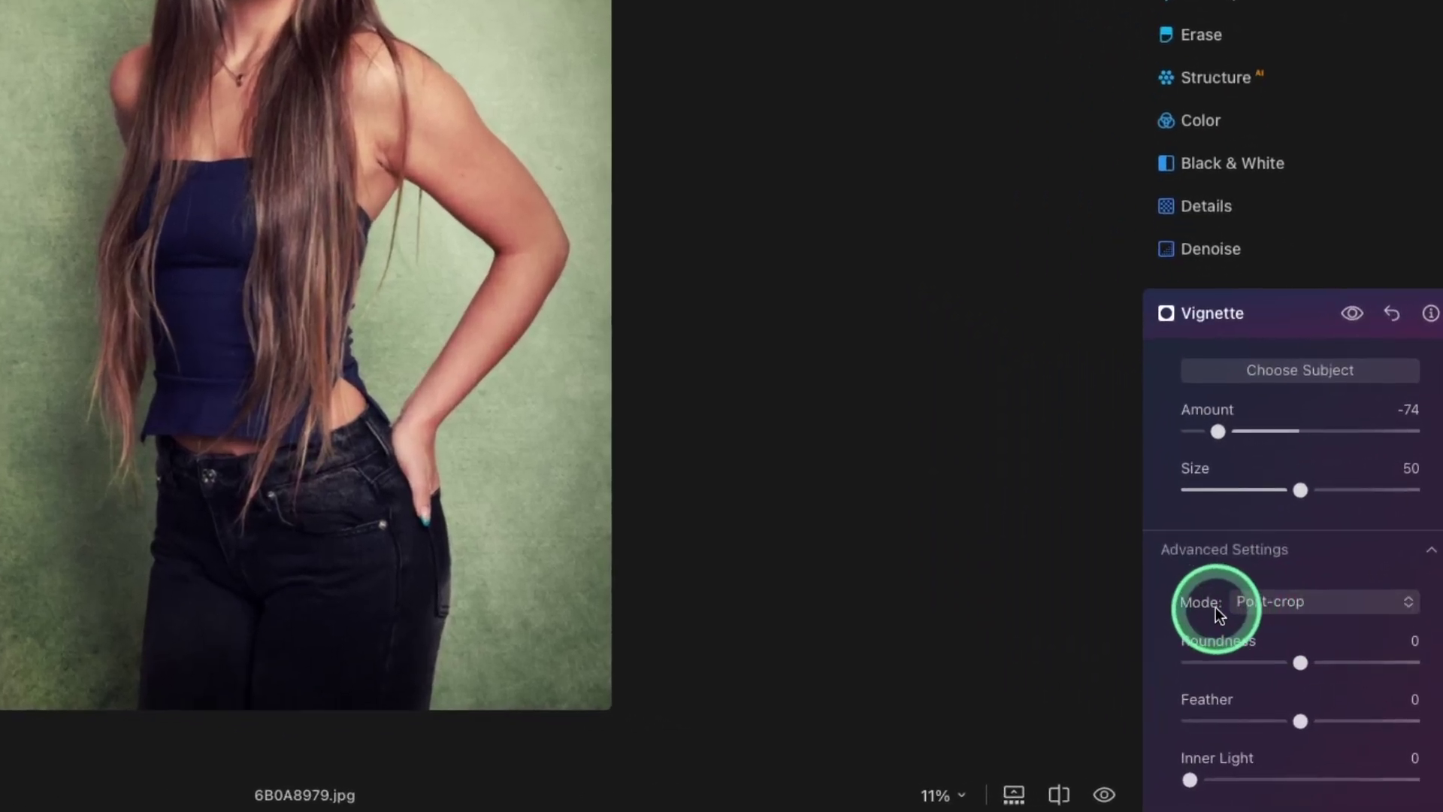
click(1296, 609)
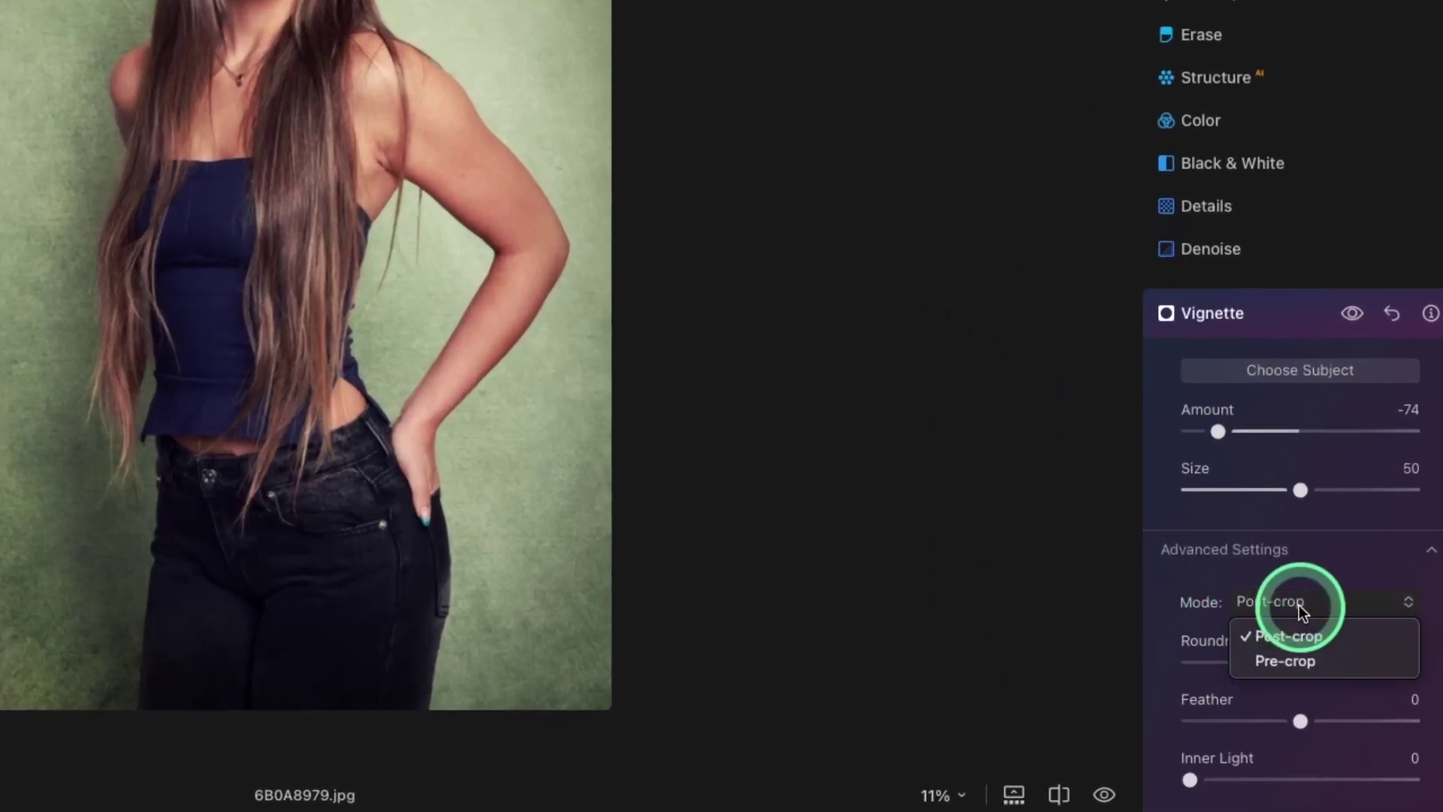
click(1300, 665)
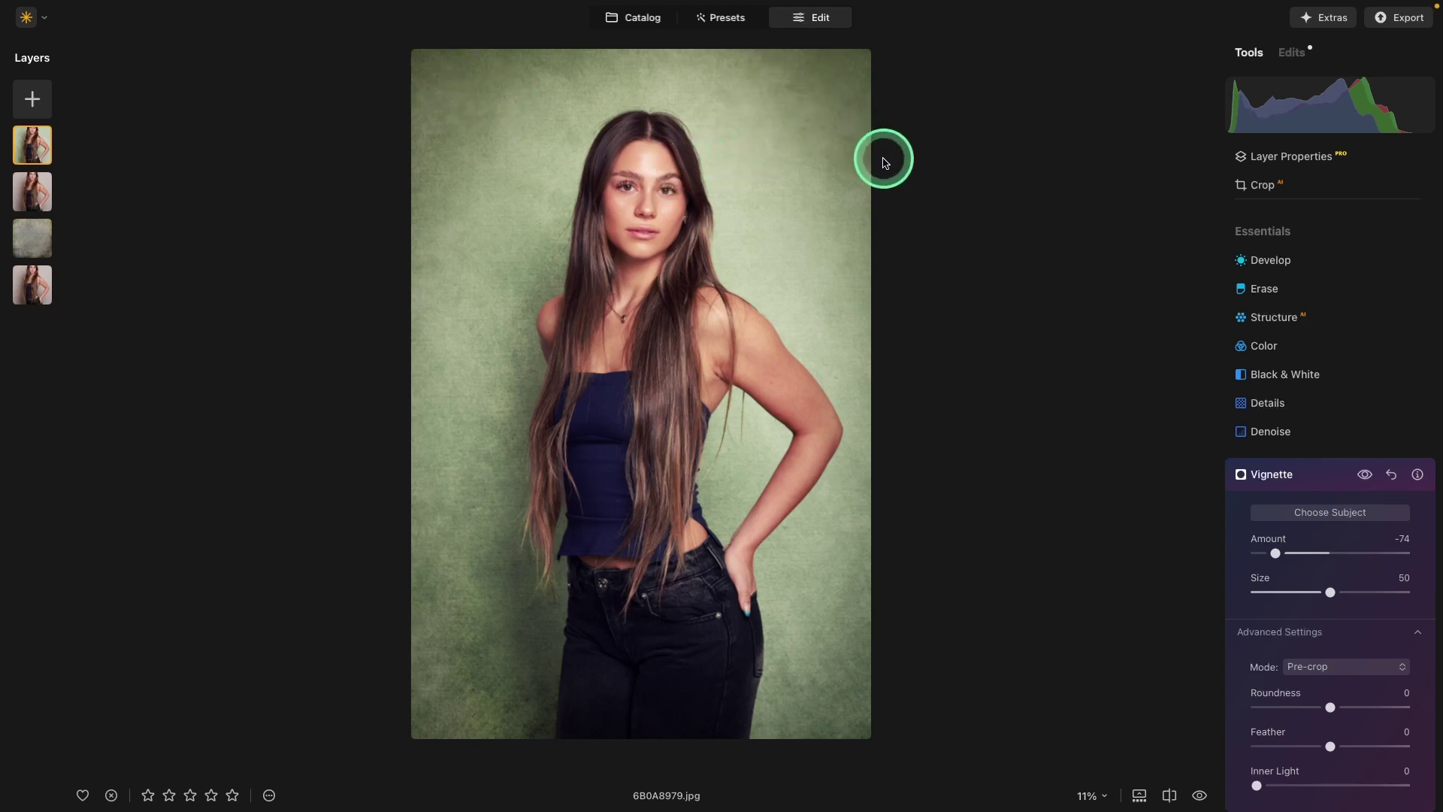
- Try a 1:1 square crop framing the woman's head and upper body, and undo the crop
click(1255, 190)
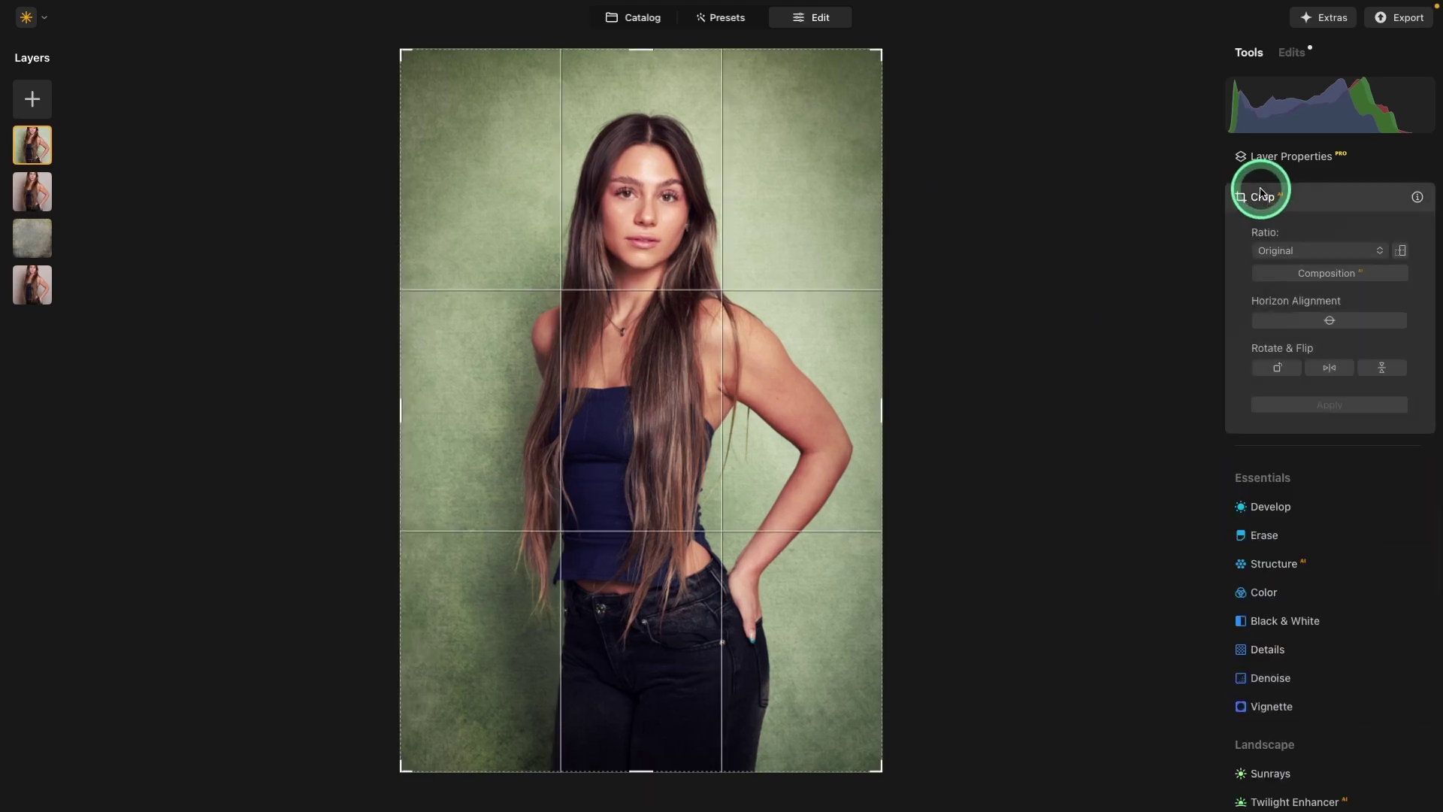
click(1298, 254)
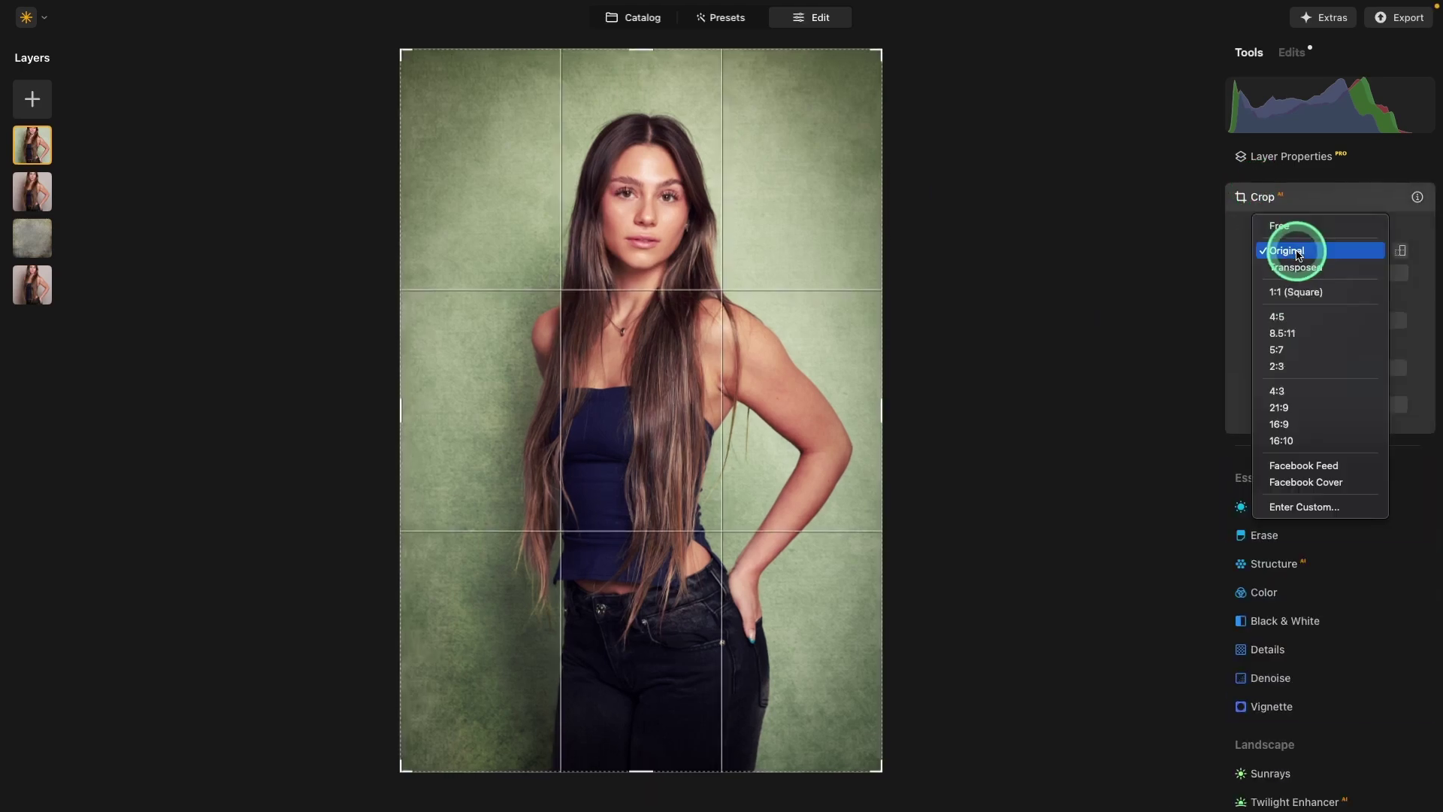
click(1296, 294)
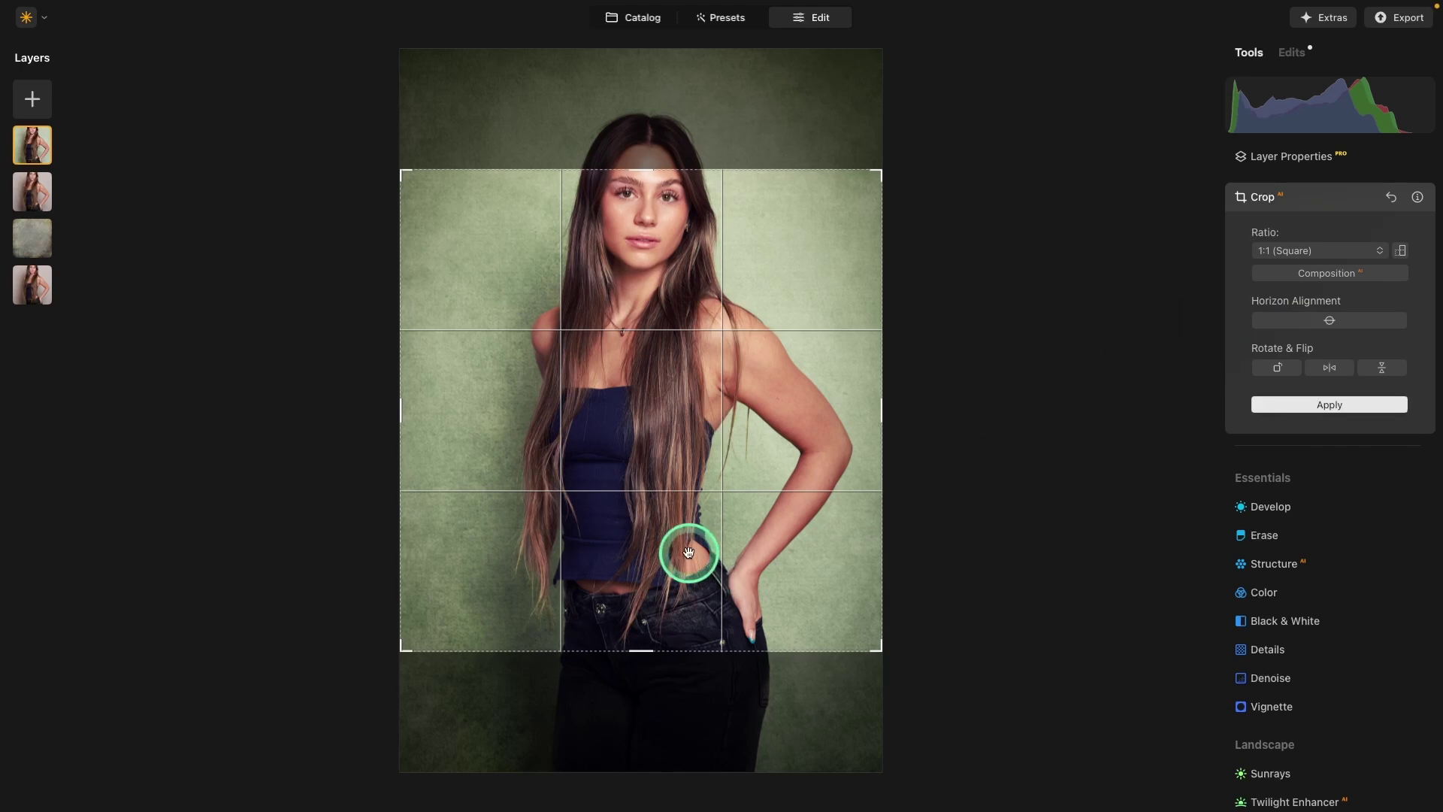
drag(674, 555, 666, 629)
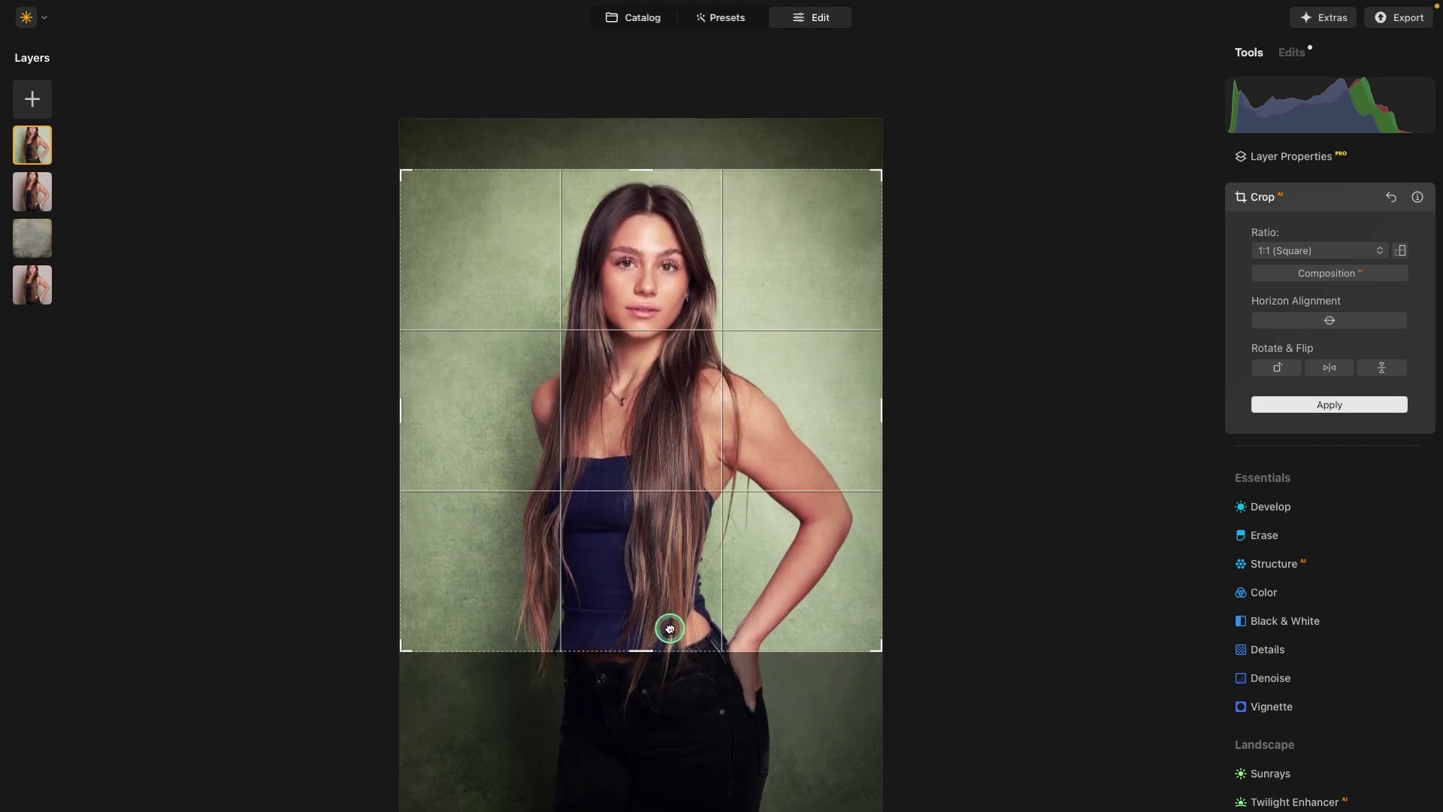
click(1281, 411)
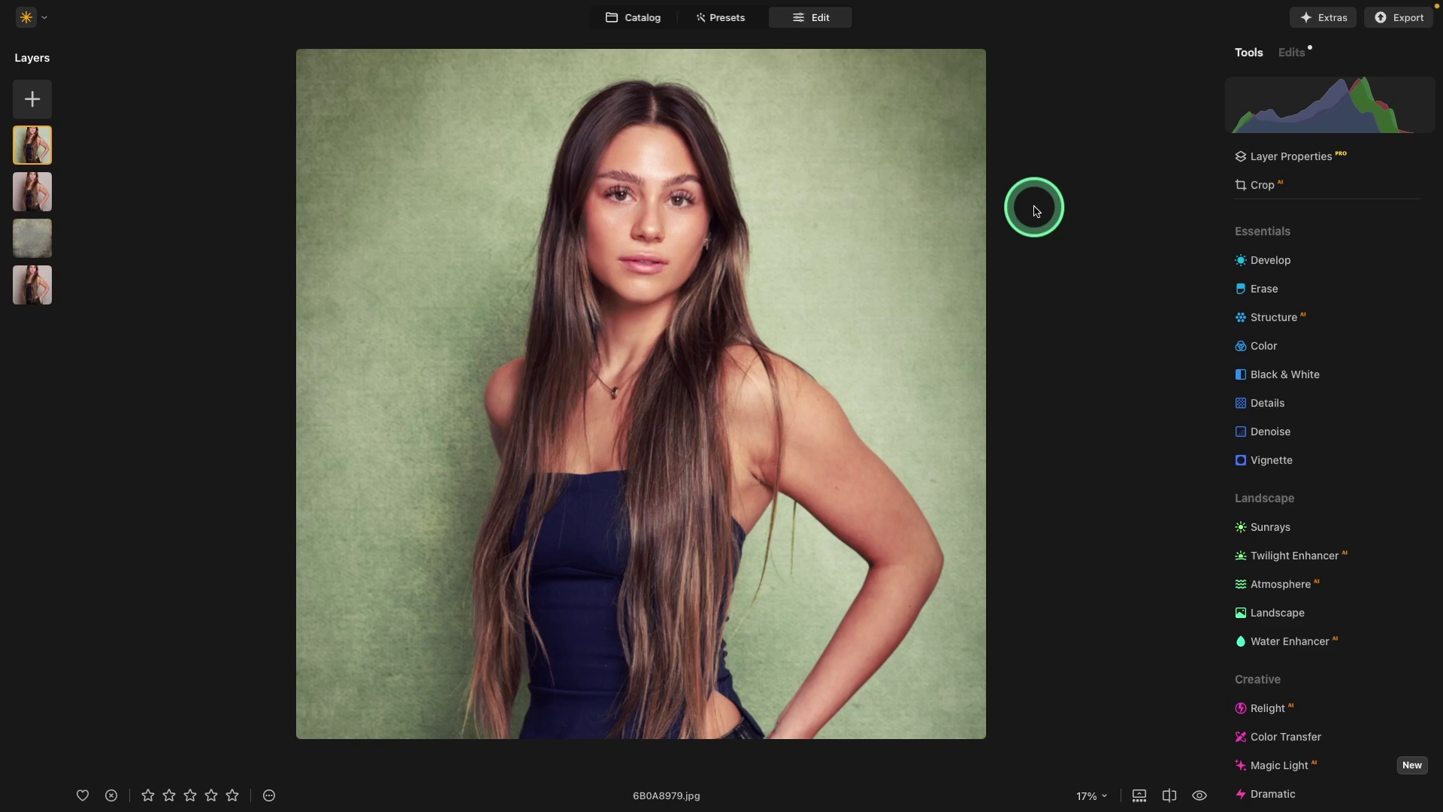
key(ctrl+z)
- Reopen the existing Vignette edit and set its advanced mode to Post-crop
click(1295, 59)
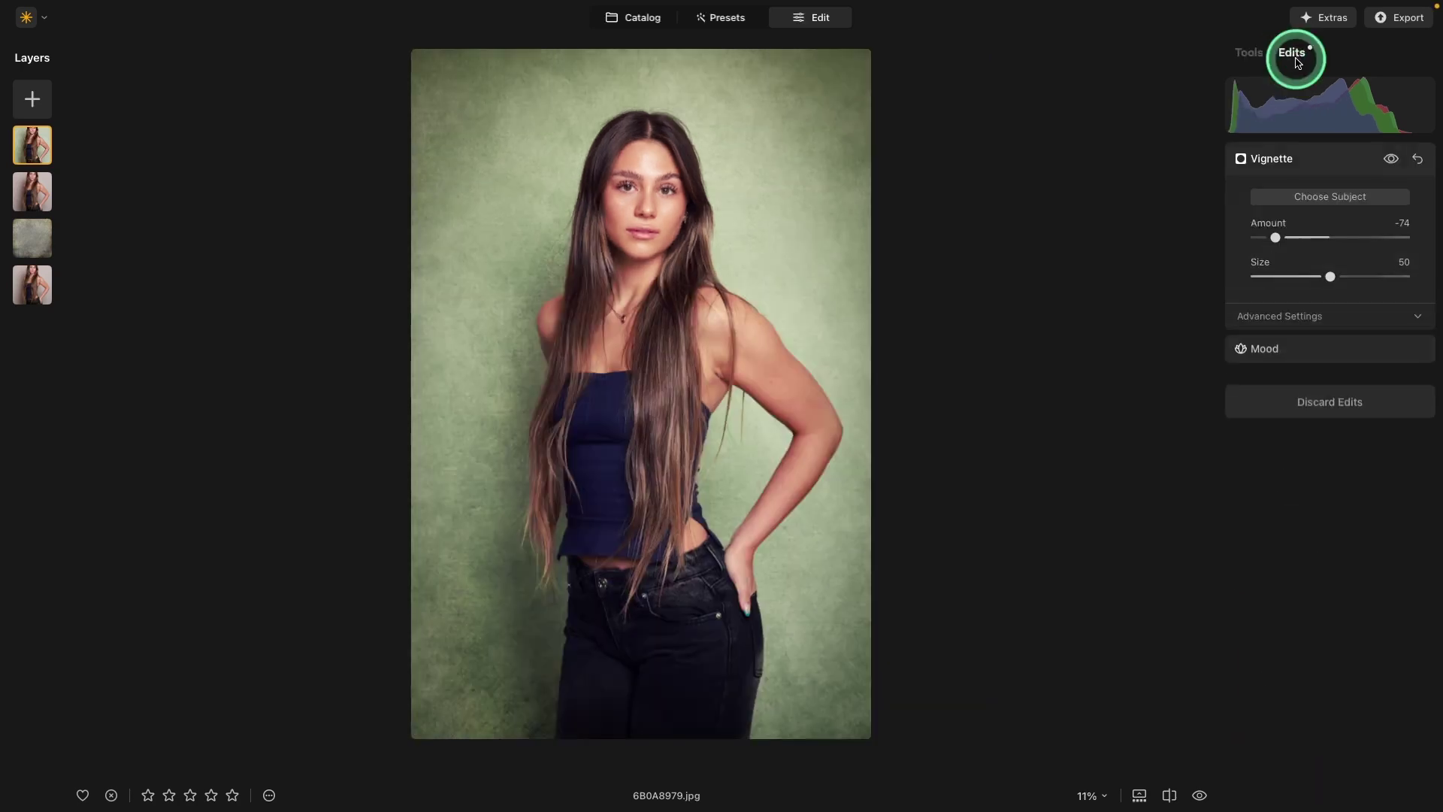
click(1325, 161)
click(1325, 159)
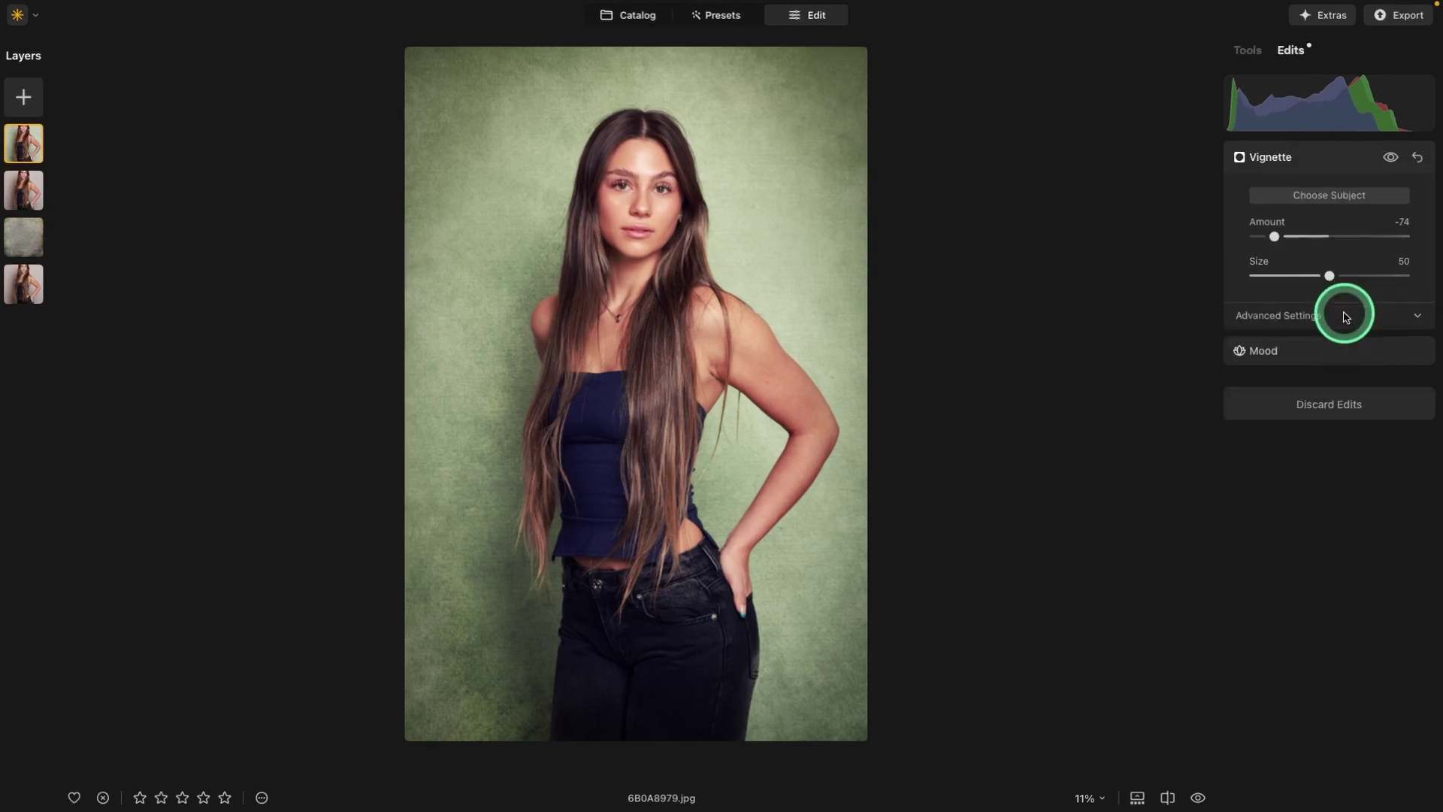
click(1344, 316)
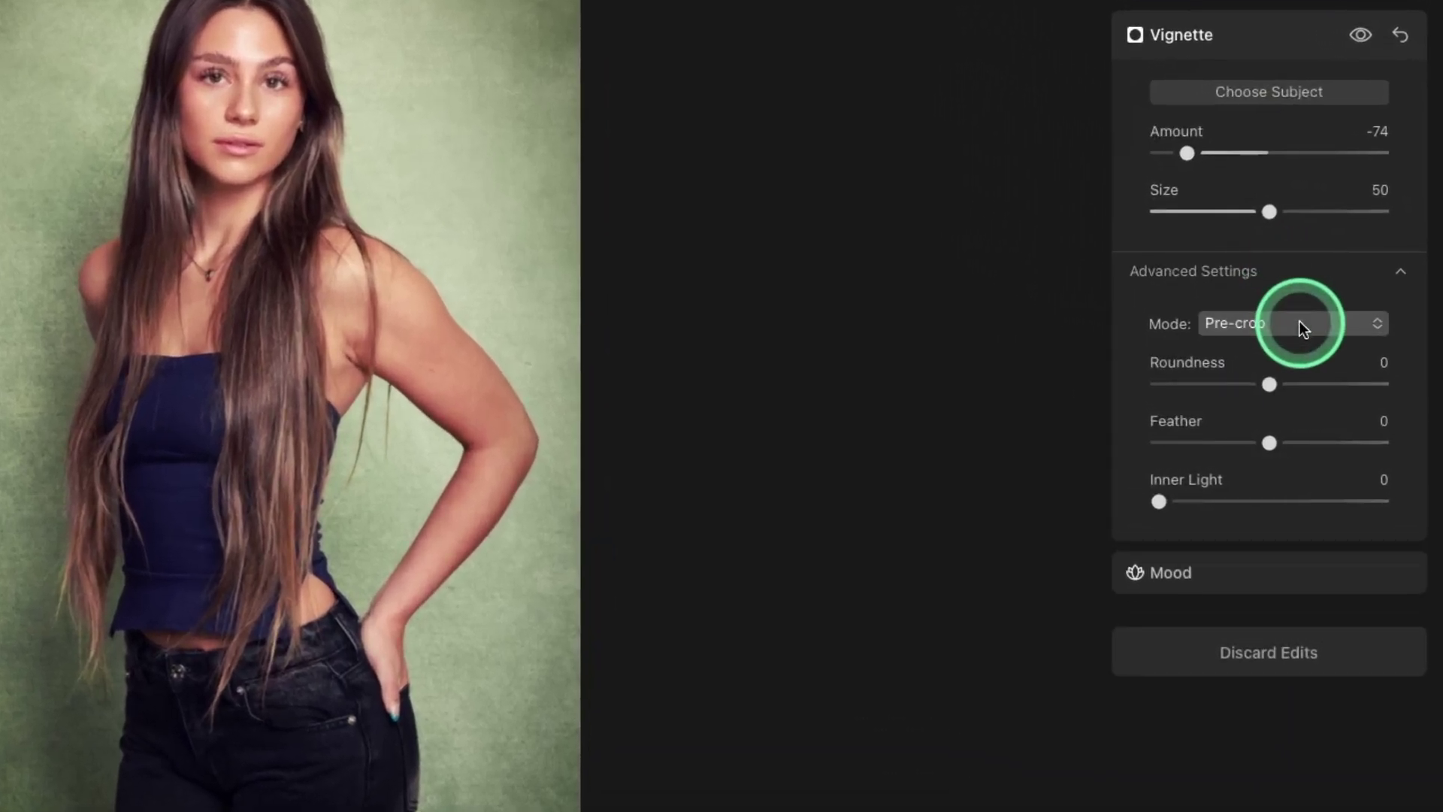
click(1300, 323)
click(1274, 358)
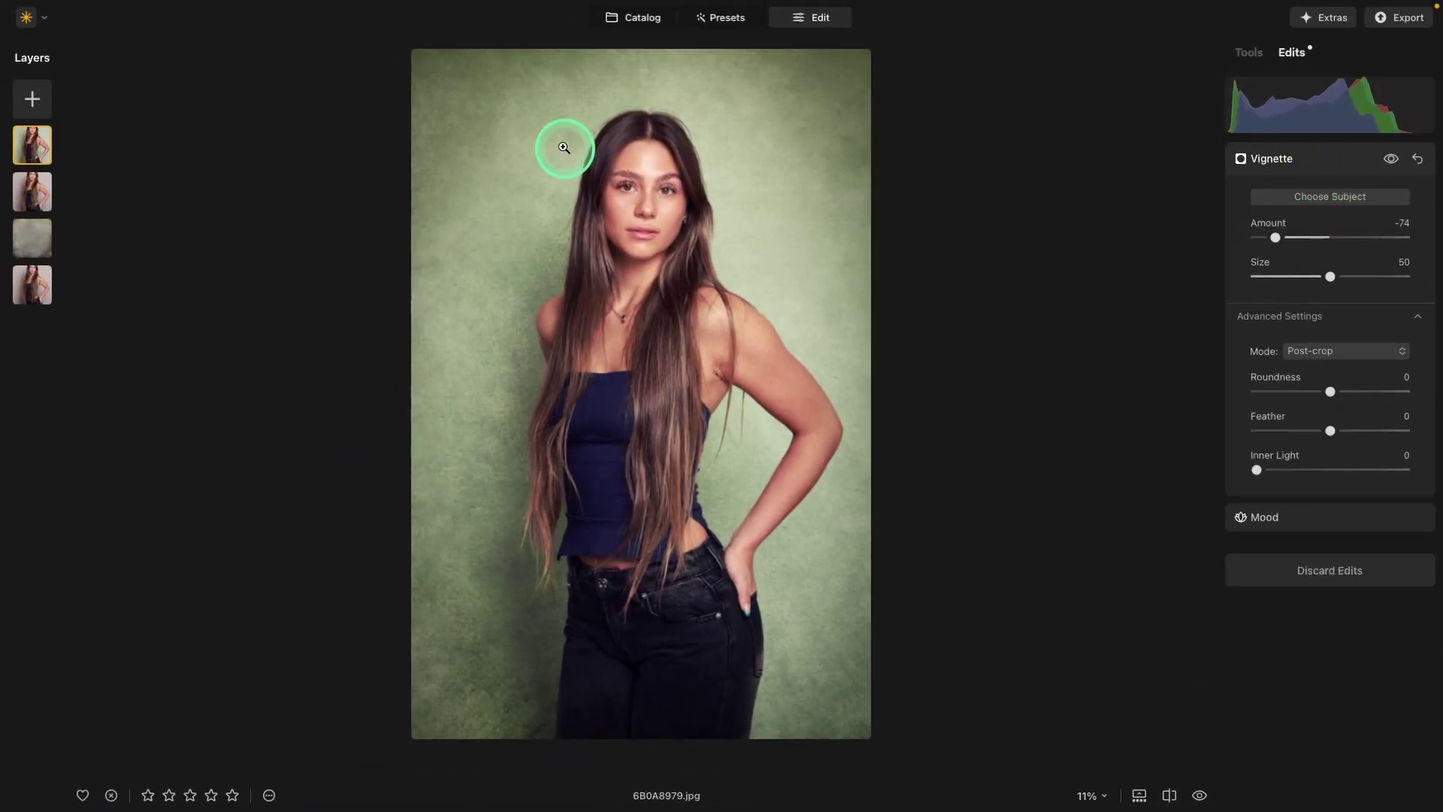
click(1320, 163)
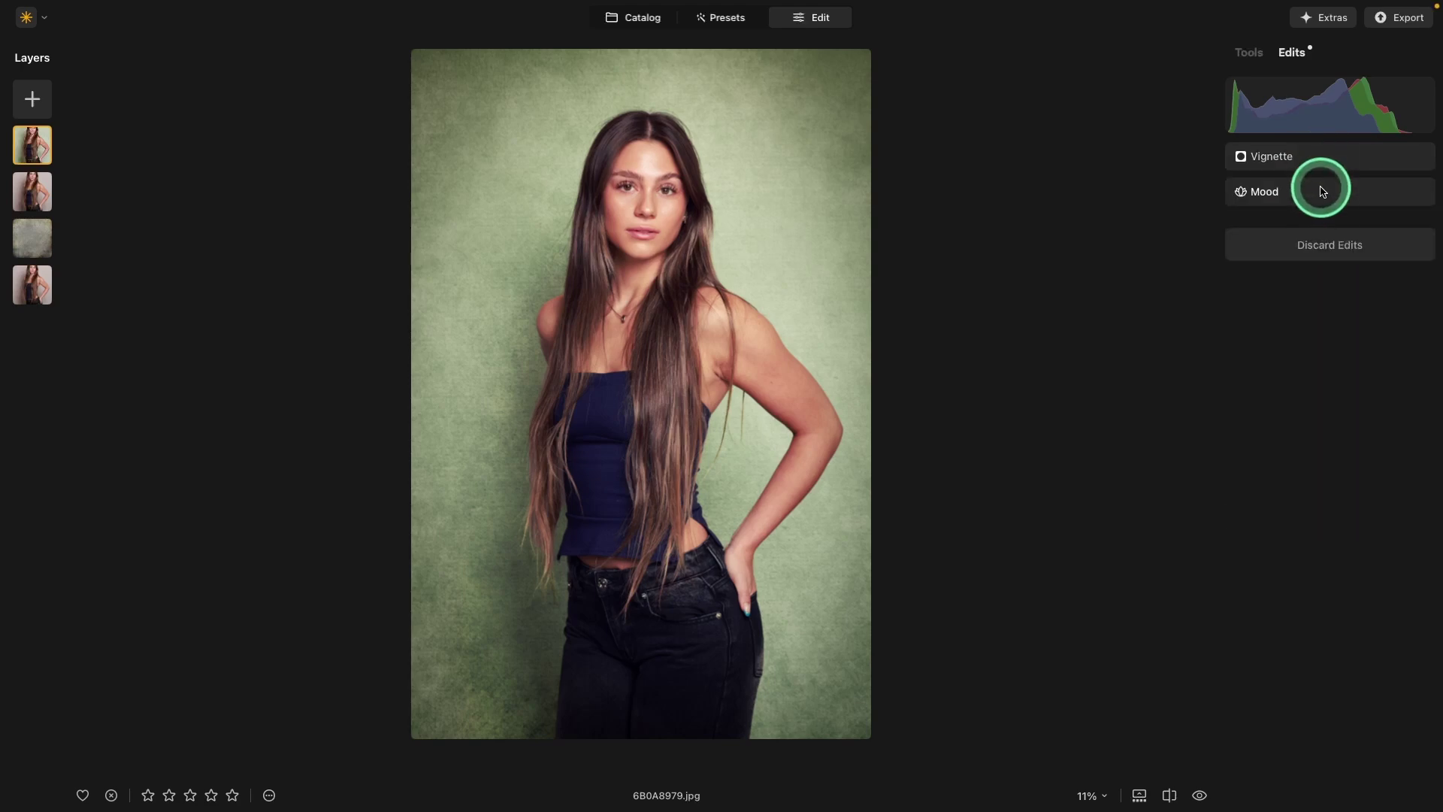
- Test the Post-crop vignette with a 1:1 square crop around the head and upper body, and undo the crop
click(1249, 52)
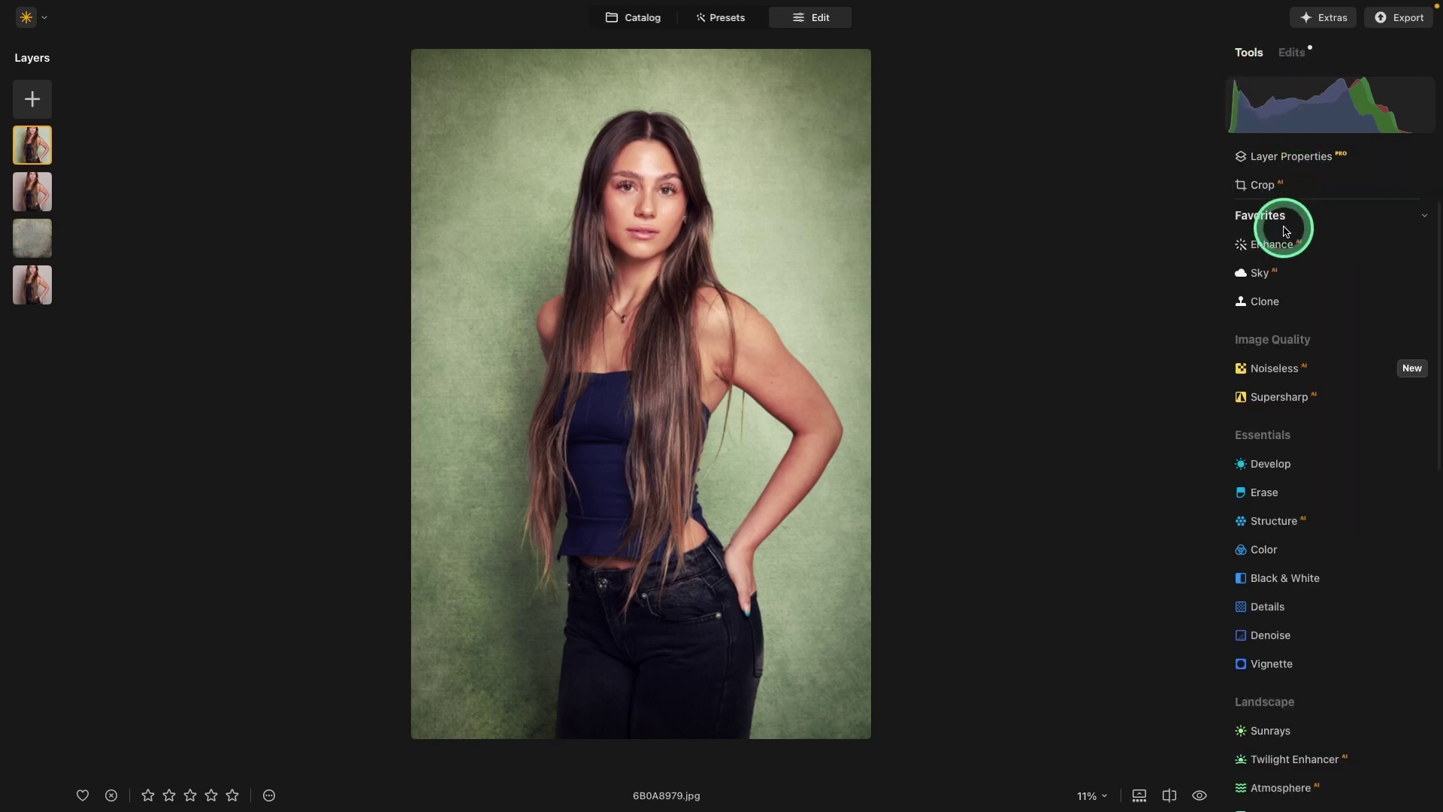
click(1277, 185)
click(1283, 249)
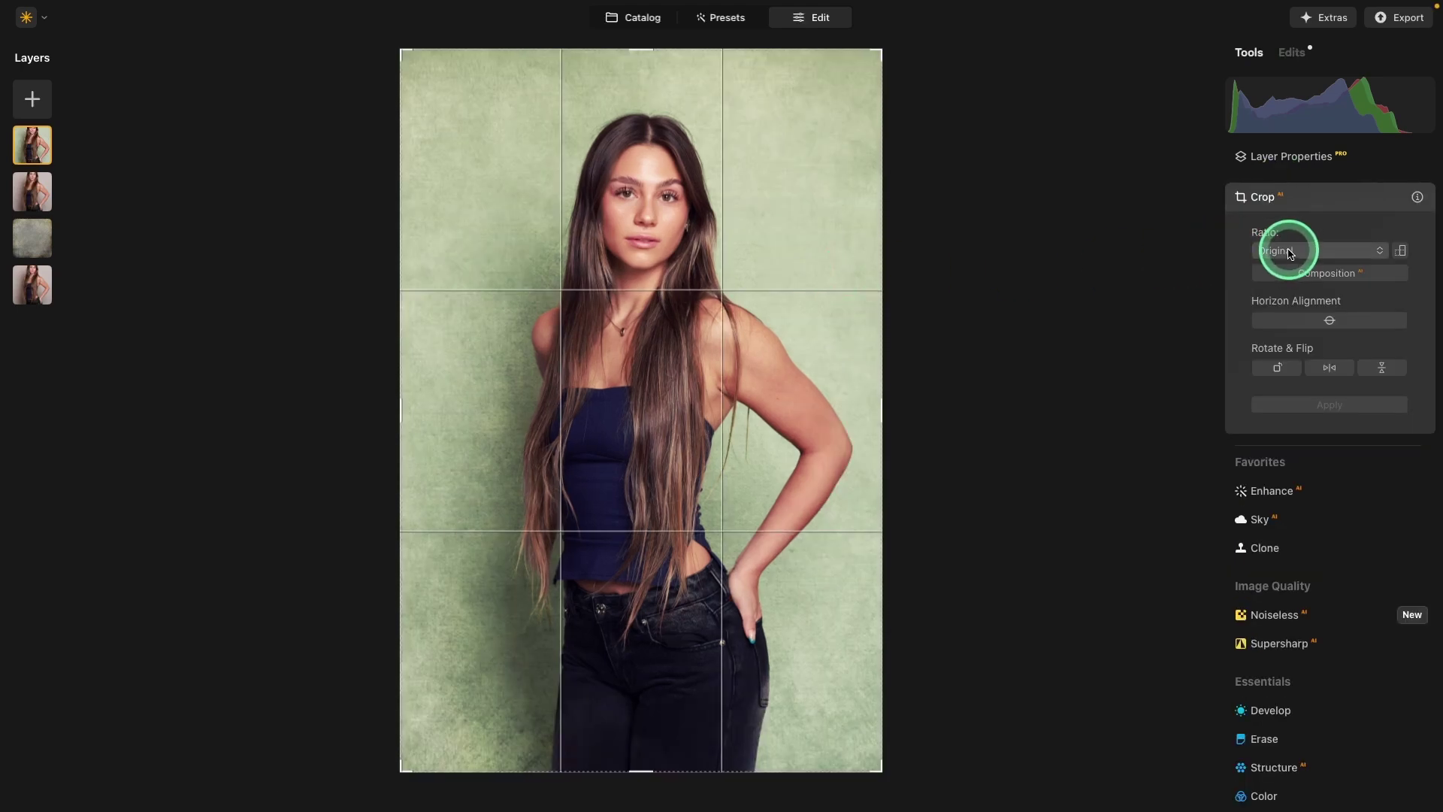
click(1298, 292)
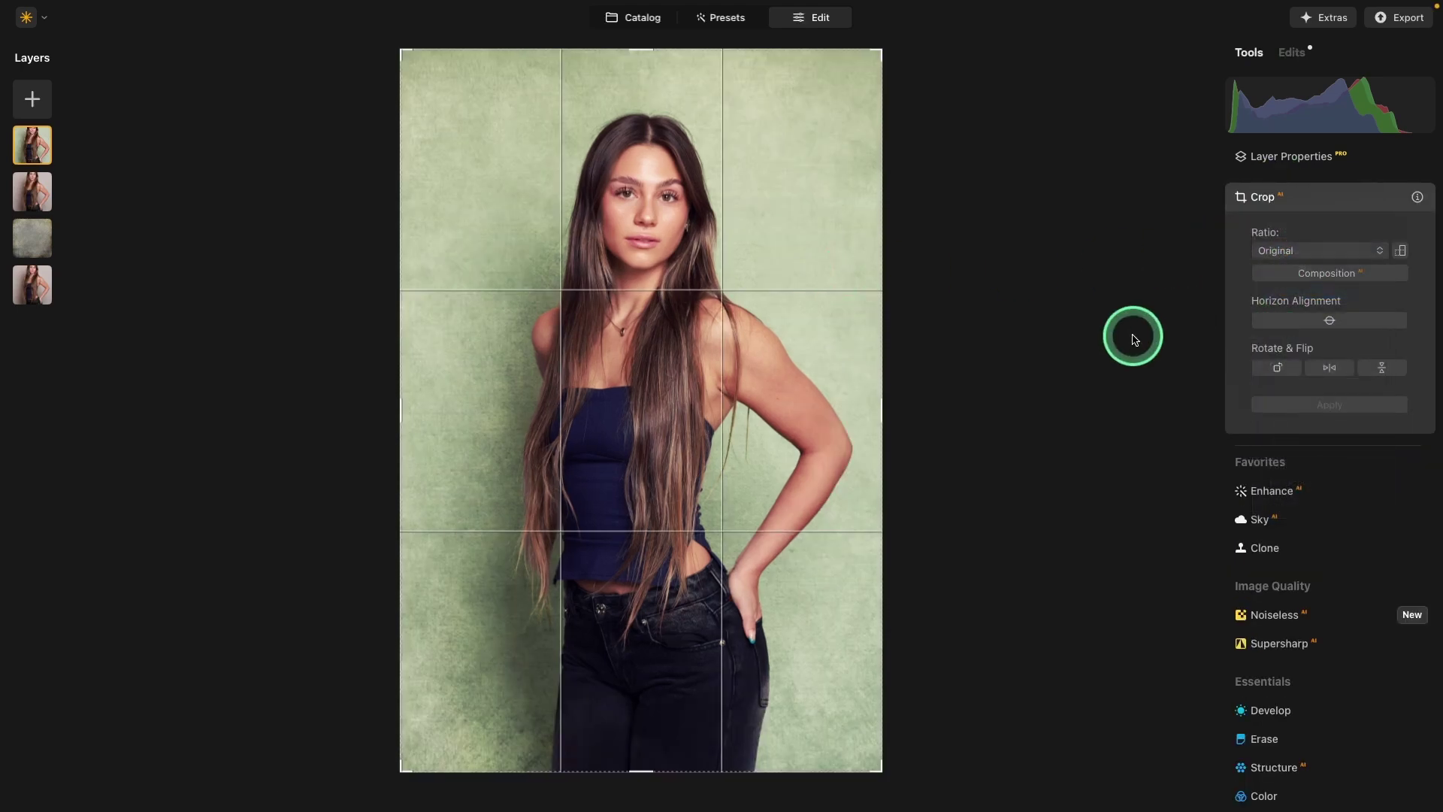
drag(661, 415, 661, 514)
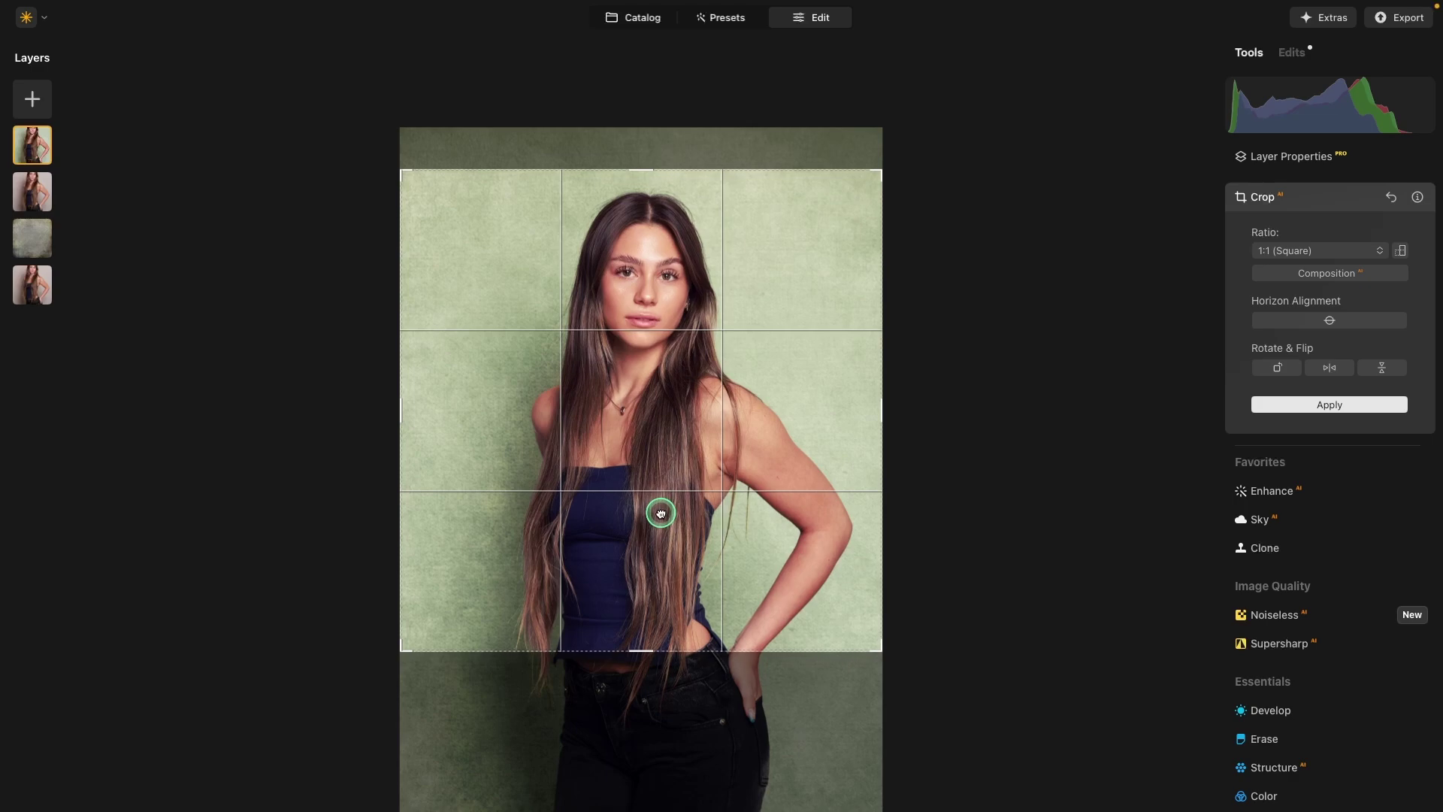
click(1275, 410)
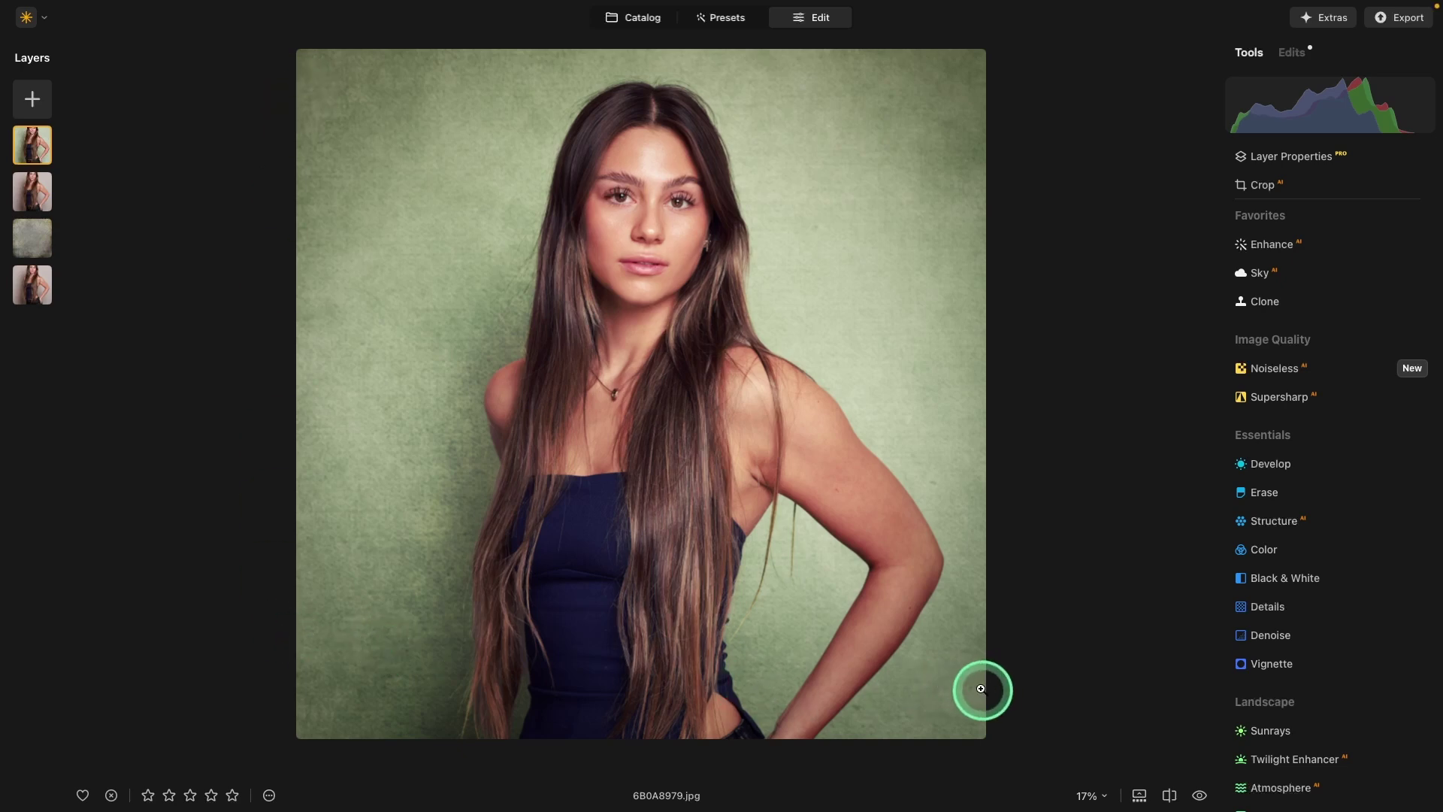
key(ctrl+z)
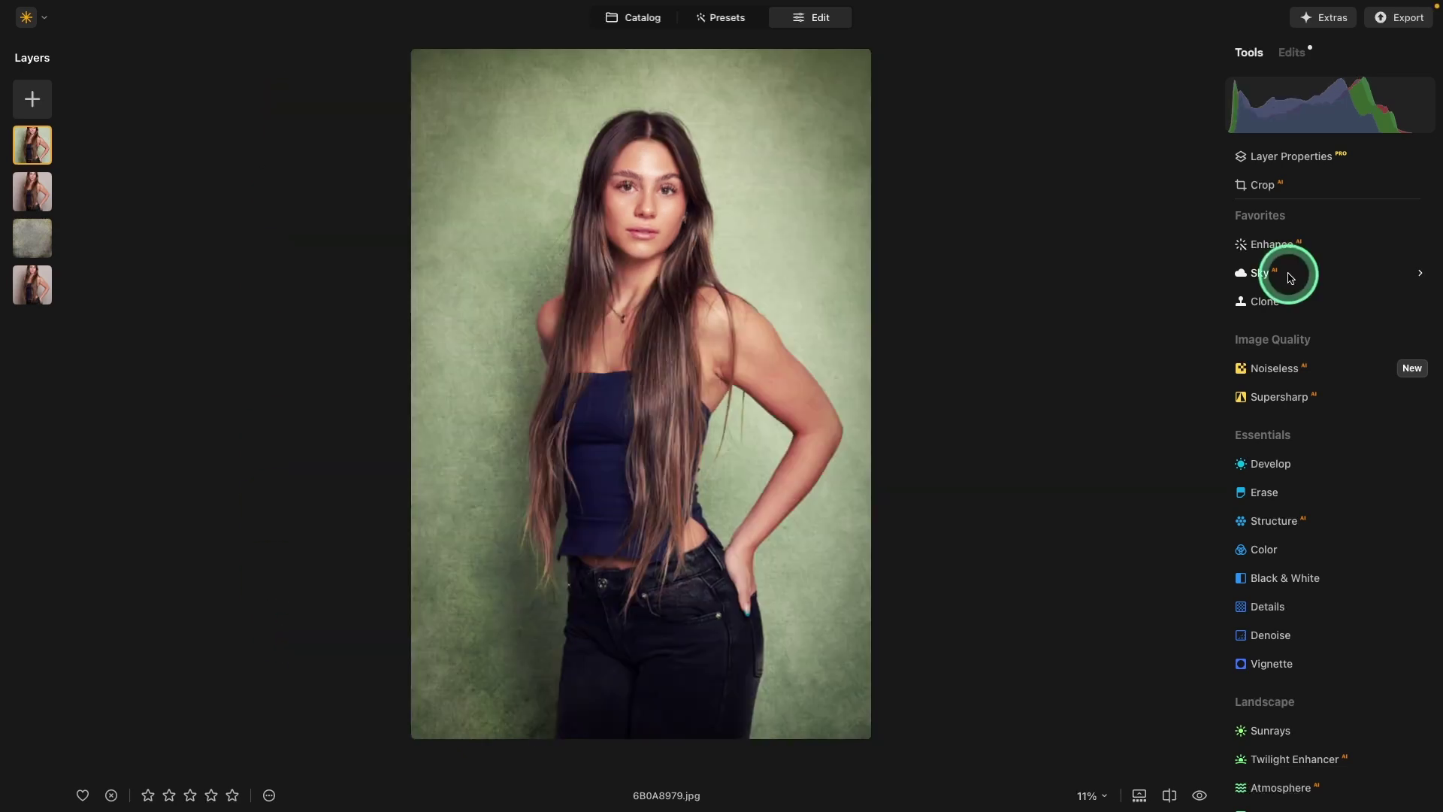